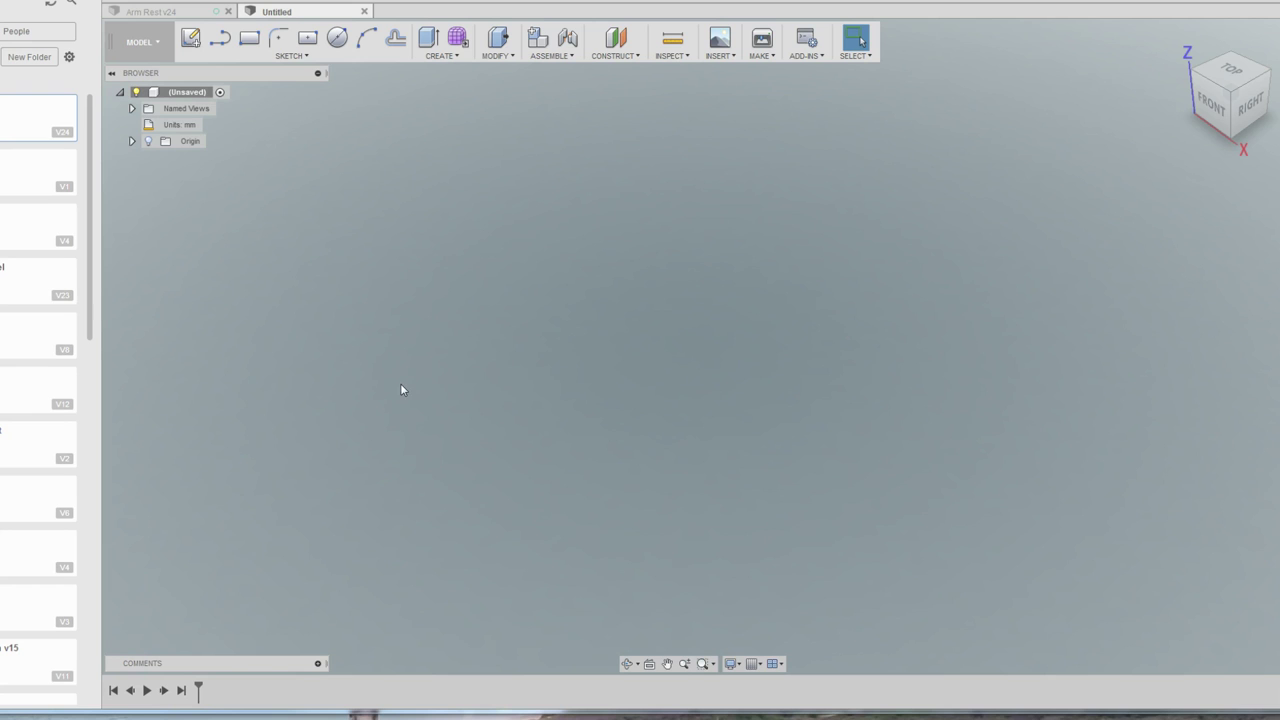
Switch to the Arm Rest v24 design tab.
{"action": "left_click", "coordinate": [168, 12]}
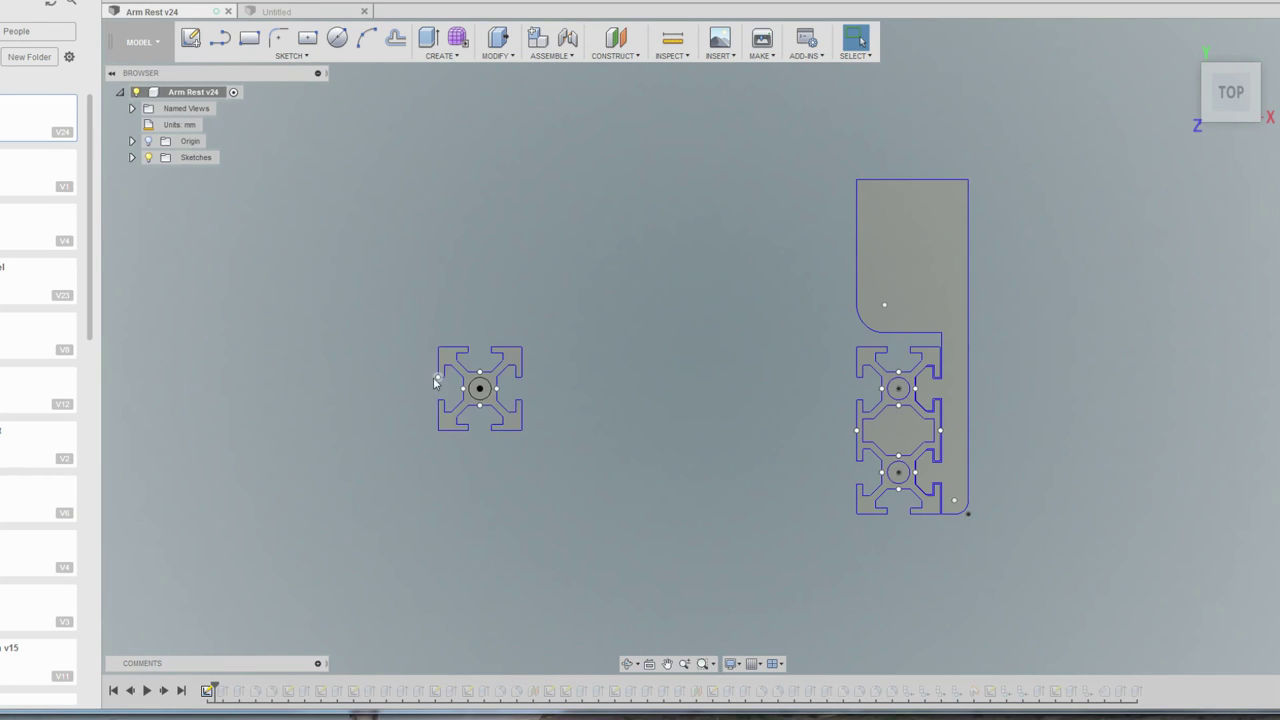
Read the single-slot extrusion profile's area, then pan over to the twin-slot profile.
{"action": "scroll", "coordinate": [468, 371], "scroll_direction": "up", "scroll_amount": 2}
{"action": "scroll", "coordinate": [468, 373], "scroll_direction": "up", "scroll_amount": 3}
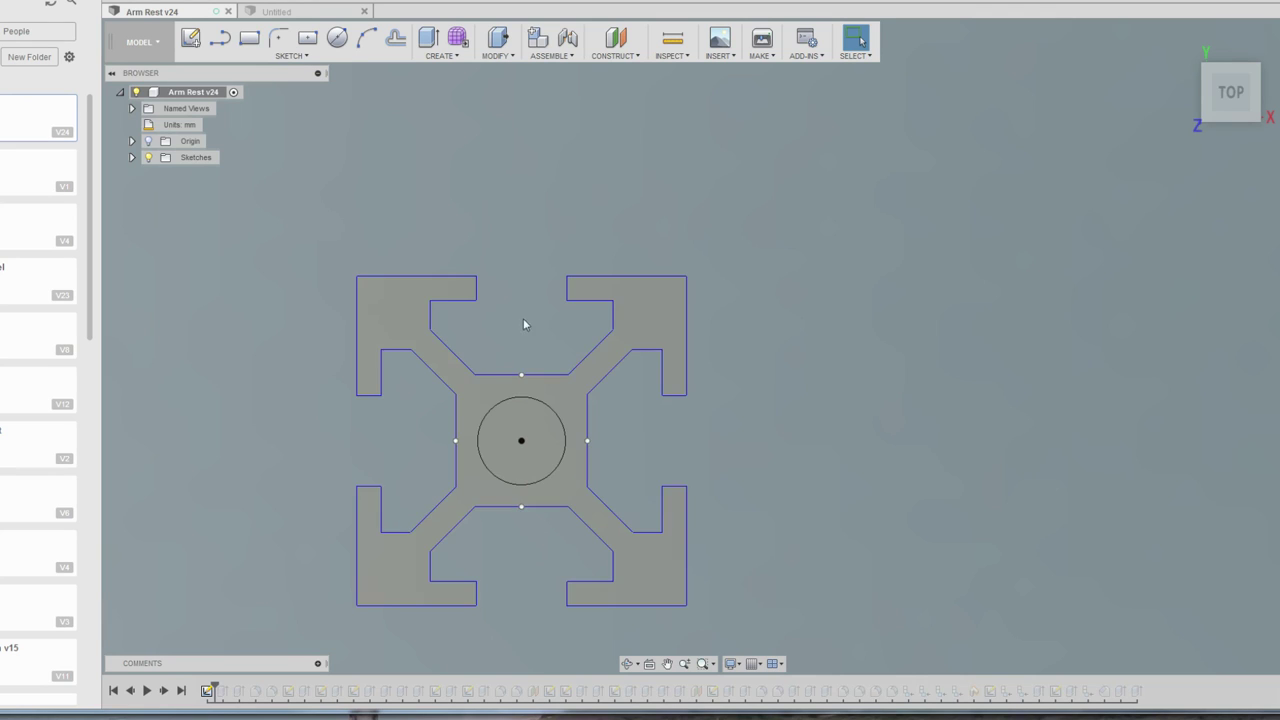
{"action": "left_click", "coordinate": [401, 304]}
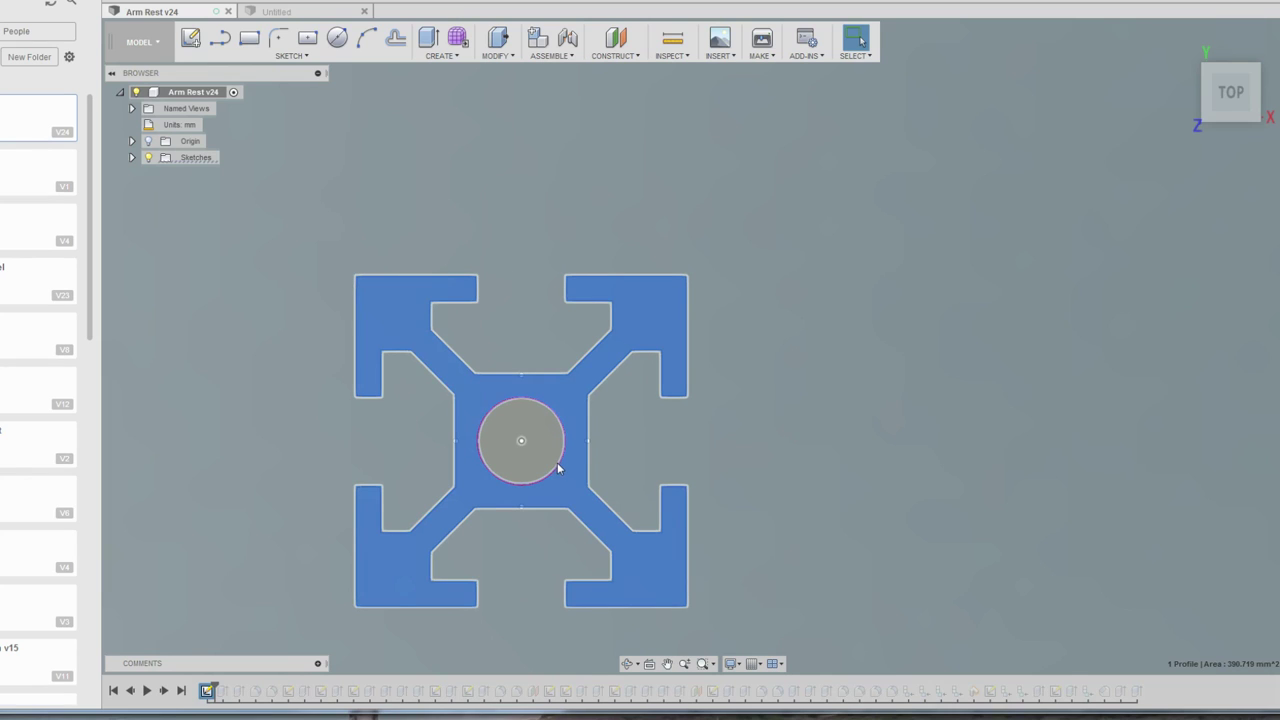
{"action": "scroll", "coordinate": [557, 468], "scroll_direction": "down", "scroll_amount": 3}
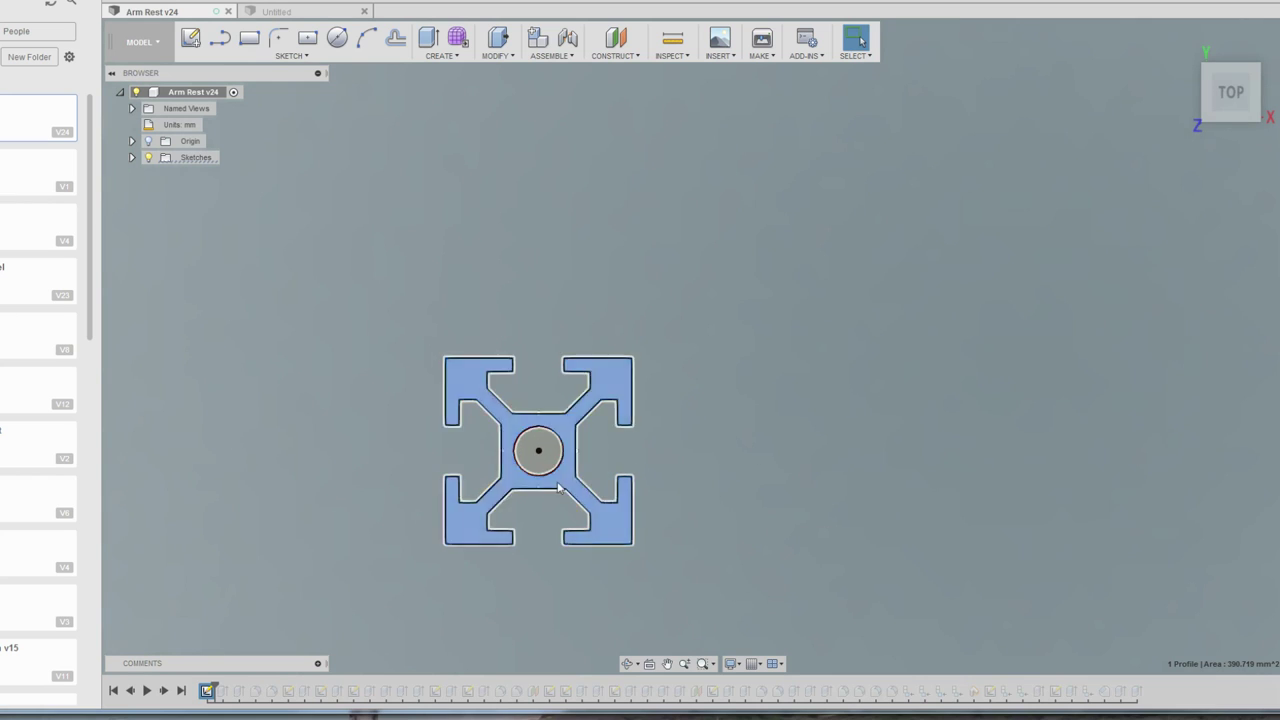
{"action": "middle_click_drag", "start_coordinate": [893, 505], "coordinate": [886, 505]}
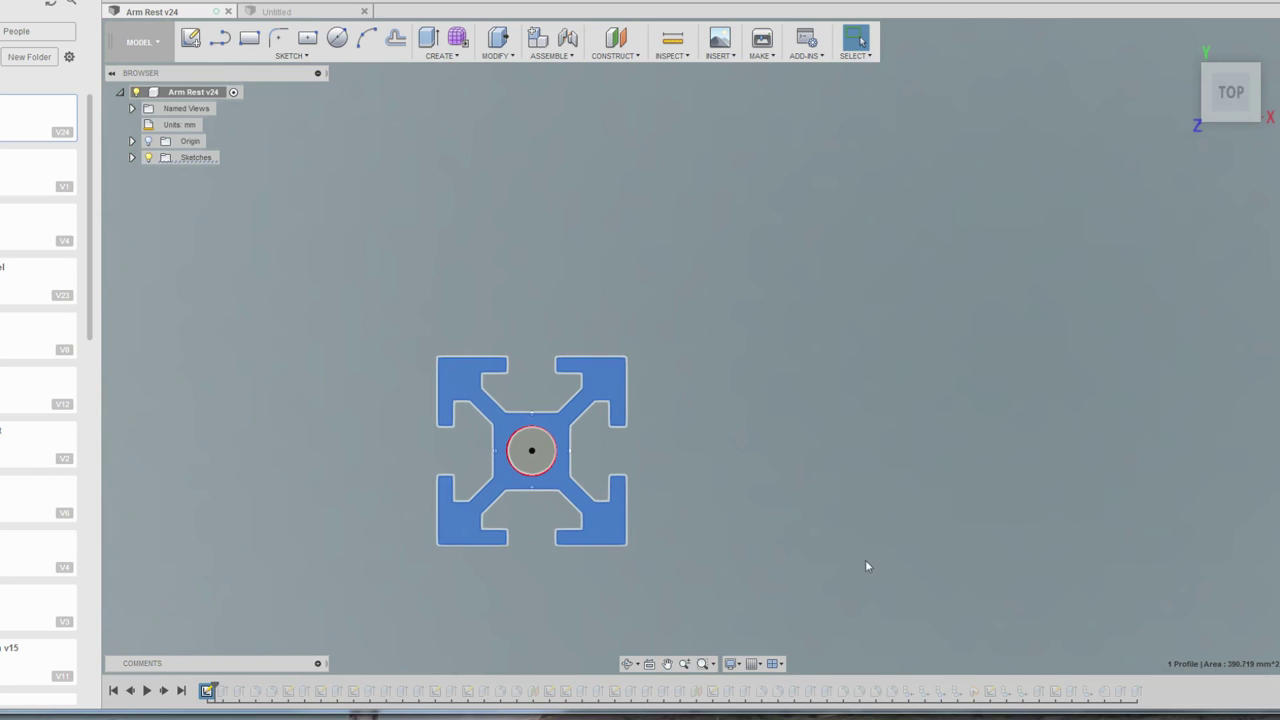
{"action": "mouse_move", "coordinate": [866, 566]}
{"action": "middle_mouse_down"}
{"action": "mouse_move", "coordinate": [441, 246]}
{"action": "mouse_move", "coordinate": [394, 226]}
{"action": "middle_mouse_up"}
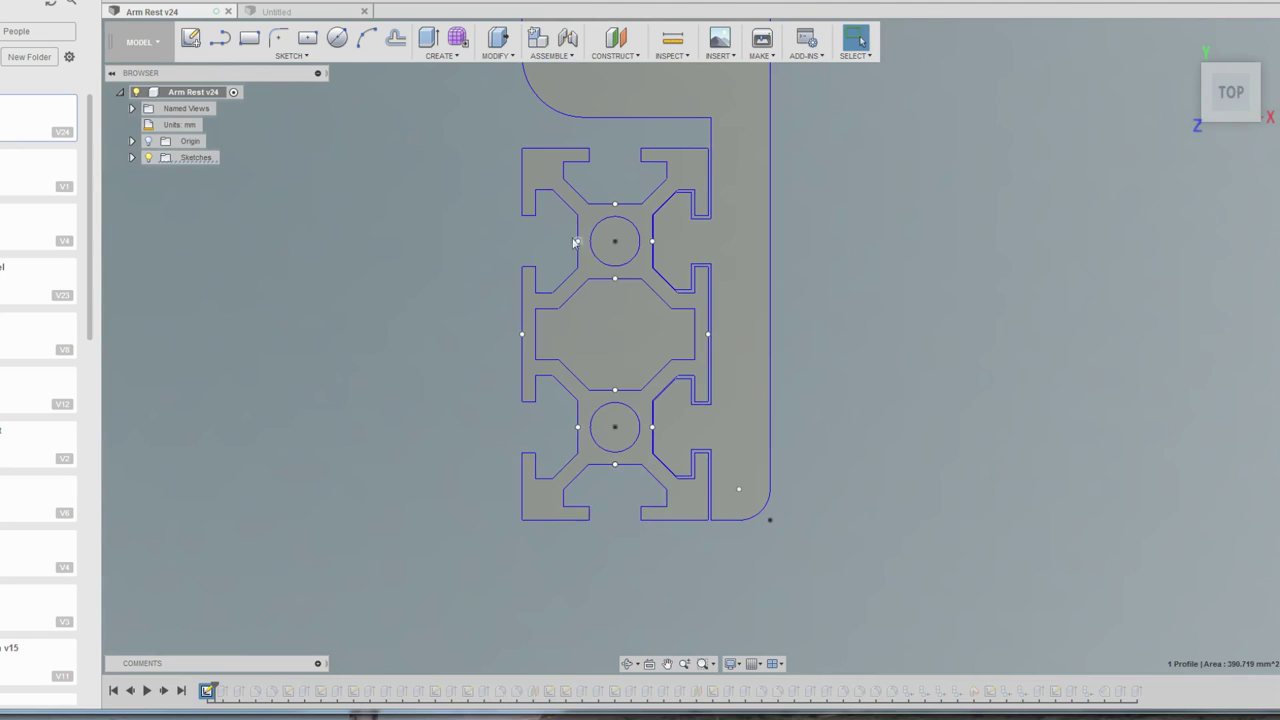
Select the 669.315 mm² twin-slot profile and zoom into its slot lip by the bracket outline.
{"action": "left_click", "coordinate": [592, 218]}
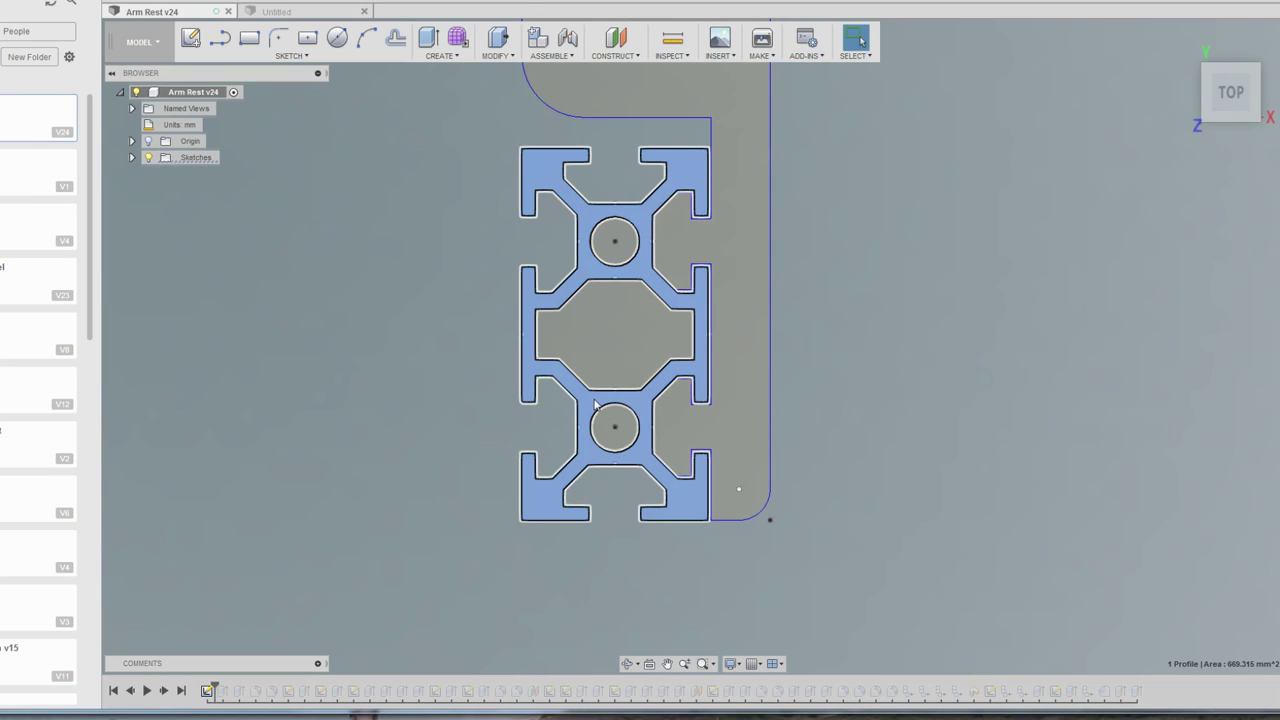
{"action": "middle_click_drag", "start_coordinate": [908, 209], "coordinate": [744, 331]}
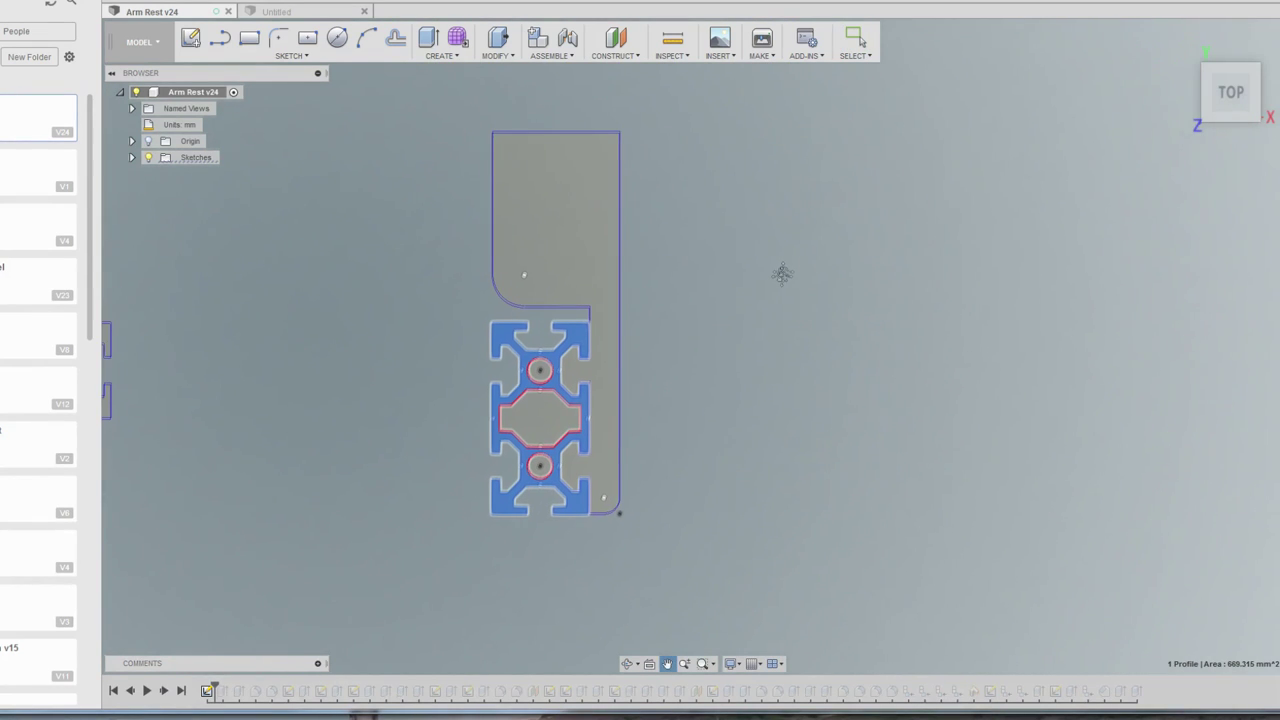
{"action": "middle_click_drag", "start_coordinate": [744, 331], "coordinate": [783, 282]}
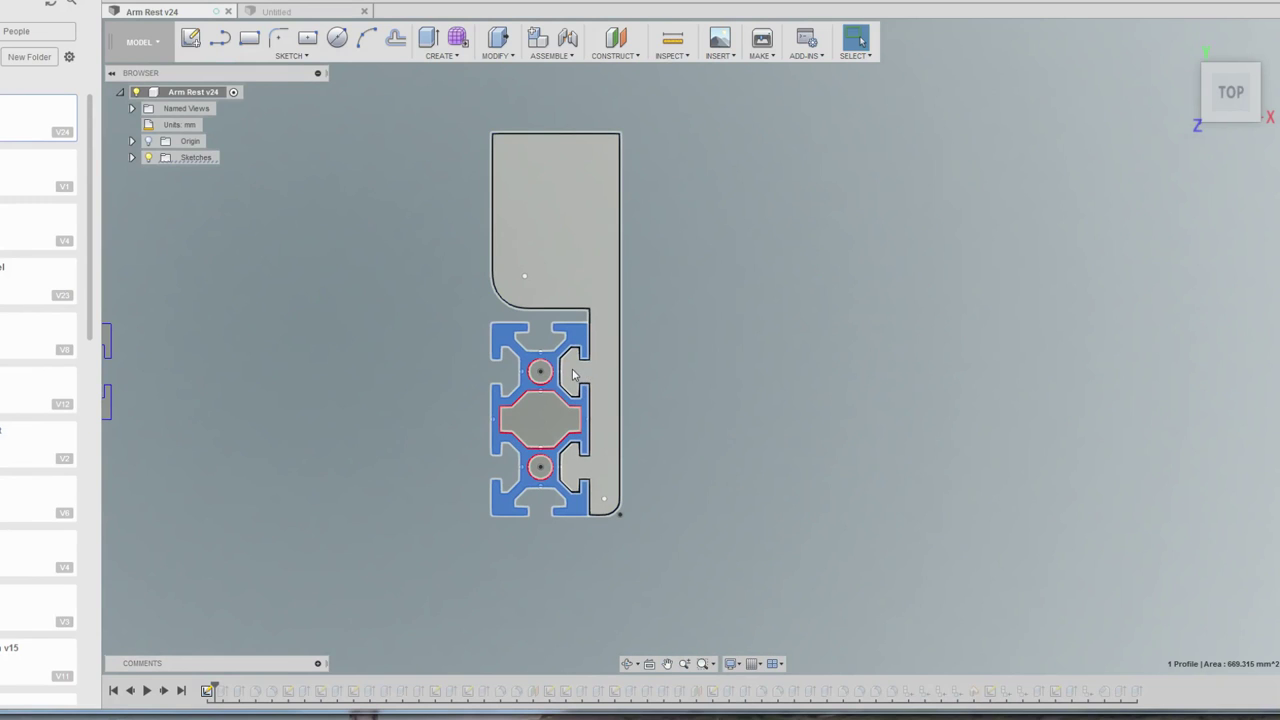
{"action": "scroll", "coordinate": [596, 378], "scroll_direction": "up", "scroll_amount": 4}
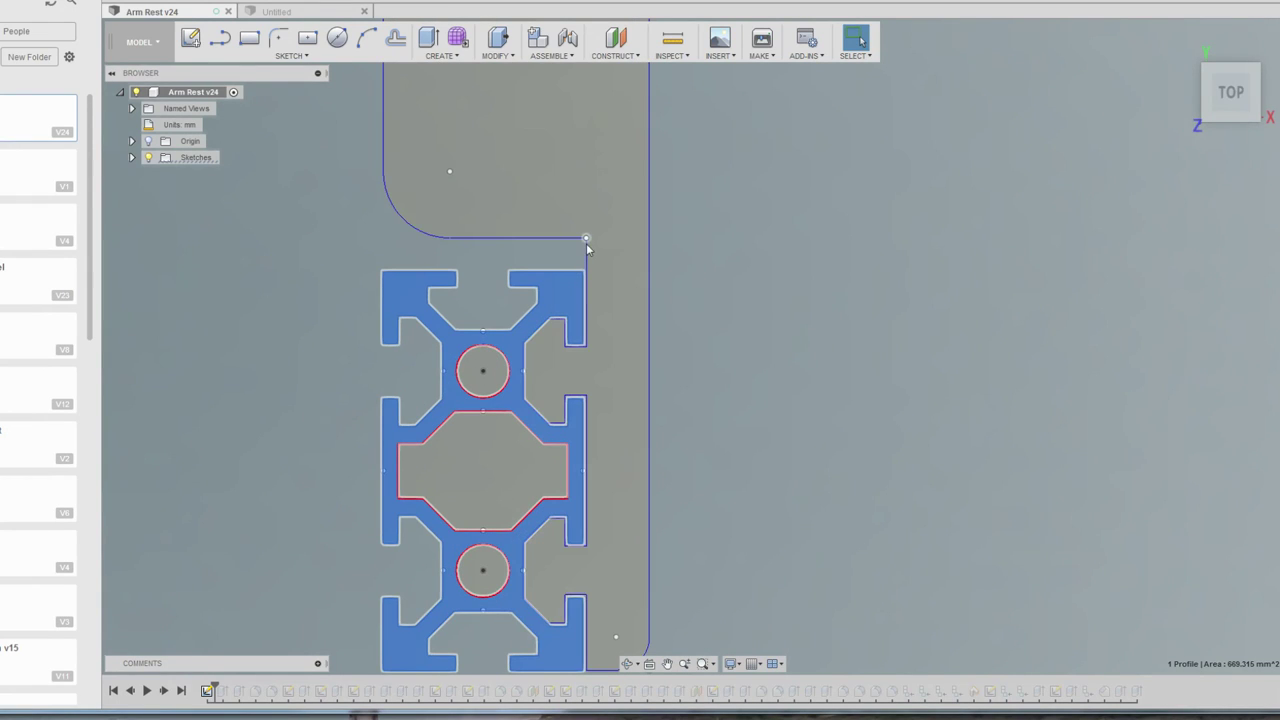
{"action": "scroll", "coordinate": [583, 355], "scroll_direction": "up", "scroll_amount": 3}
{"action": "scroll", "coordinate": [566, 354], "scroll_direction": "up", "scroll_amount": 2}
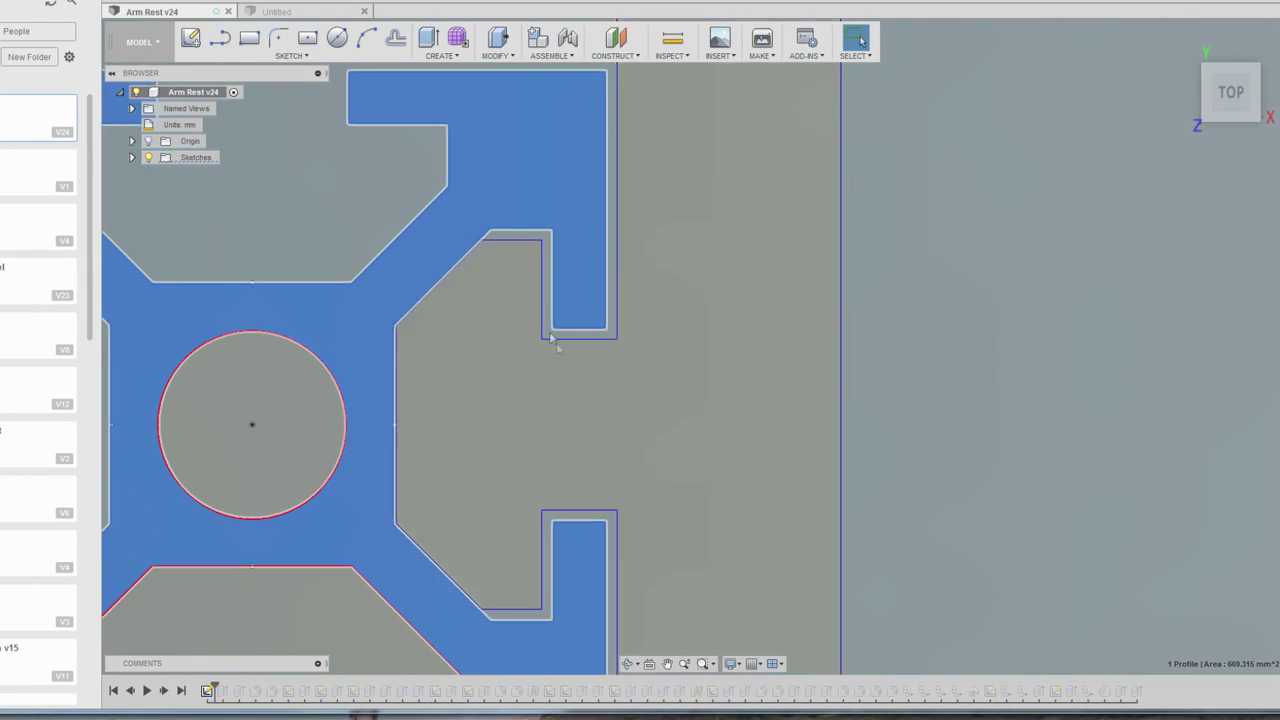
{"action": "scroll", "coordinate": [524, 354], "scroll_direction": "up", "scroll_amount": 2}
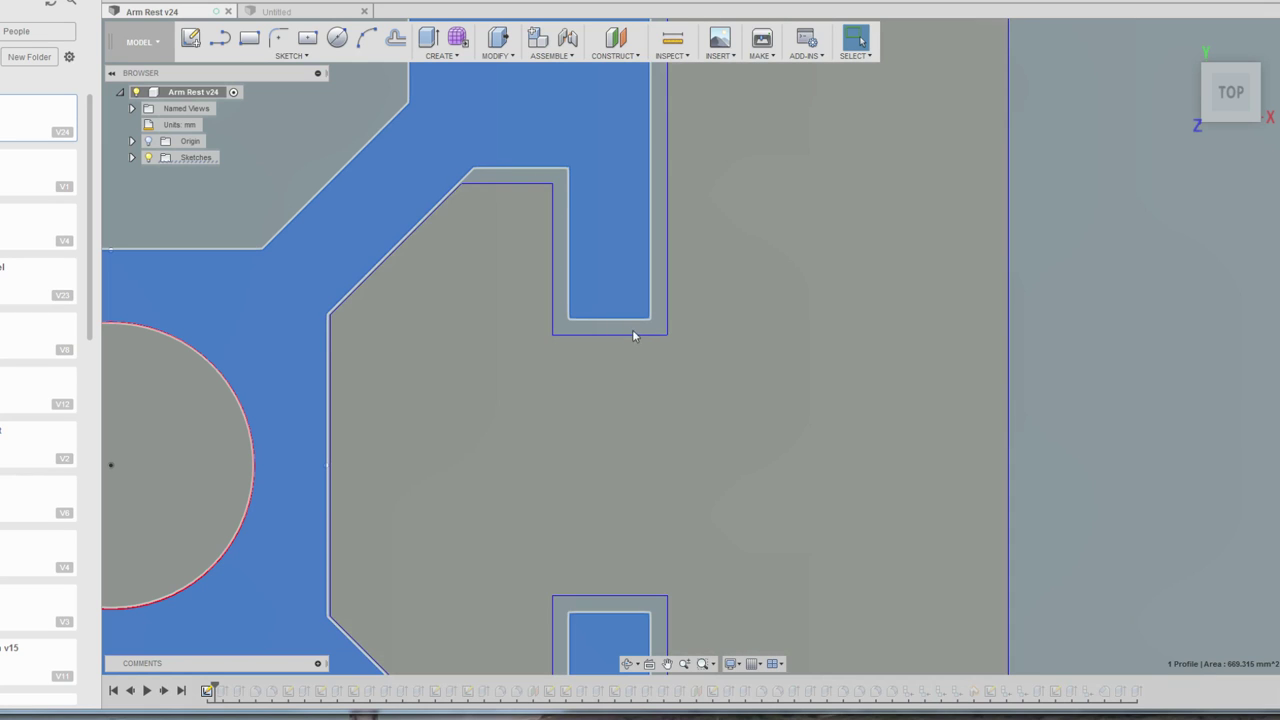
Measure the gap between the slot wall and the bracket outline.
{"action": "key", "text": "i"}
{"action": "left_click", "coordinate": [604, 318]}
{"action": "left_click", "coordinate": [607, 334]}
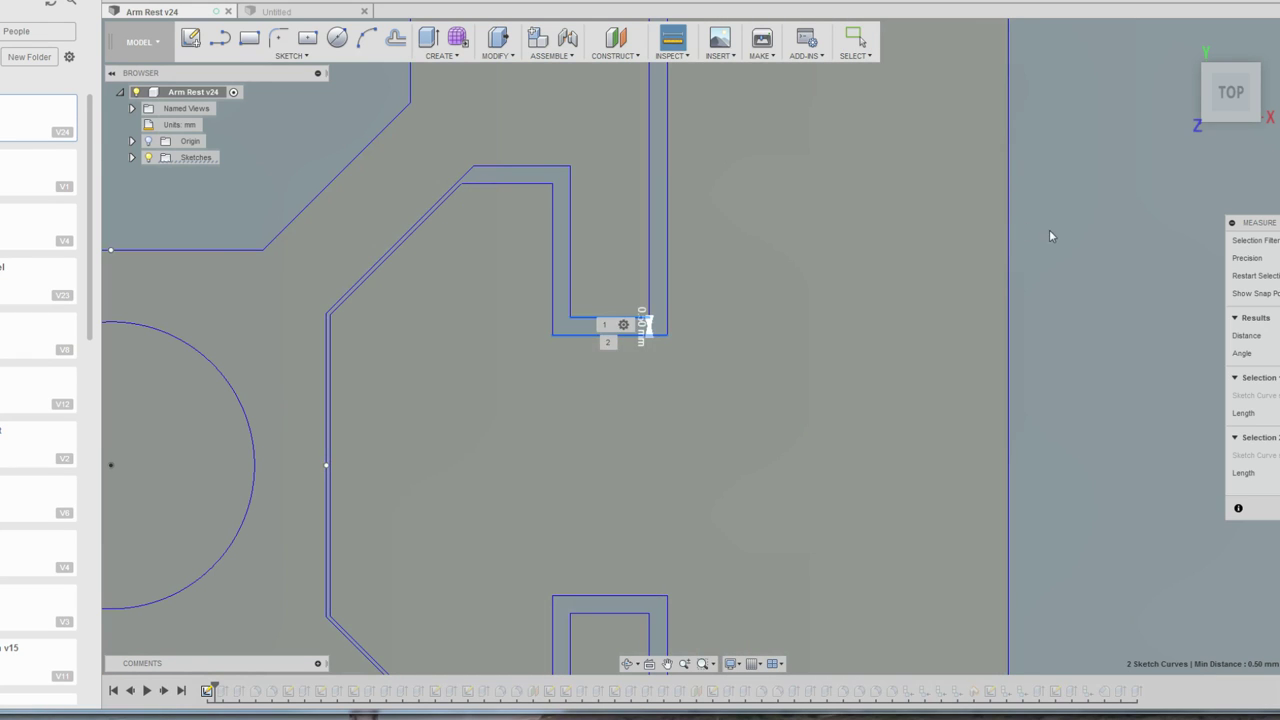
Clear the 0.50 mm measurement selections and zoom out to the four-slot profile.
{"action": "left_click", "coordinate": [1049, 236]}
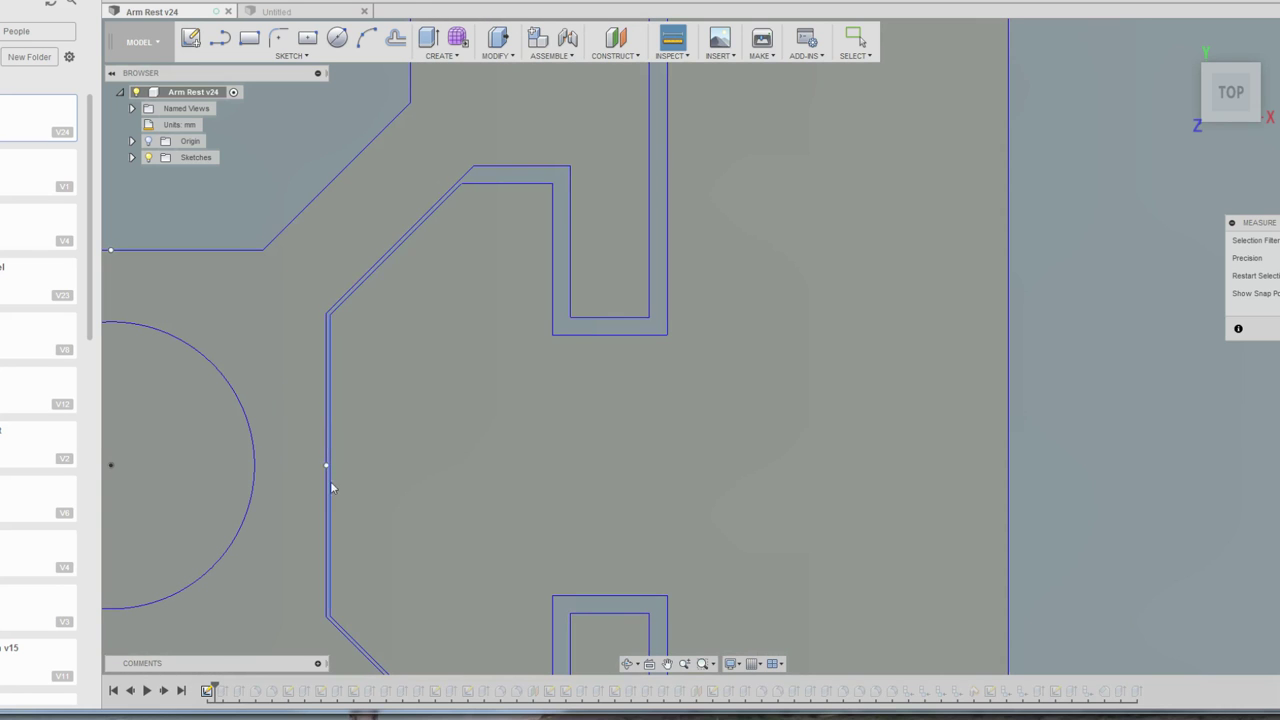
{"action": "scroll", "coordinate": [1148, 343], "scroll_direction": "down", "scroll_amount": 2}
{"action": "scroll", "coordinate": [1150, 350], "scroll_direction": "down", "scroll_amount": 2}
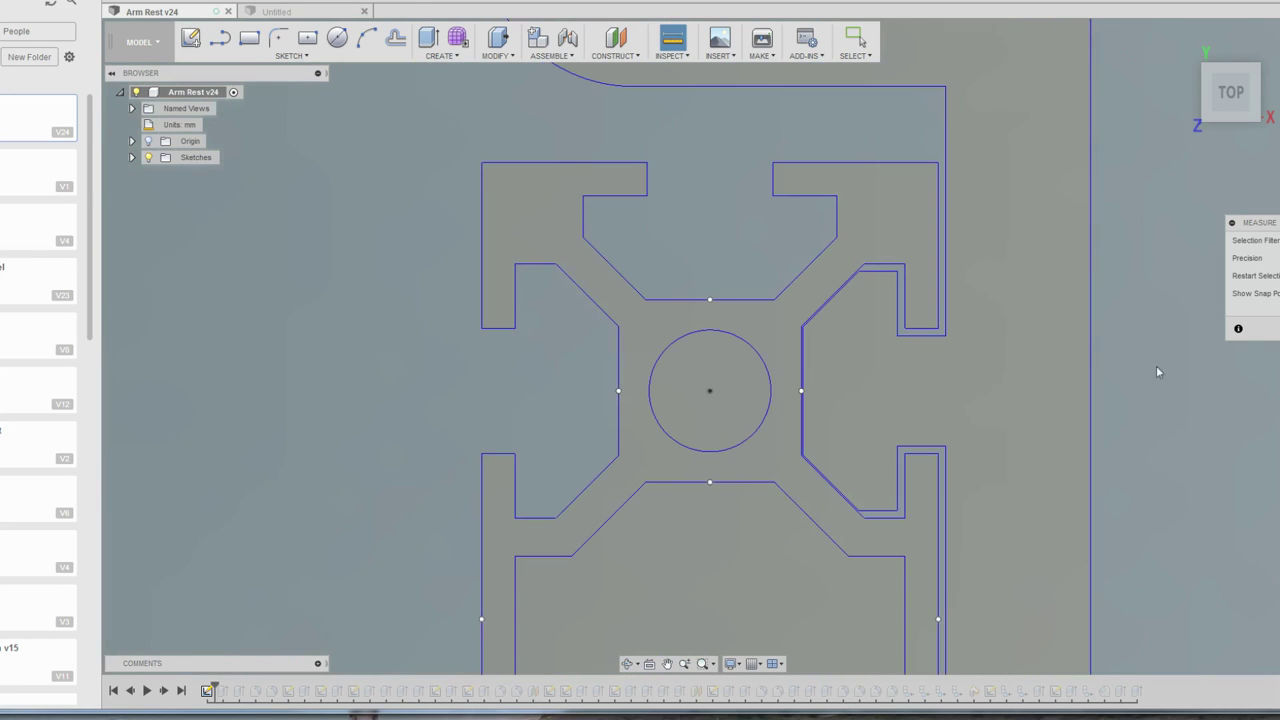
{"action": "mouse_move", "coordinate": [1157, 366]}
{"action": "middle_mouse_down"}
{"action": "mouse_move", "coordinate": [1020, 346]}
{"action": "mouse_move", "coordinate": [909, 277]}
{"action": "middle_mouse_up"}
{"action": "scroll", "coordinate": [919, 370], "scroll_direction": "down", "scroll_amount": 2}
{"action": "middle_click_drag", "start_coordinate": [919, 365], "coordinate": [764, 363]}
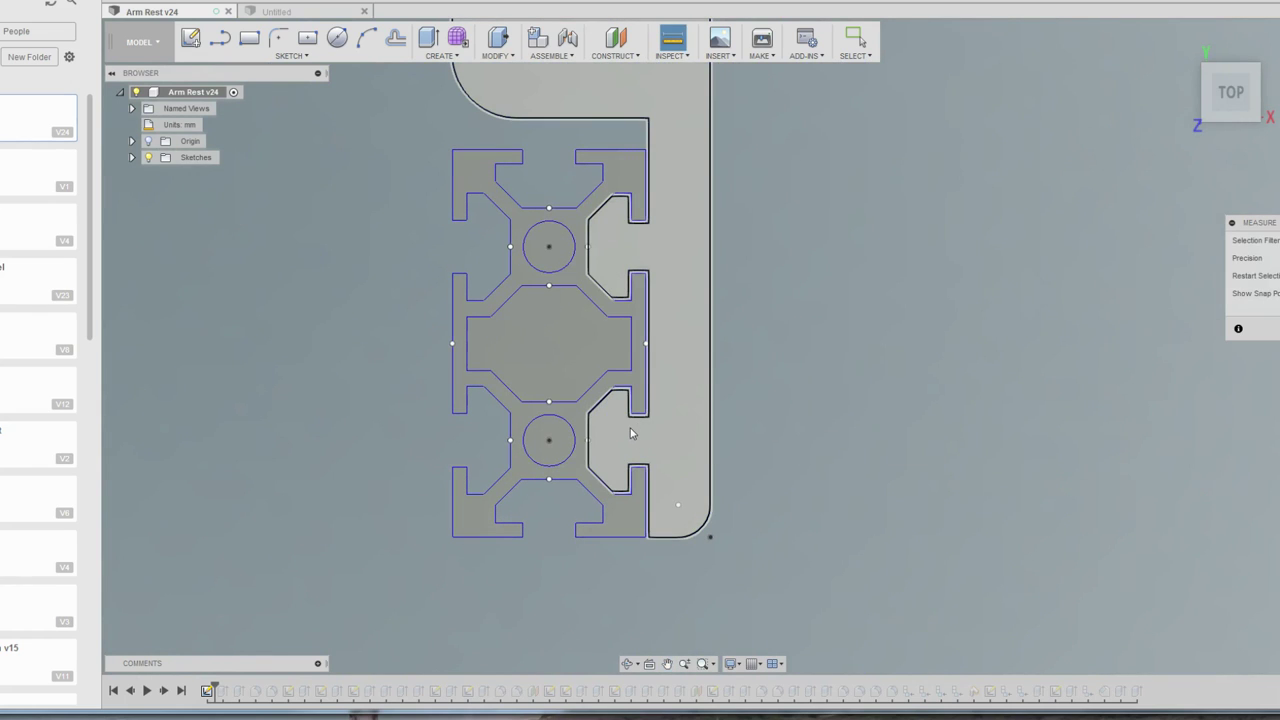
{"action": "middle_click_drag", "start_coordinate": [883, 283], "coordinate": [829, 338]}
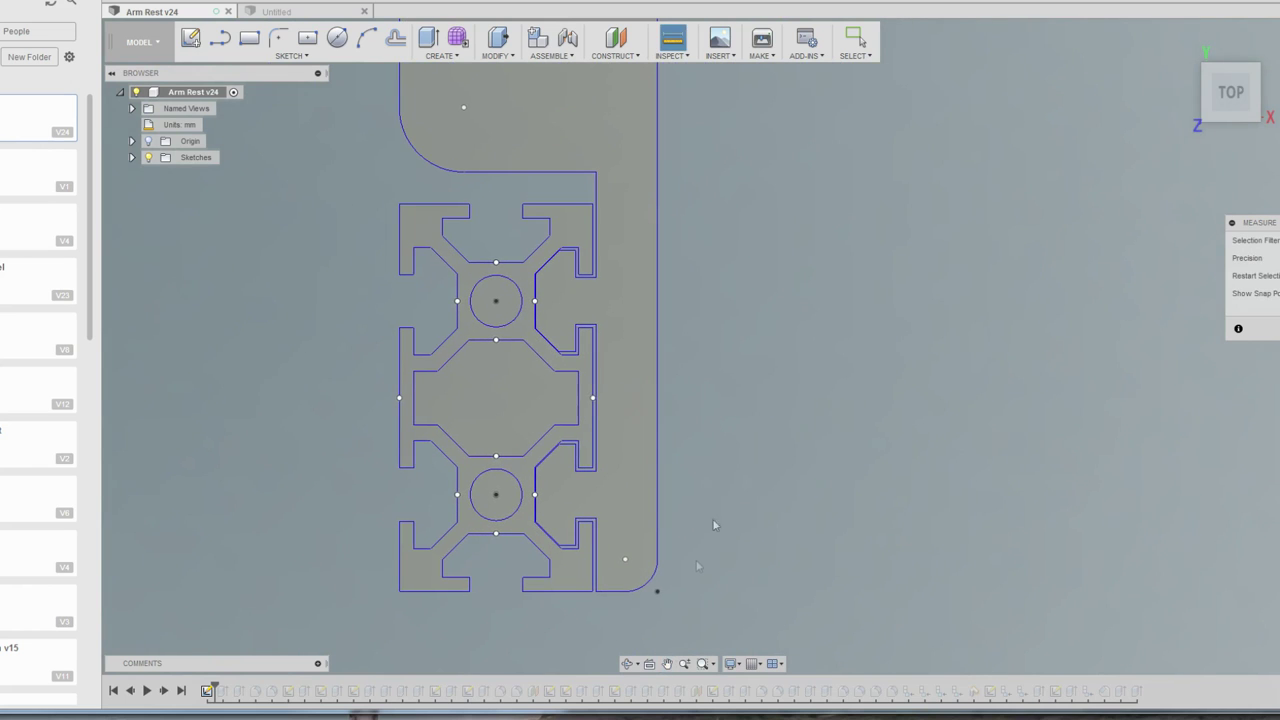
{"action": "mouse_move", "coordinate": [814, 197]}
{"action": "middle_mouse_down"}
{"action": "mouse_move", "coordinate": [786, 470]}
{"action": "mouse_move", "coordinate": [713, 488]}
{"action": "middle_mouse_up"}
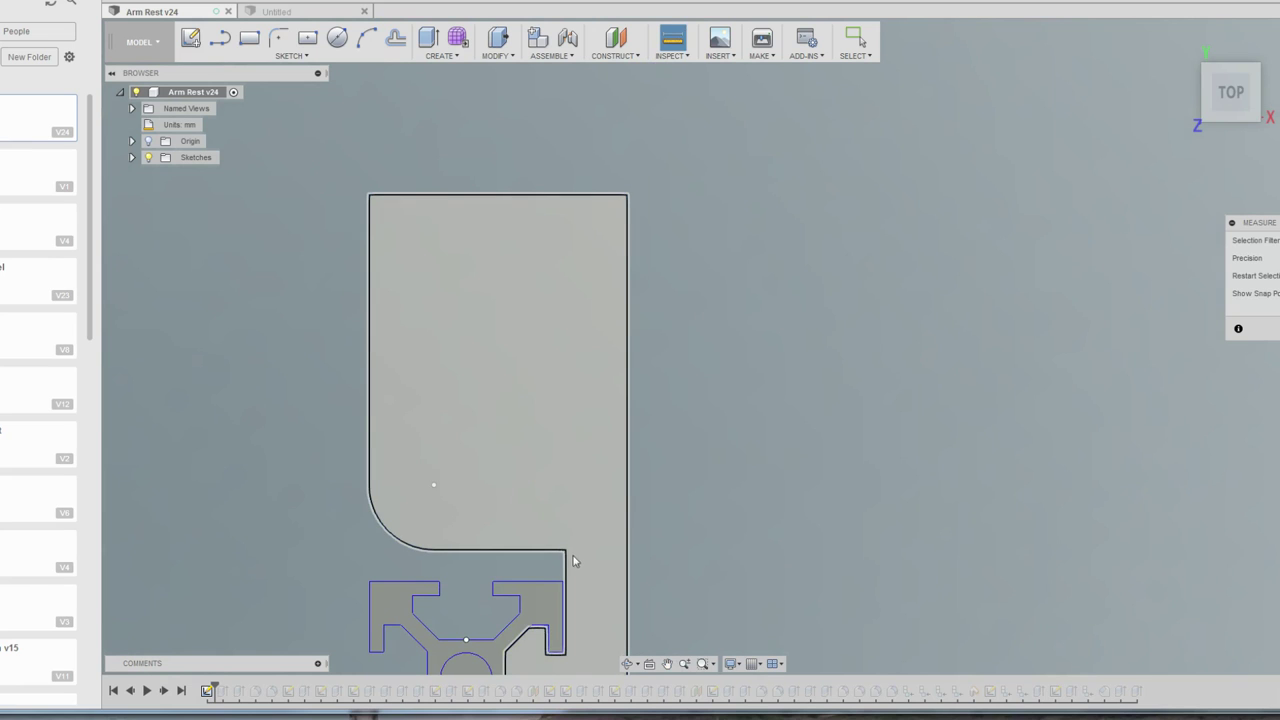
{"action": "left_click", "coordinate": [376, 522]}
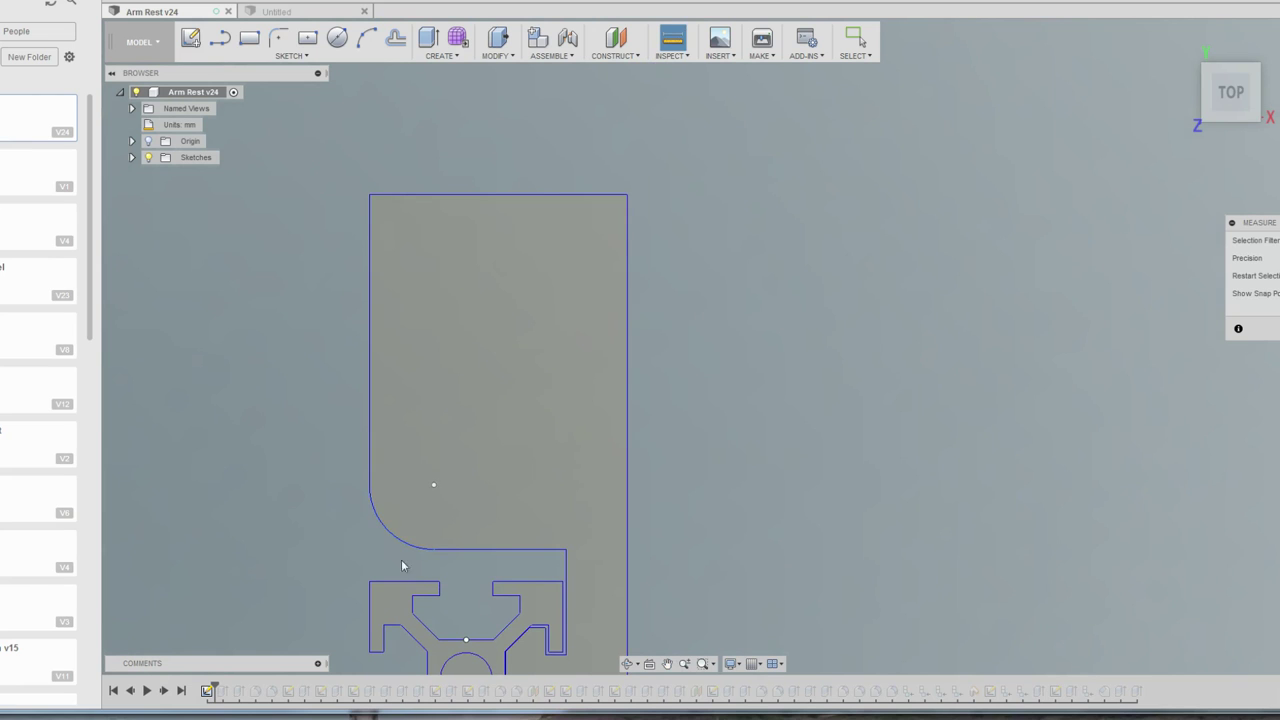
{"action": "scroll", "coordinate": [867, 510], "scroll_direction": "down", "scroll_amount": 1}
{"action": "middle_click_drag", "start_coordinate": [867, 510], "coordinate": [817, 95]}
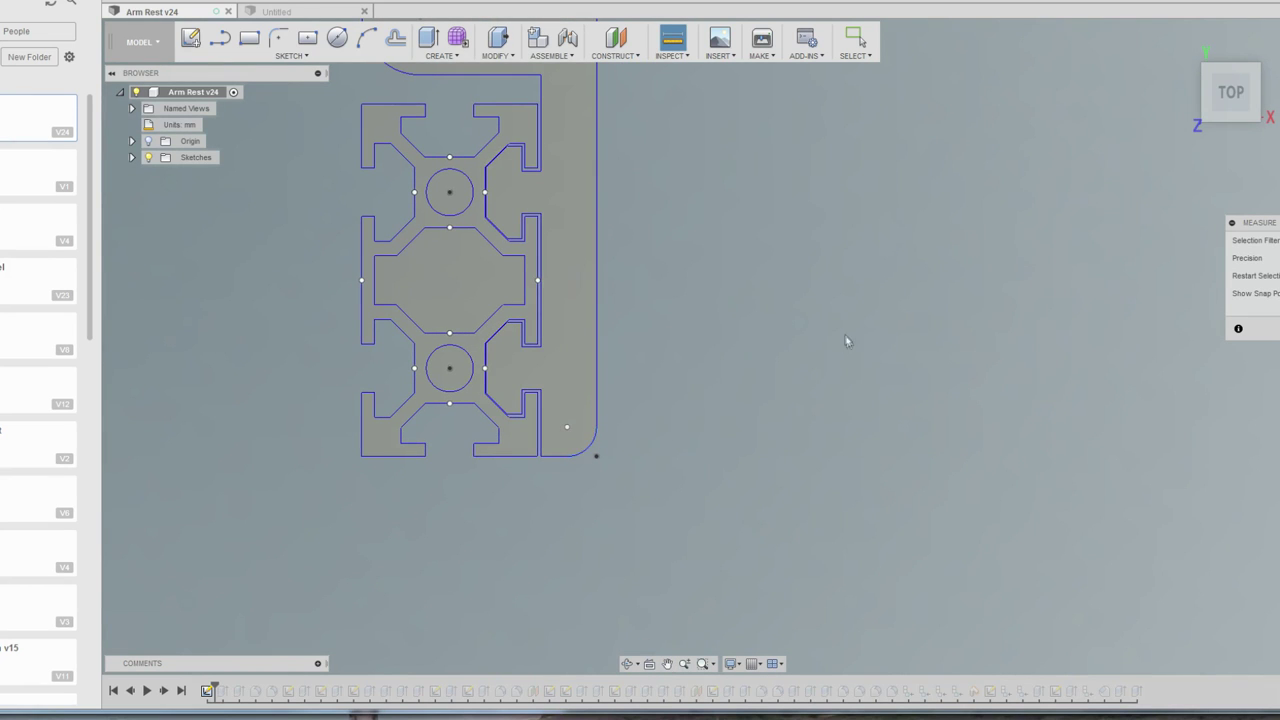
{"action": "middle_click_drag", "start_coordinate": [846, 340], "coordinate": [811, 634]}
{"action": "mouse_move", "coordinate": [743, 291]}
{"action": "middle_mouse_down"}
{"action": "mouse_move", "coordinate": [725, 543]}
{"action": "mouse_move", "coordinate": [720, 514]}
{"action": "mouse_move", "coordinate": [765, 419]}
{"action": "middle_mouse_up"}
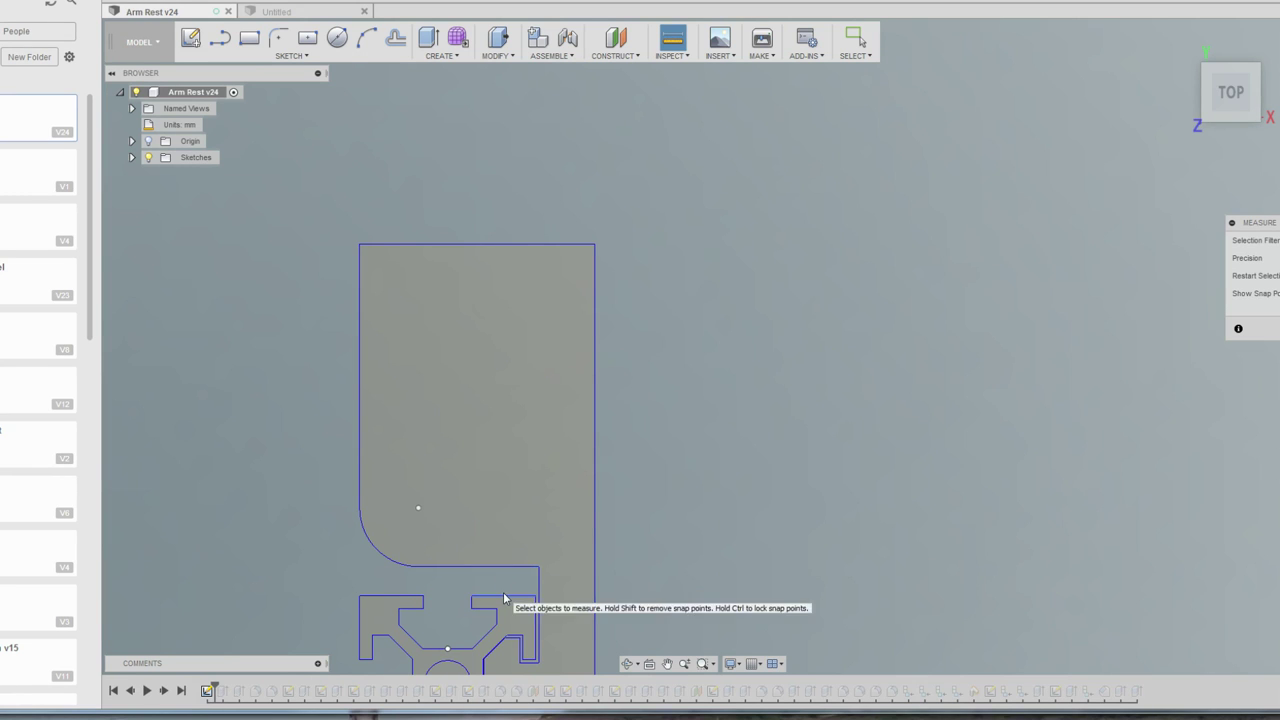
{"action": "scroll", "coordinate": [810, 560], "scroll_direction": "down", "scroll_amount": 2}
{"action": "mouse_move", "coordinate": [808, 557]}
{"action": "middle_mouse_down"}
{"action": "mouse_move", "coordinate": [819, 303]}
{"action": "mouse_move", "coordinate": [809, 318]}
{"action": "middle_mouse_up"}
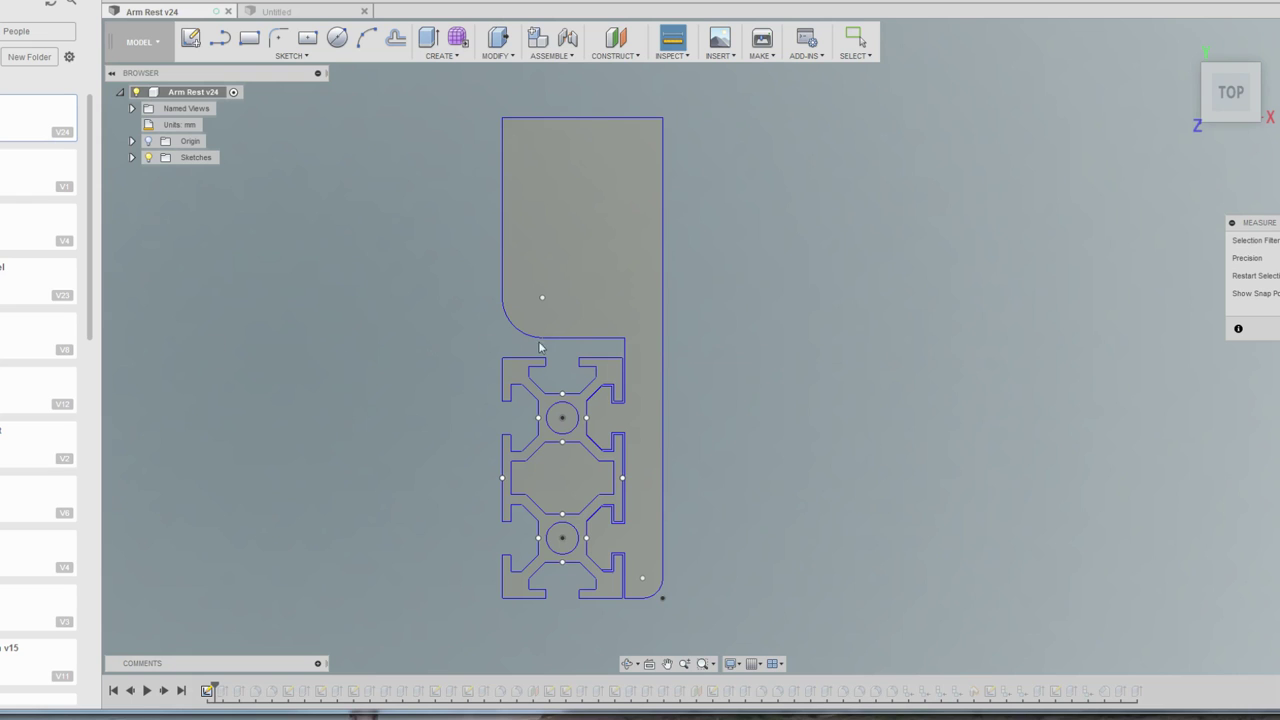
{"action": "scroll", "coordinate": [1007, 522], "scroll_direction": "down", "scroll_amount": 3}
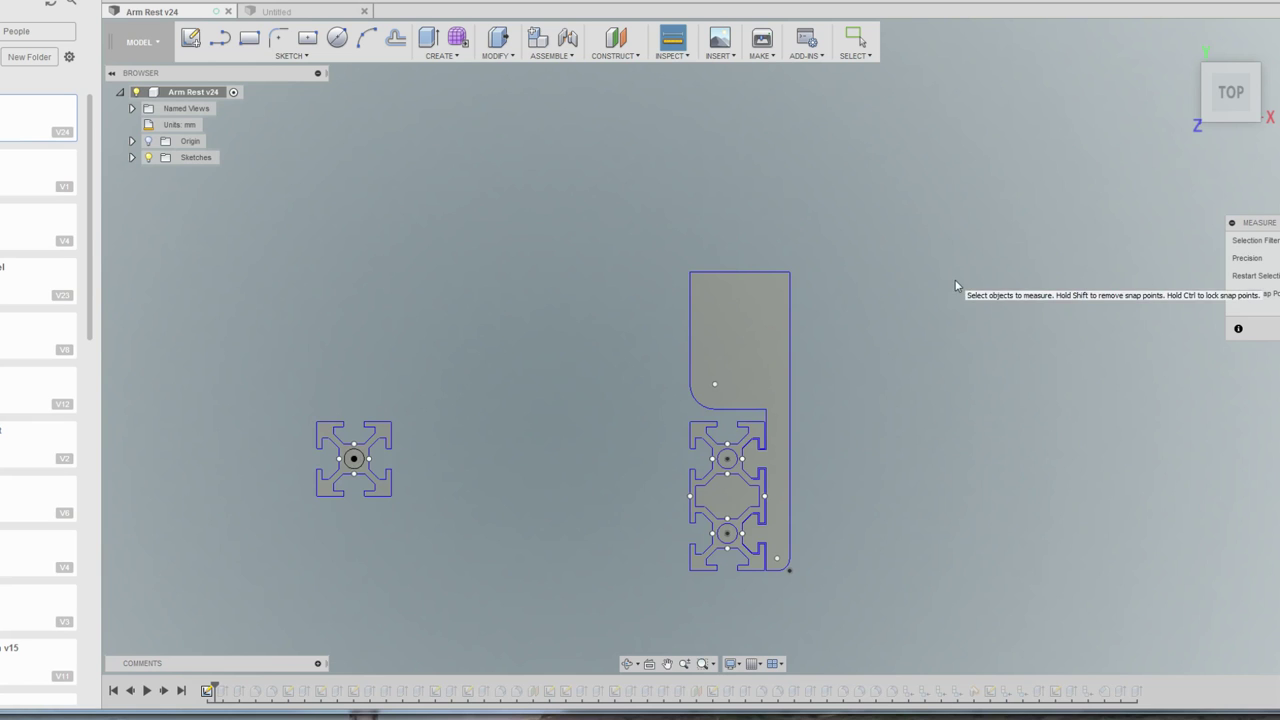
Show both slotted rails in isometric view and select the 3004.976 mm² bracket profile.
{"action": "key", "text": "Escape"}
{"action": "middle_click_drag", "start_coordinate": [955, 286], "coordinate": [1036, 321], "text": "shift"}
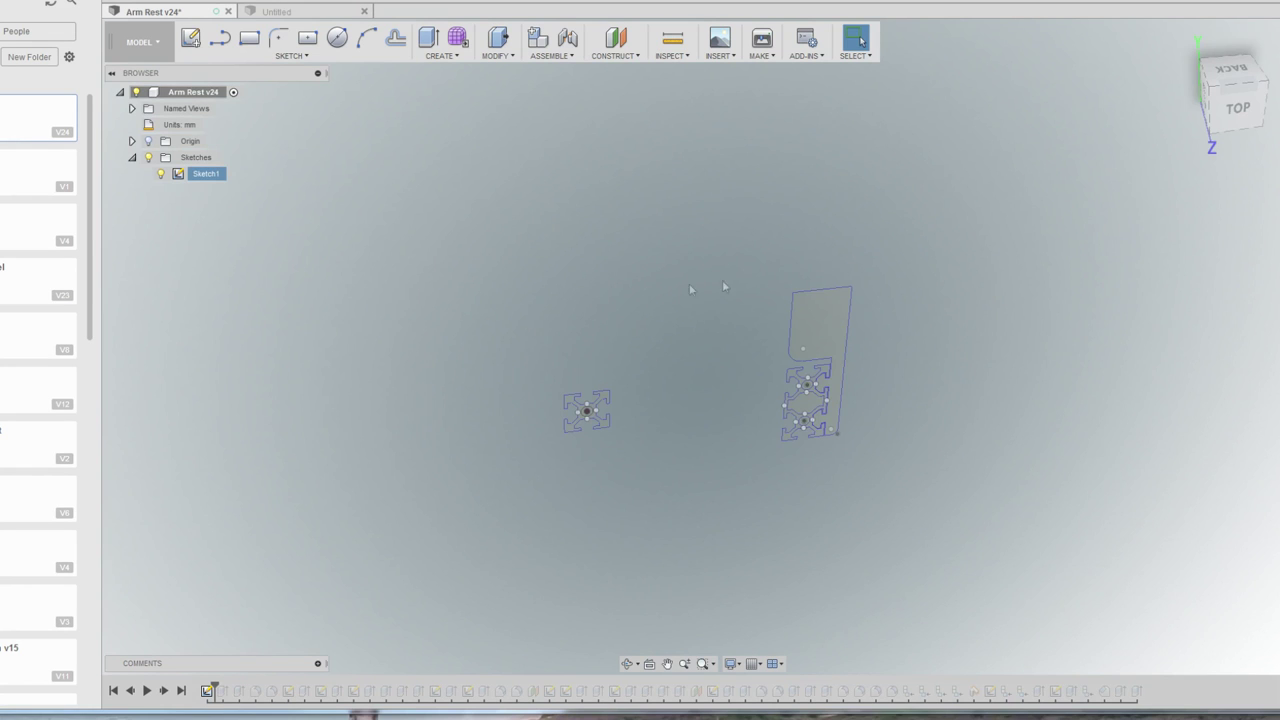
{"action": "middle_click_drag", "start_coordinate": [689, 288], "coordinate": [650, 294], "text": "shift"}
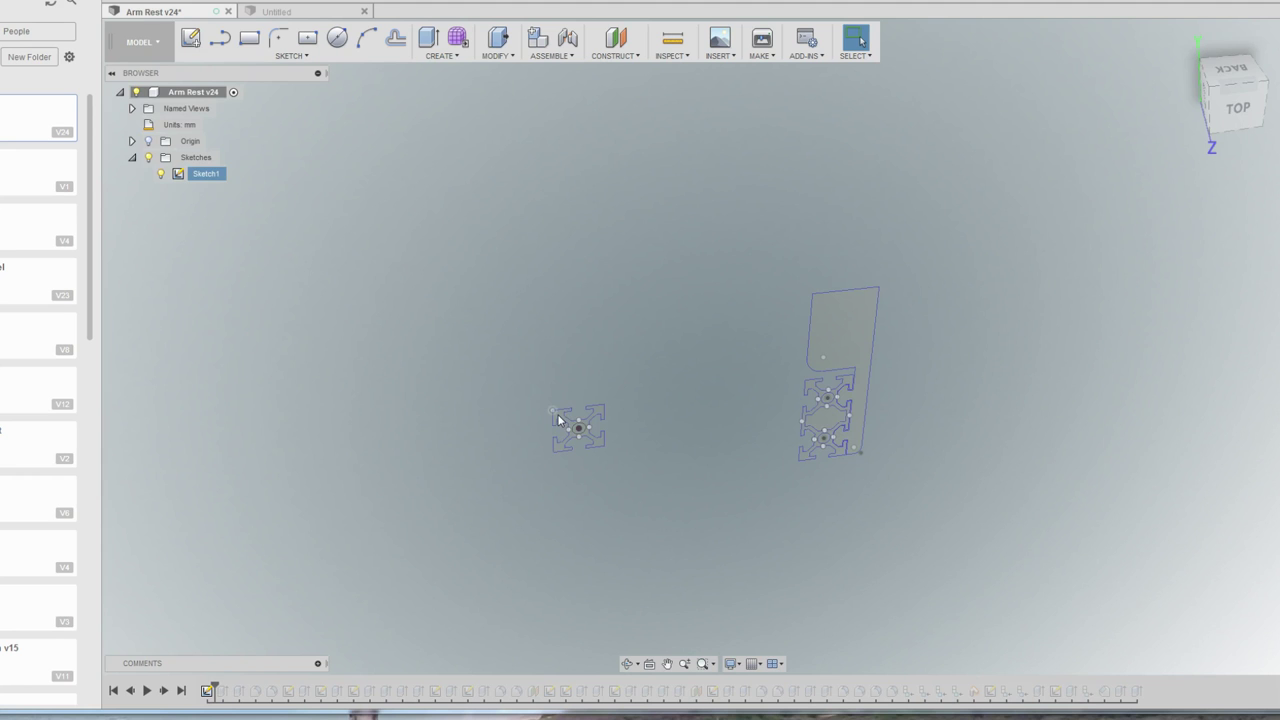
{"action": "scroll", "coordinate": [558, 421], "scroll_direction": "up", "scroll_amount": 2}
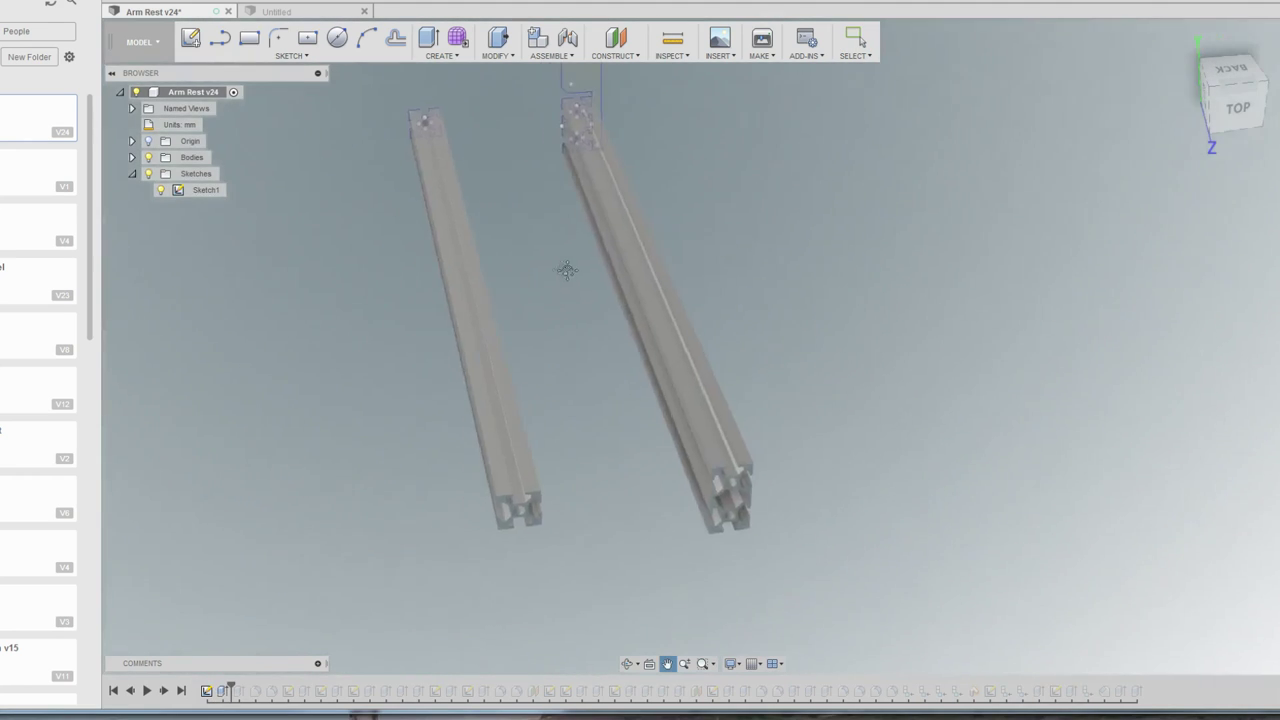
{"action": "left_click_drag", "start_coordinate": [566, 270], "coordinate": [686, 363]}
{"action": "key", "text": "Escape"}
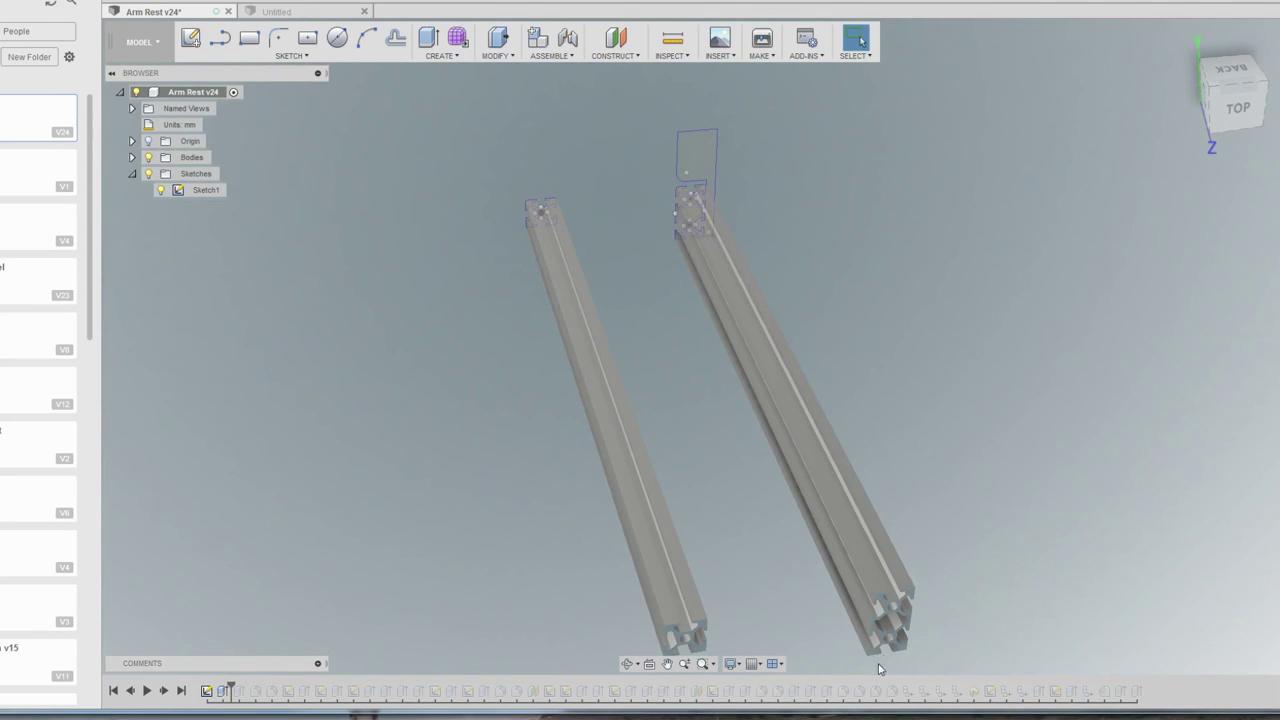
{"action": "mouse_move", "coordinate": [1237, 100]}
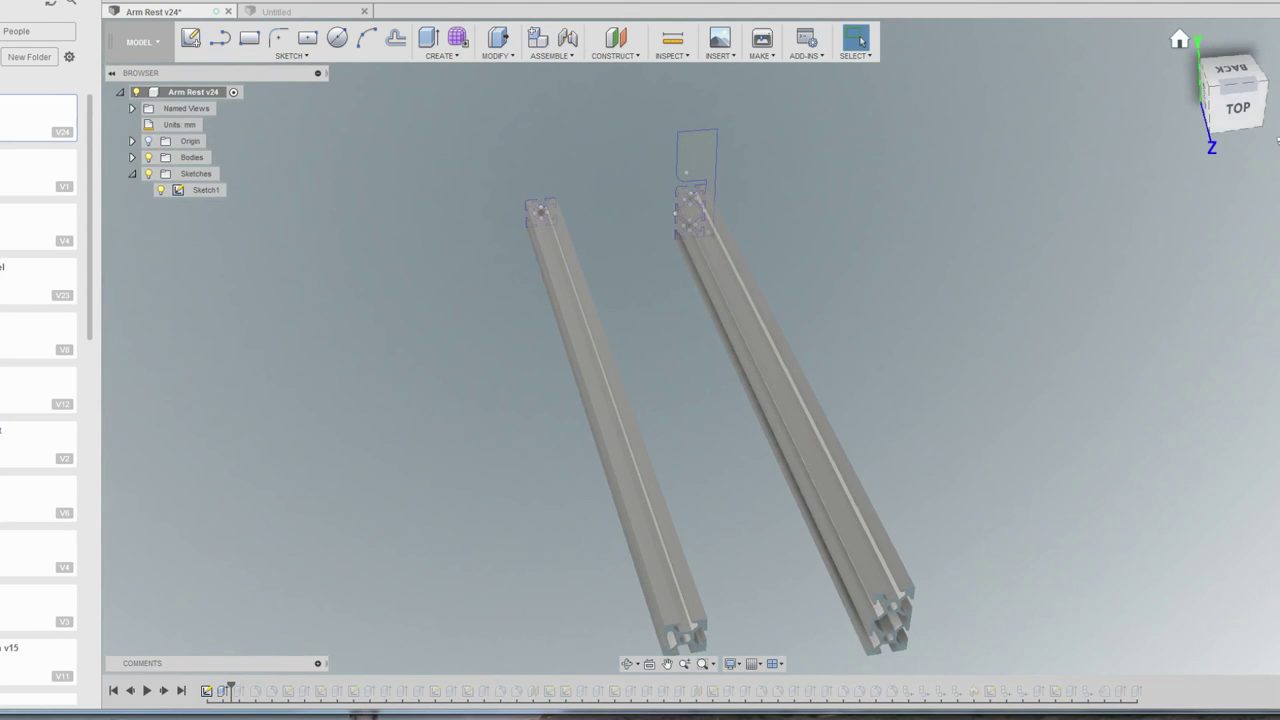
{"action": "middle_click_drag", "start_coordinate": [700, 340], "coordinate": [703, 346], "text": "shift"}
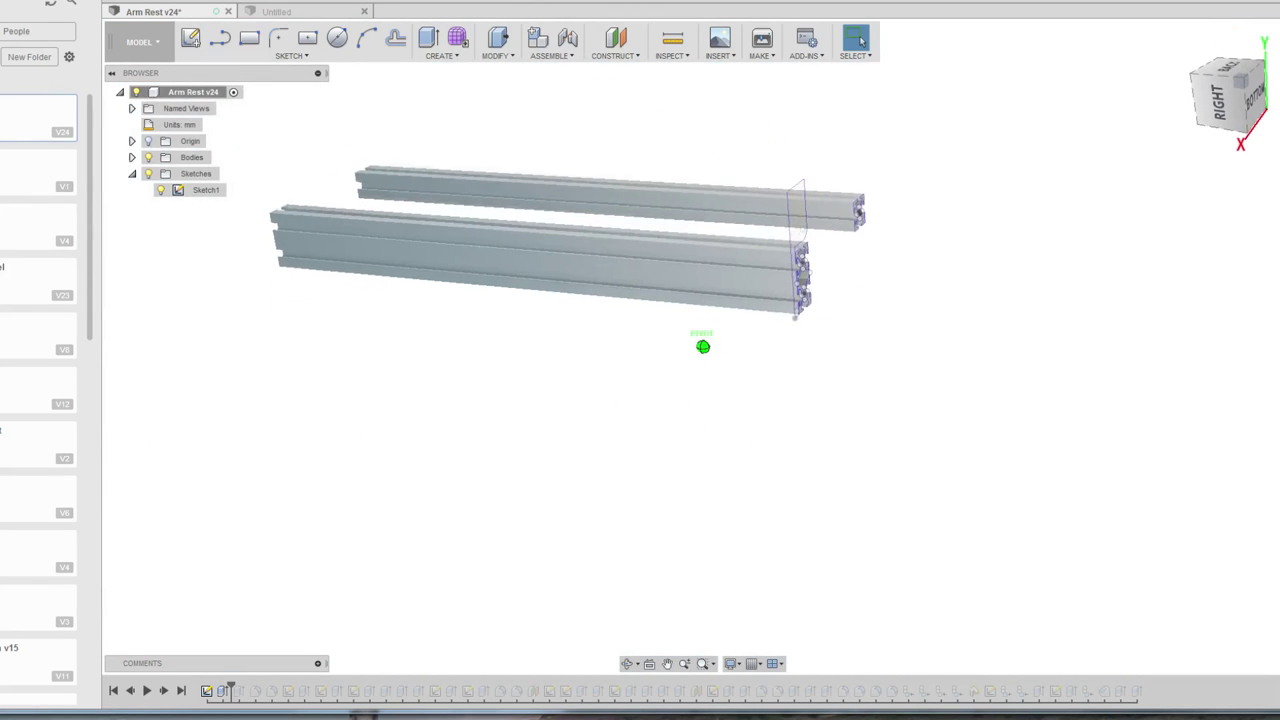
{"action": "middle_click_drag", "start_coordinate": [1034, 337], "coordinate": [1098, 535]}
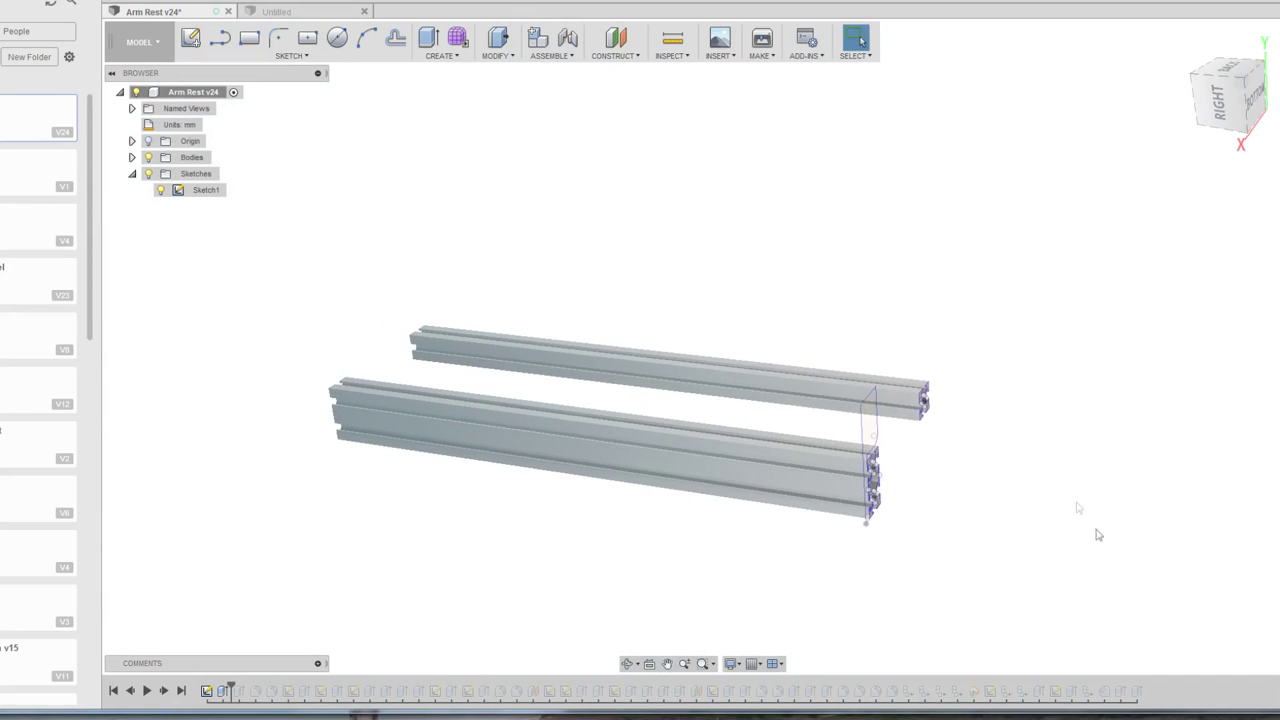
{"action": "mouse_move", "coordinate": [1222, 88]}
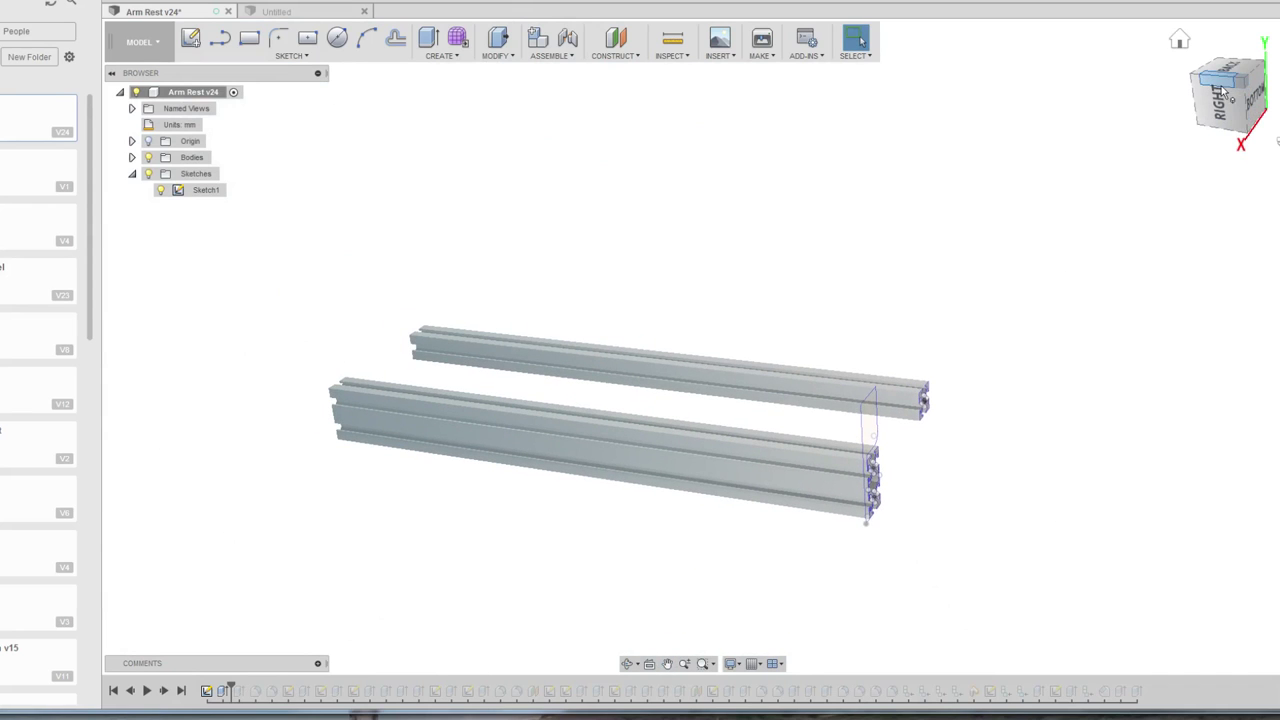
{"action": "left_click_drag", "start_coordinate": [1222, 90], "coordinate": [1262, 104]}
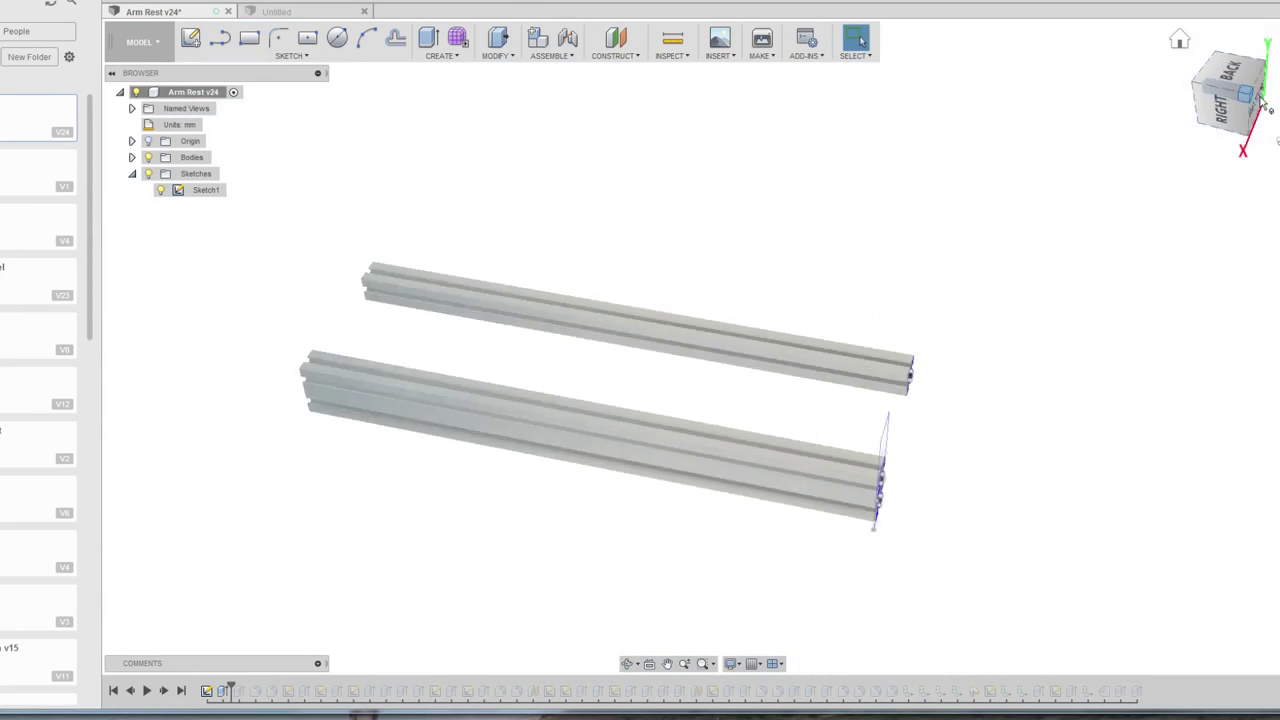
{"action": "left_click", "coordinate": [1260, 102]}
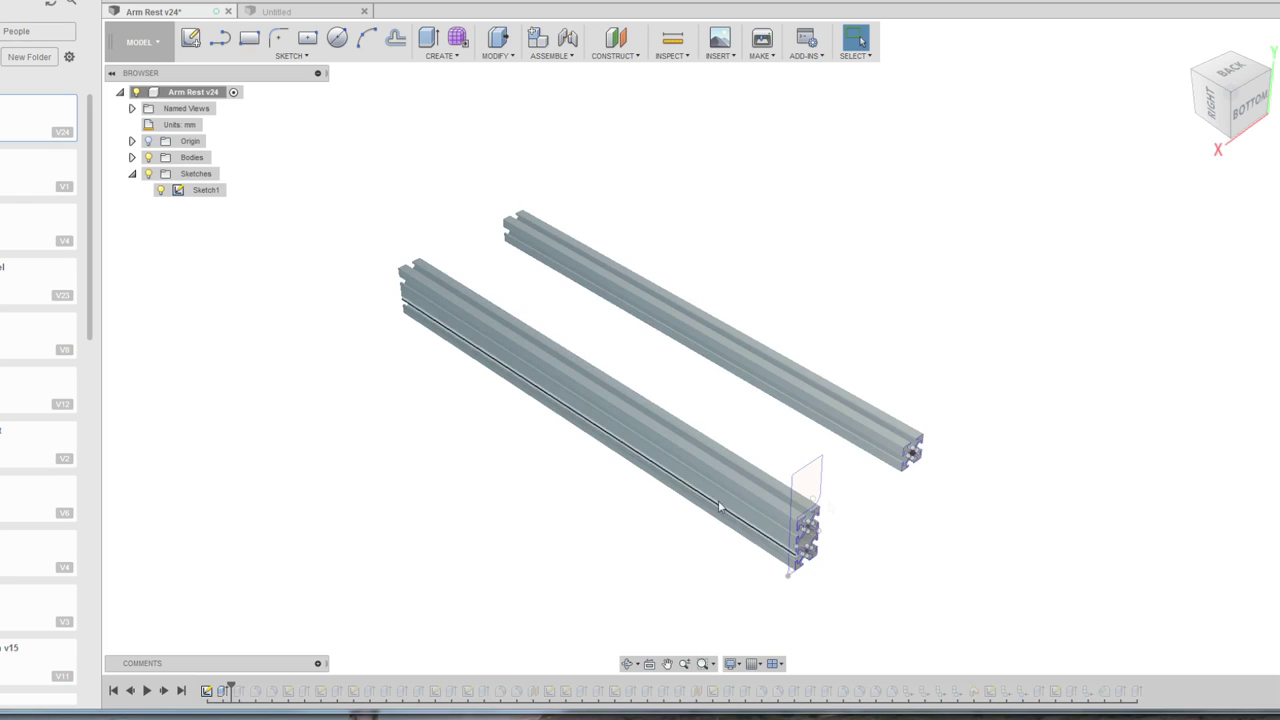
{"action": "left_click", "coordinate": [802, 496]}
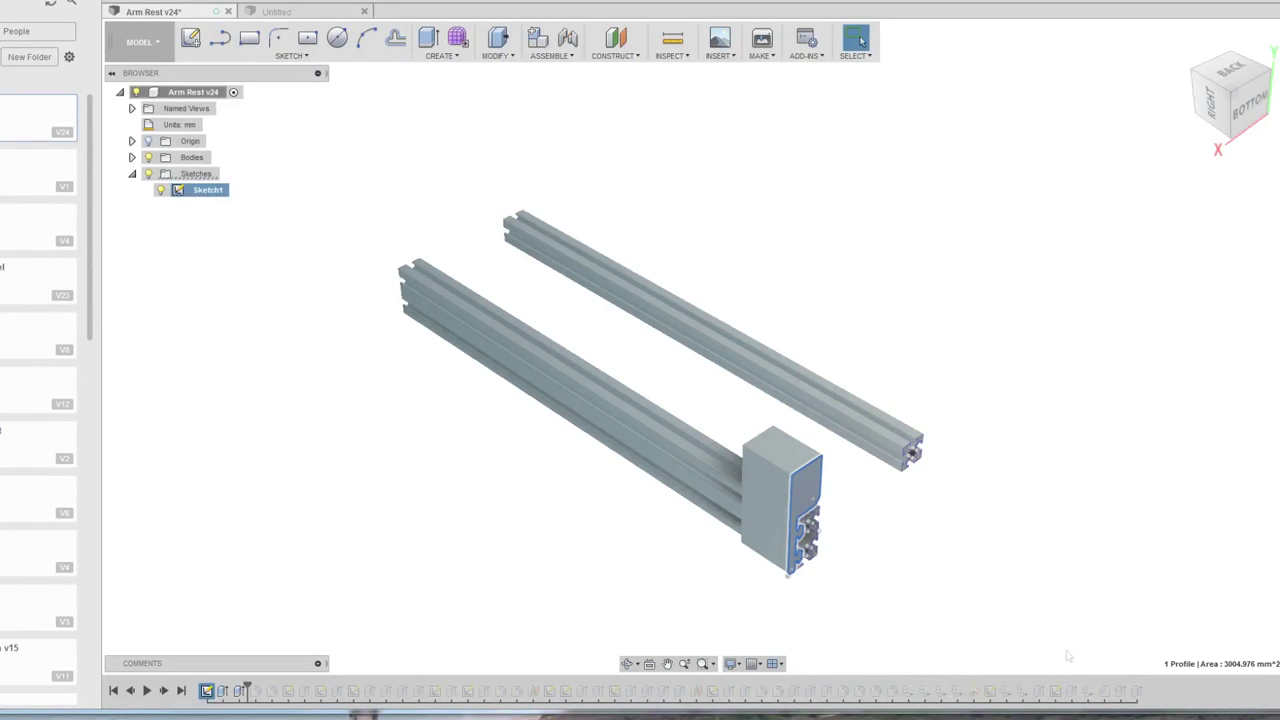
{"action": "left_click", "coordinate": [770, 335]}
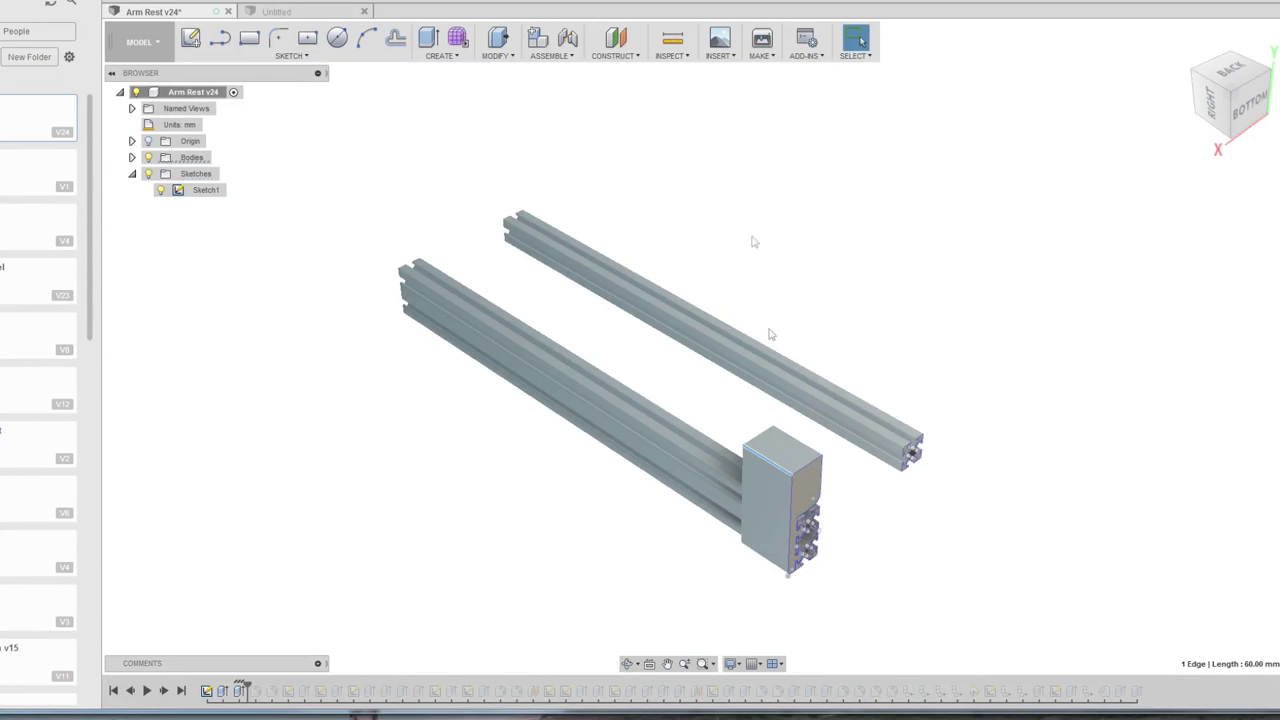
{"action": "left_click", "coordinate": [672, 40]}
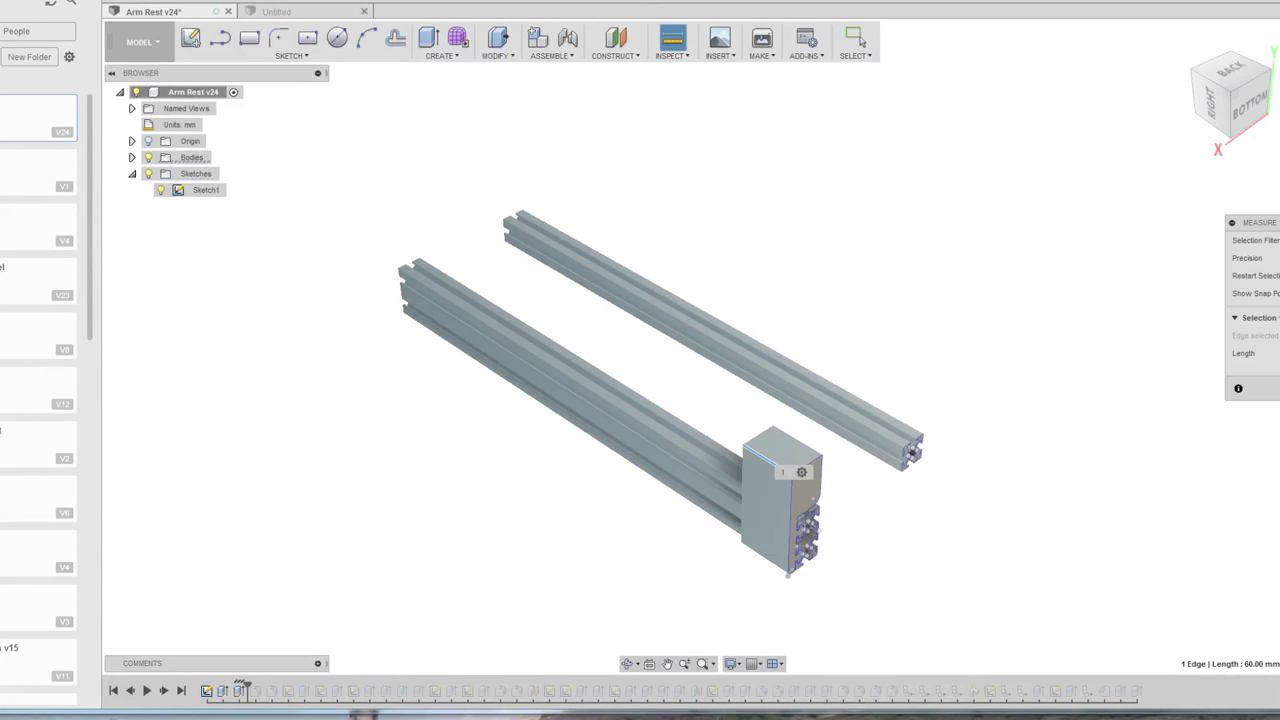
{"action": "key", "text": "Escape"}
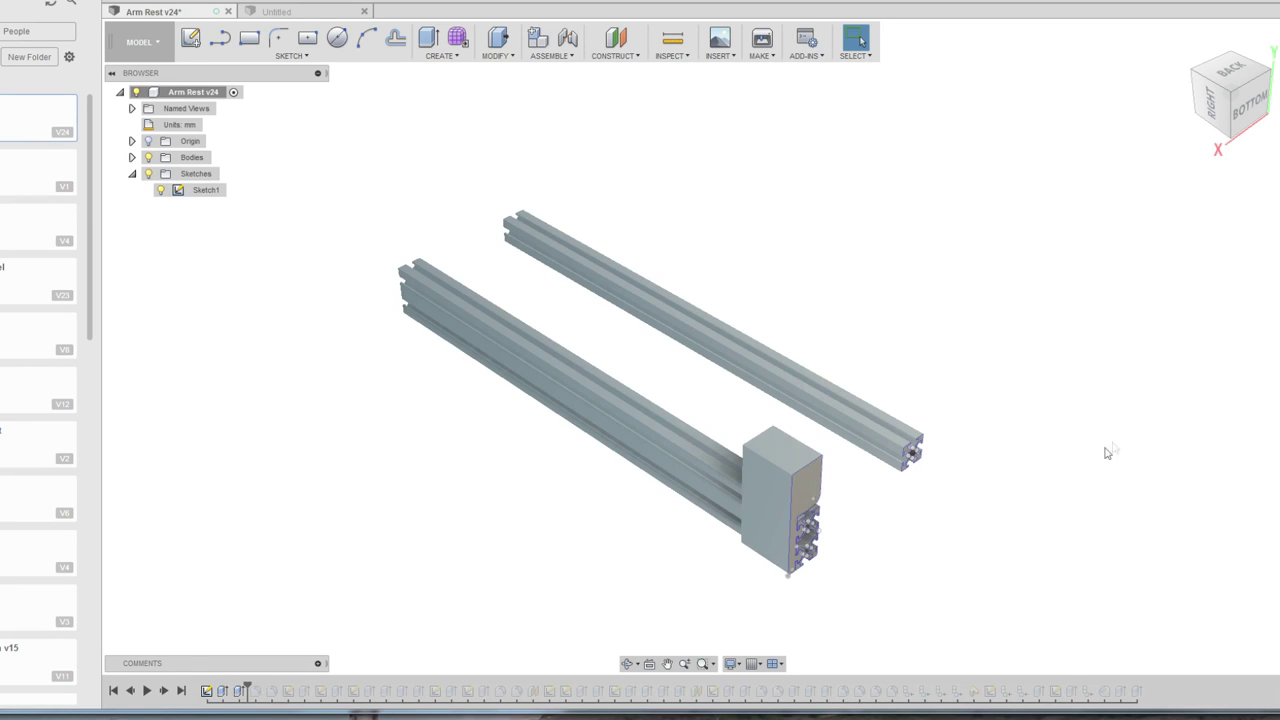
{"action": "scroll", "coordinate": [851, 597], "scroll_direction": "up", "scroll_amount": 3}
{"action": "scroll", "coordinate": [803, 597], "scroll_direction": "up", "scroll_amount": 3}
{"action": "middle_click_drag", "start_coordinate": [803, 597], "coordinate": [943, 545]}
Roll the timeline through Fillet2, Sketch2 and Extrude3, showing the rounded edge and top hole.
{"action": "key", "text": "Escape"}
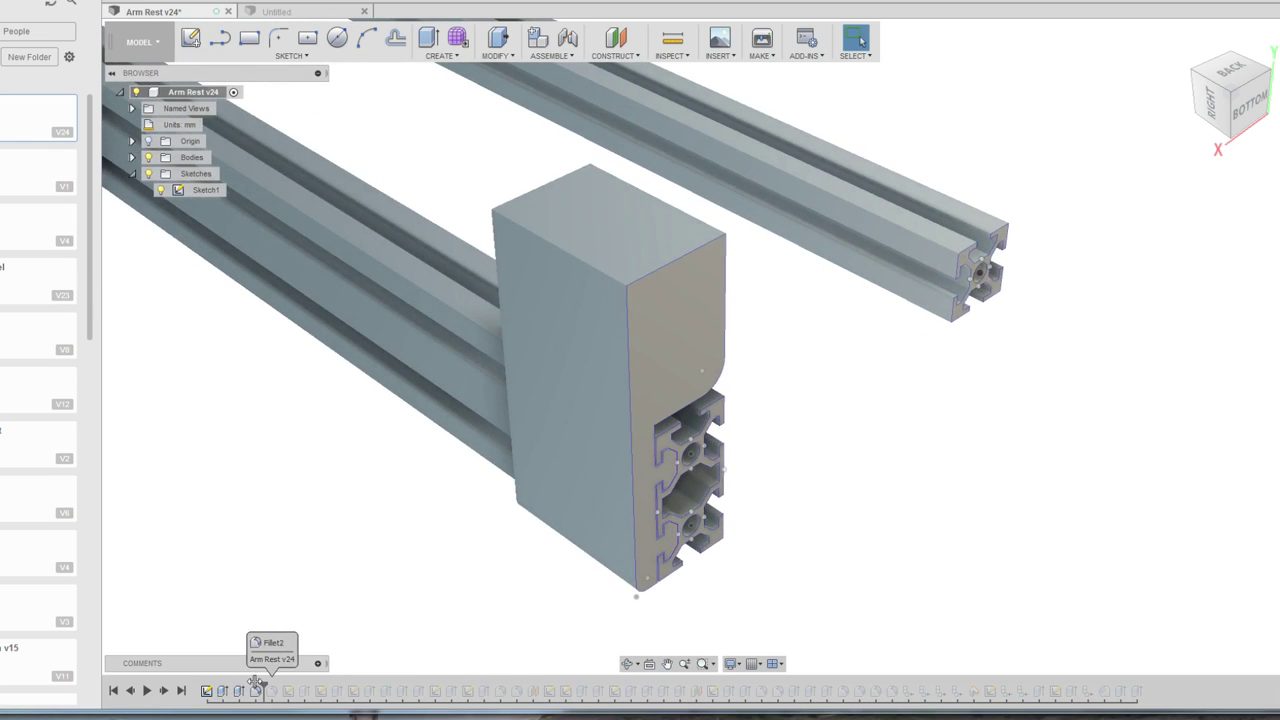
{"action": "left_click_drag", "start_coordinate": [246, 688], "coordinate": [260, 690]}
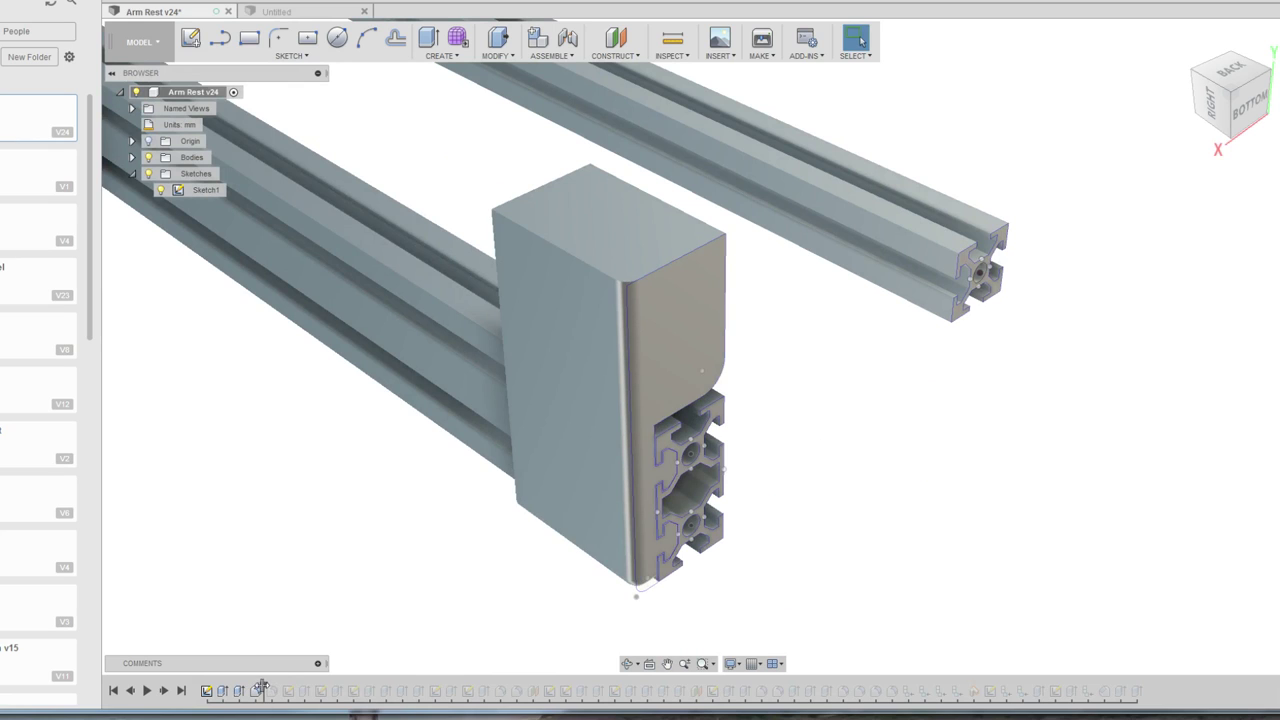
{"action": "left_click_drag", "start_coordinate": [261, 687], "coordinate": [280, 688]}
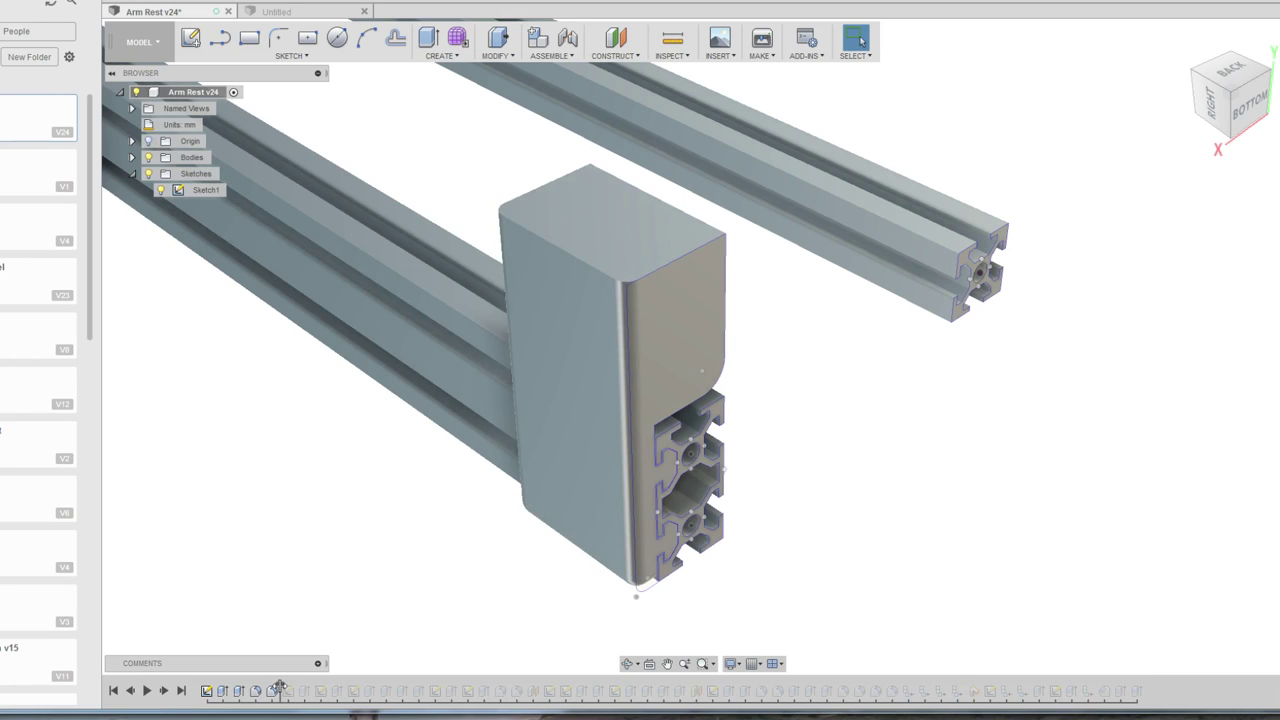
{"action": "left_click_drag", "start_coordinate": [280, 688], "coordinate": [296, 688]}
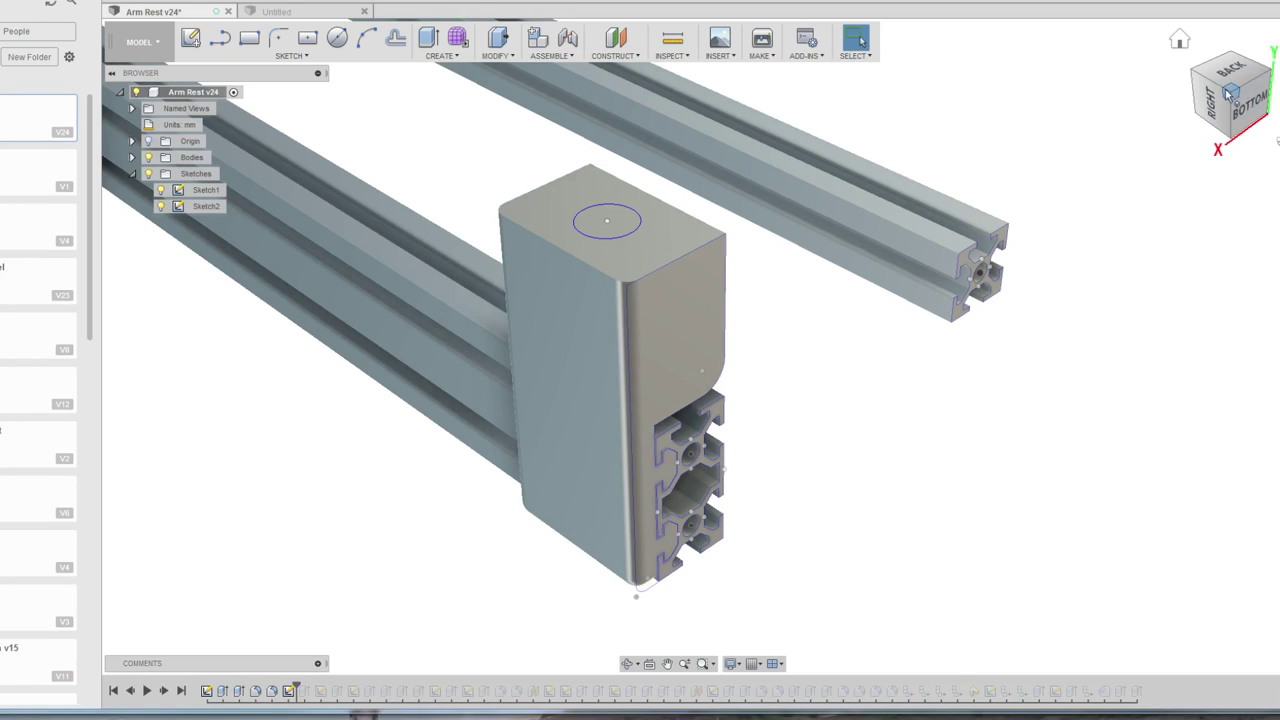
{"action": "left_click_drag", "start_coordinate": [1230, 92], "coordinate": [1233, 125]}
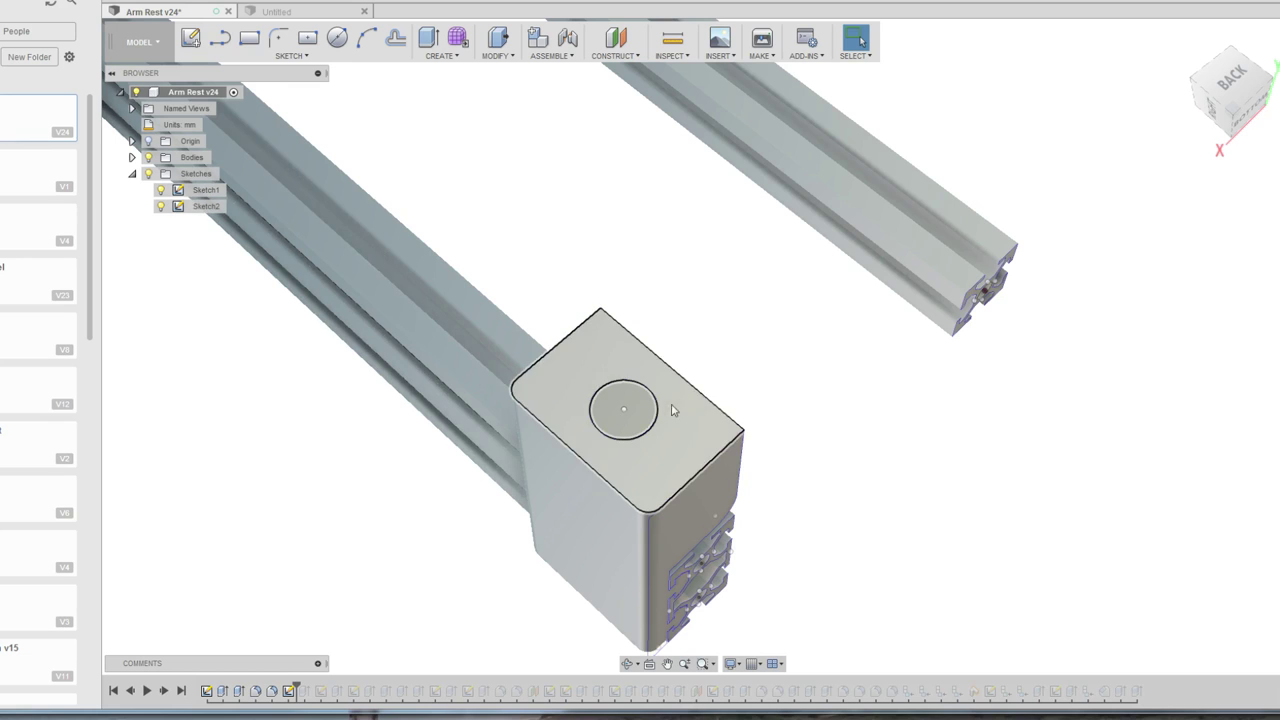
{"action": "left_click", "coordinate": [635, 403]}
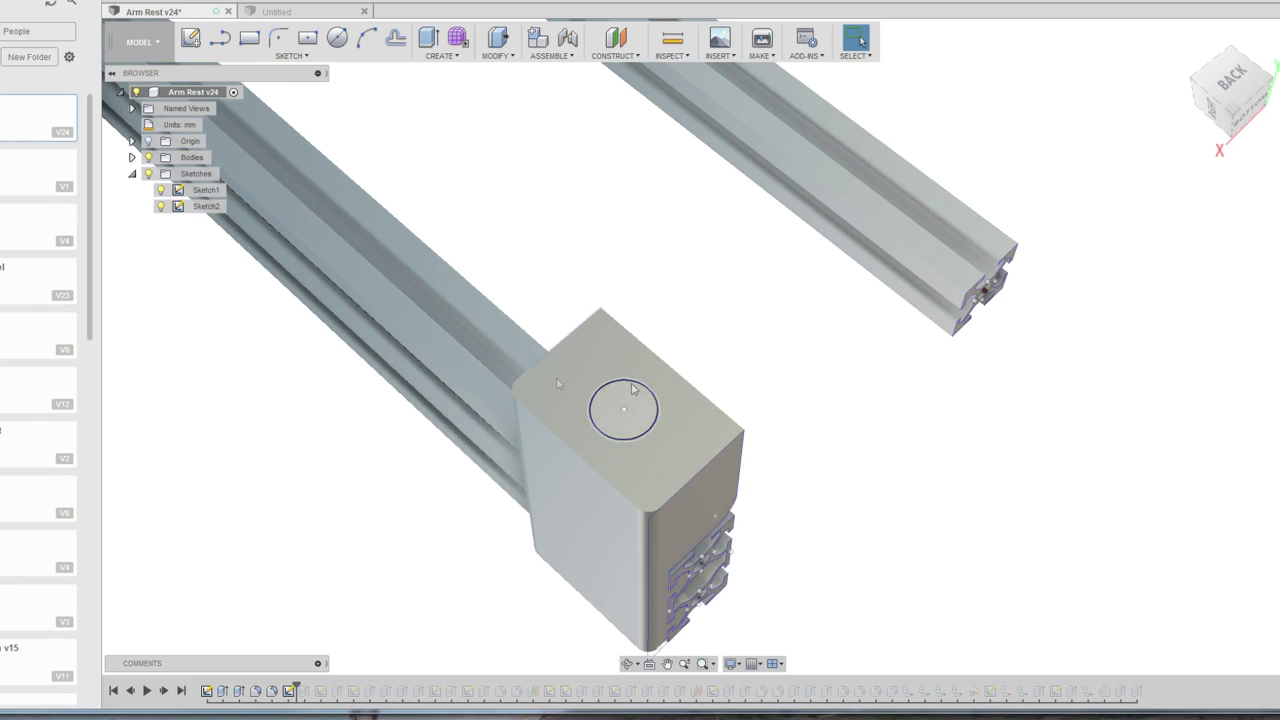
{"action": "left_click_drag", "start_coordinate": [298, 688], "coordinate": [312, 688]}
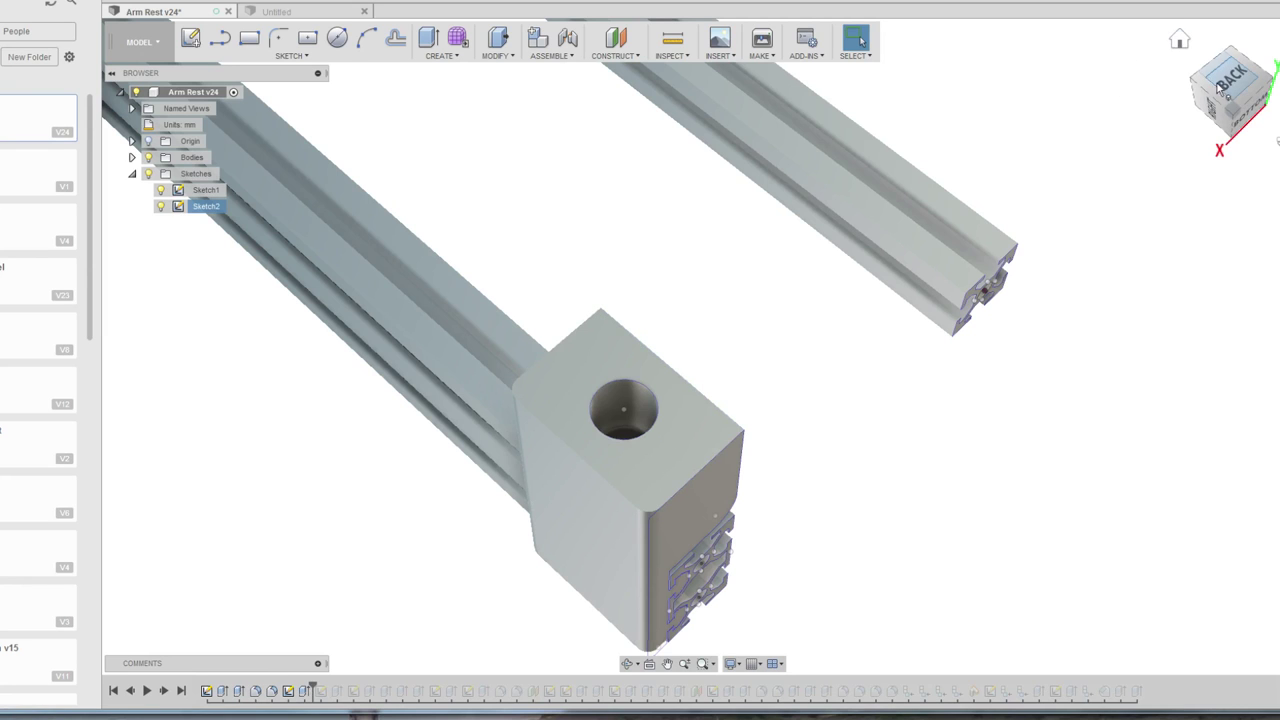
{"action": "mouse_move", "coordinate": [1257, 129]}
{"action": "left_mouse_down"}
{"action": "mouse_move", "coordinate": [1228, 135]}
{"action": "mouse_move", "coordinate": [1236, 106]}
{"action": "left_mouse_up"}
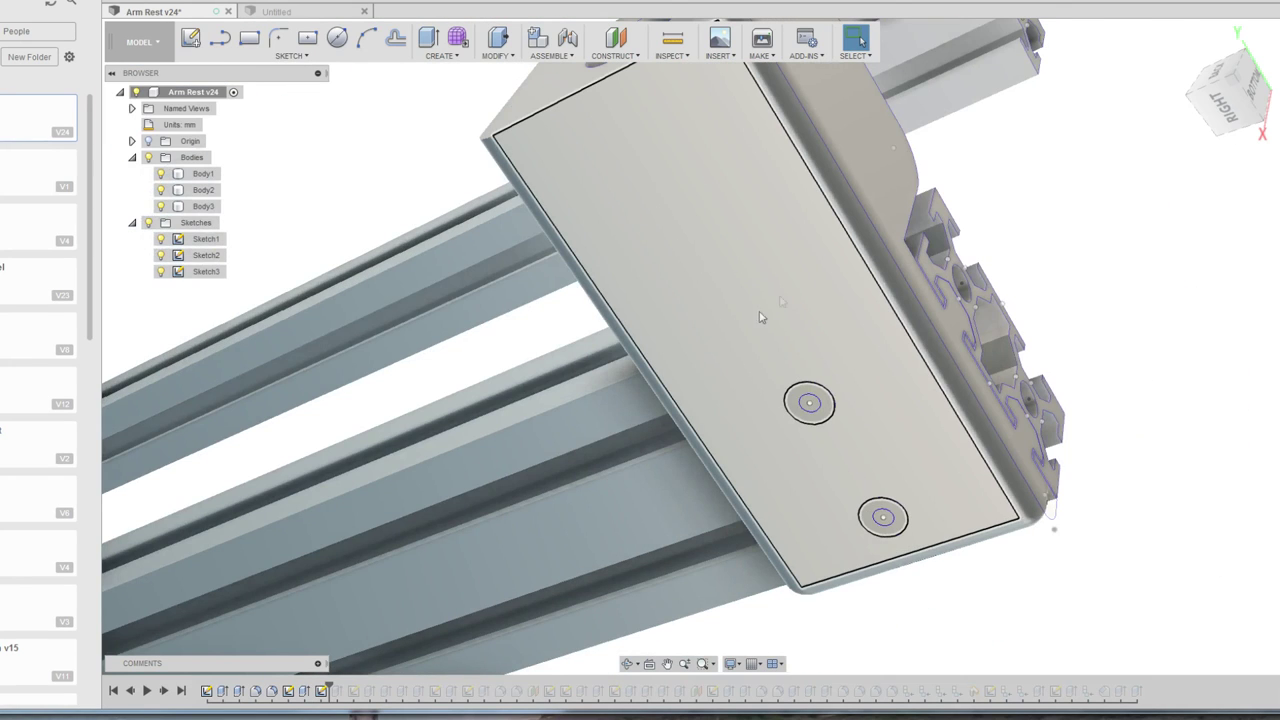
View the block end and select its lower hole circle and the small face hole.
{"action": "scroll", "coordinate": [759, 430], "scroll_direction": "up", "scroll_amount": 2}
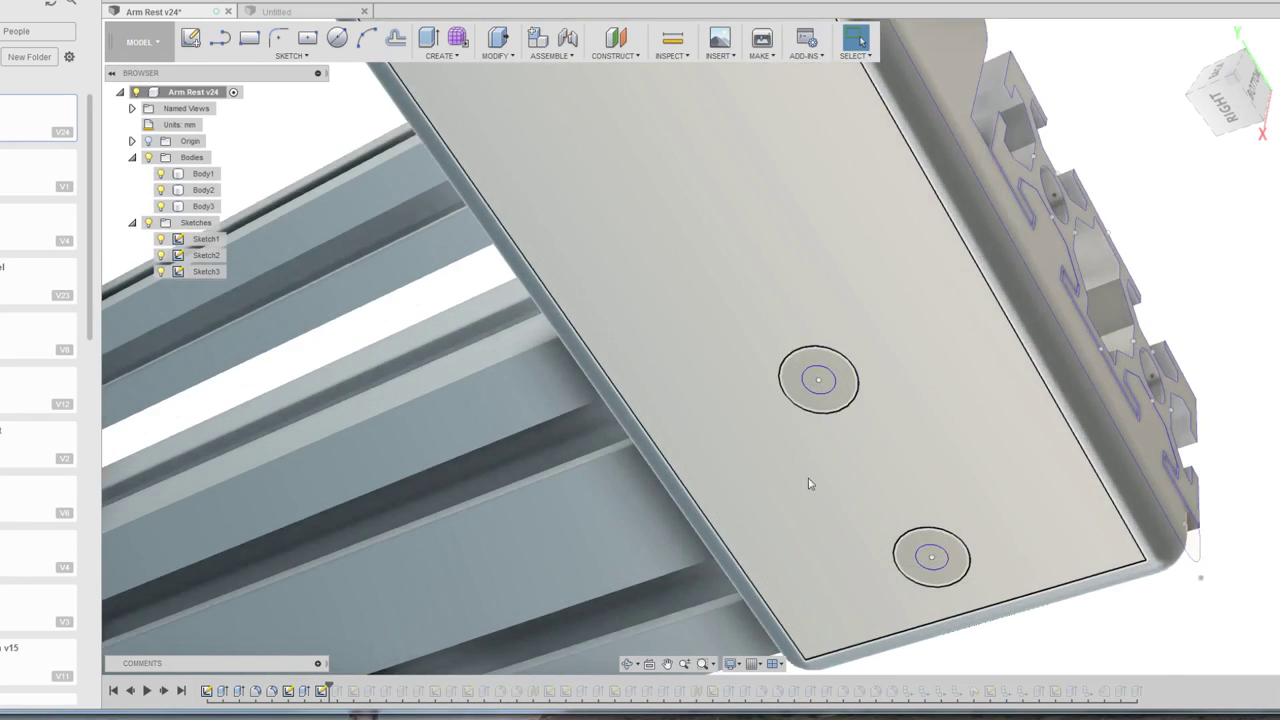
{"action": "scroll", "coordinate": [808, 480], "scroll_direction": "up", "scroll_amount": 2}
{"action": "scroll", "coordinate": [840, 386], "scroll_direction": "down", "scroll_amount": 1}
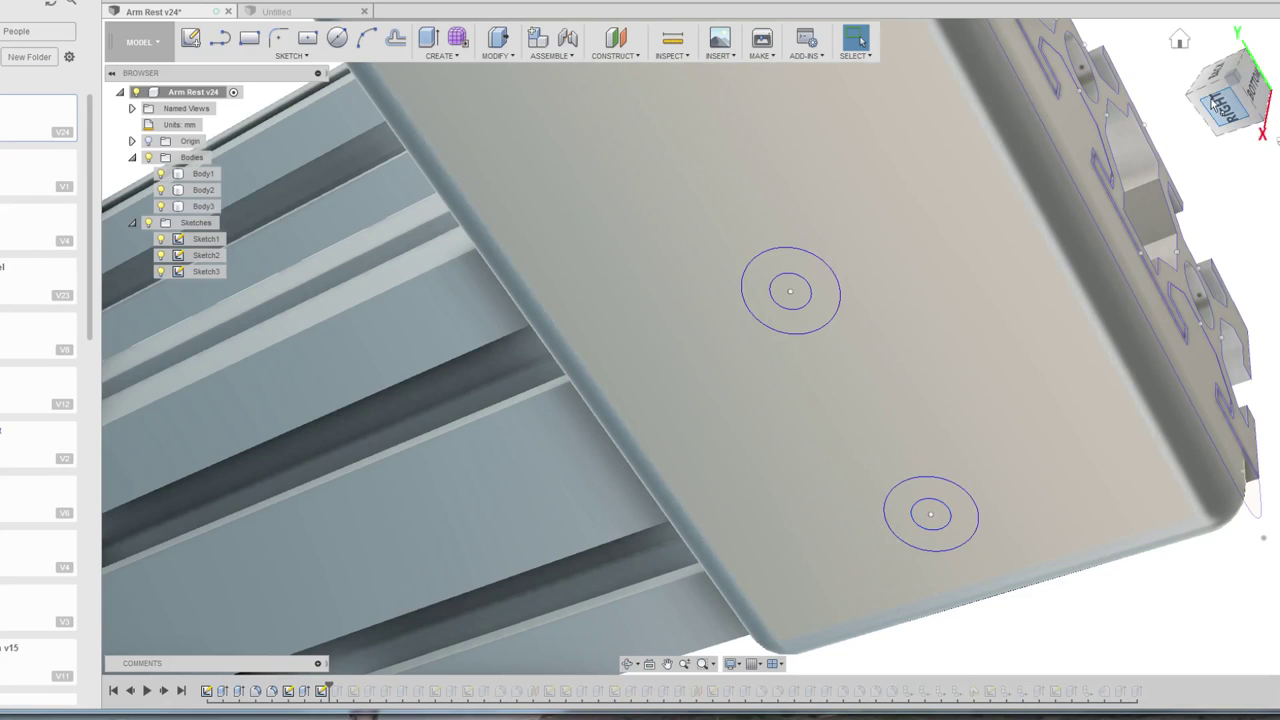
{"action": "mouse_move", "coordinate": [1174, 431]}
{"action": "middle_mouse_down", "text": "shift"}
{"action": "mouse_move", "coordinate": [702, 346]}
{"action": "mouse_move", "coordinate": [517, 156]}
{"action": "middle_mouse_up", "text": "shift"}
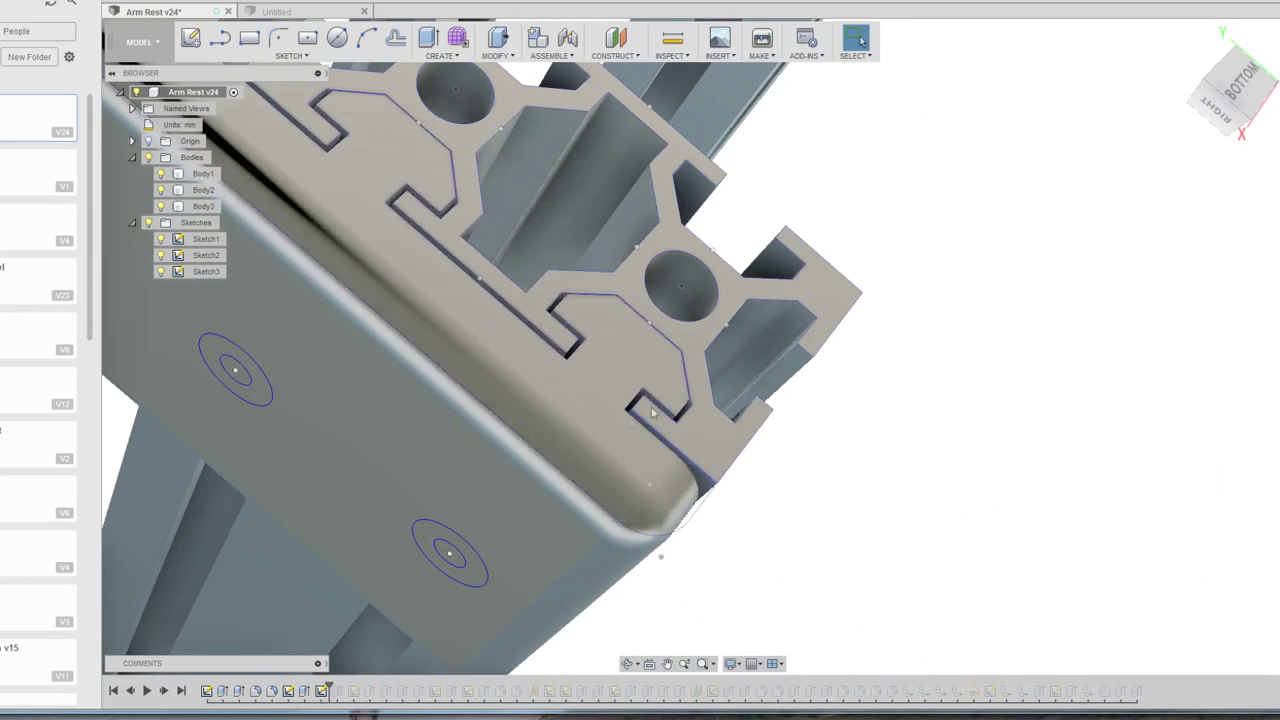
{"action": "left_click", "coordinate": [455, 562]}
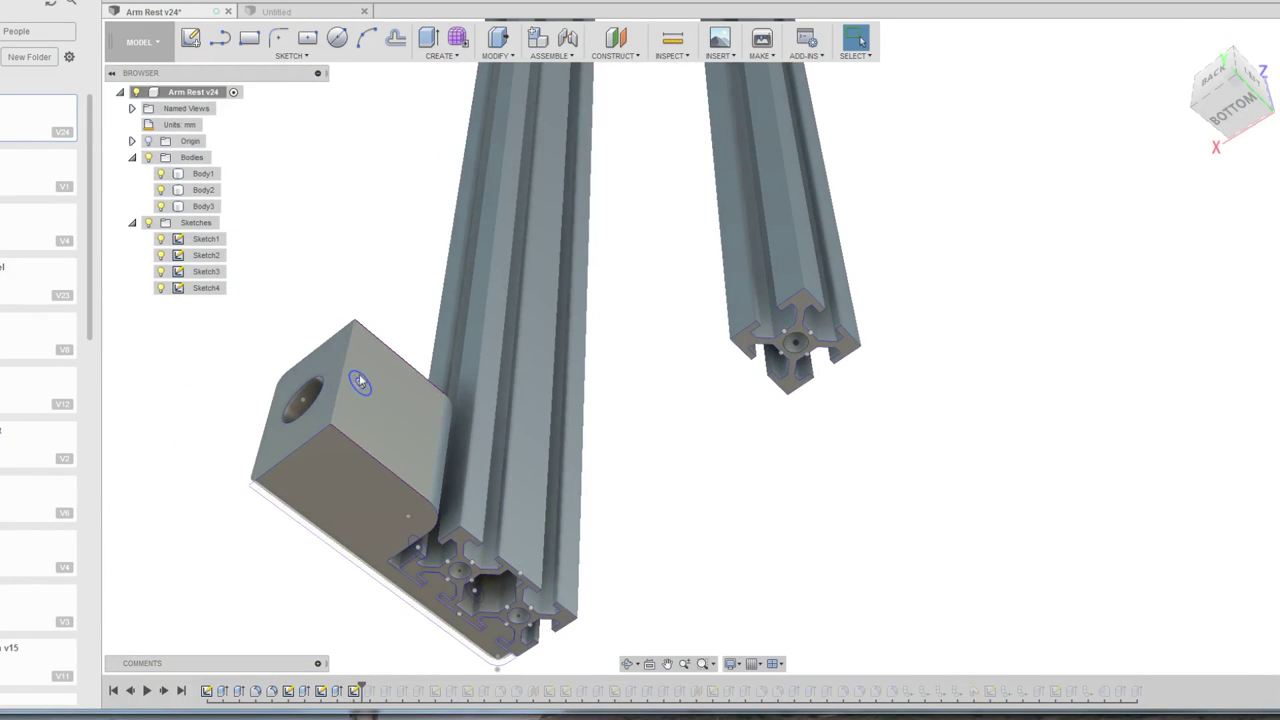
{"action": "left_click", "coordinate": [360, 382]}
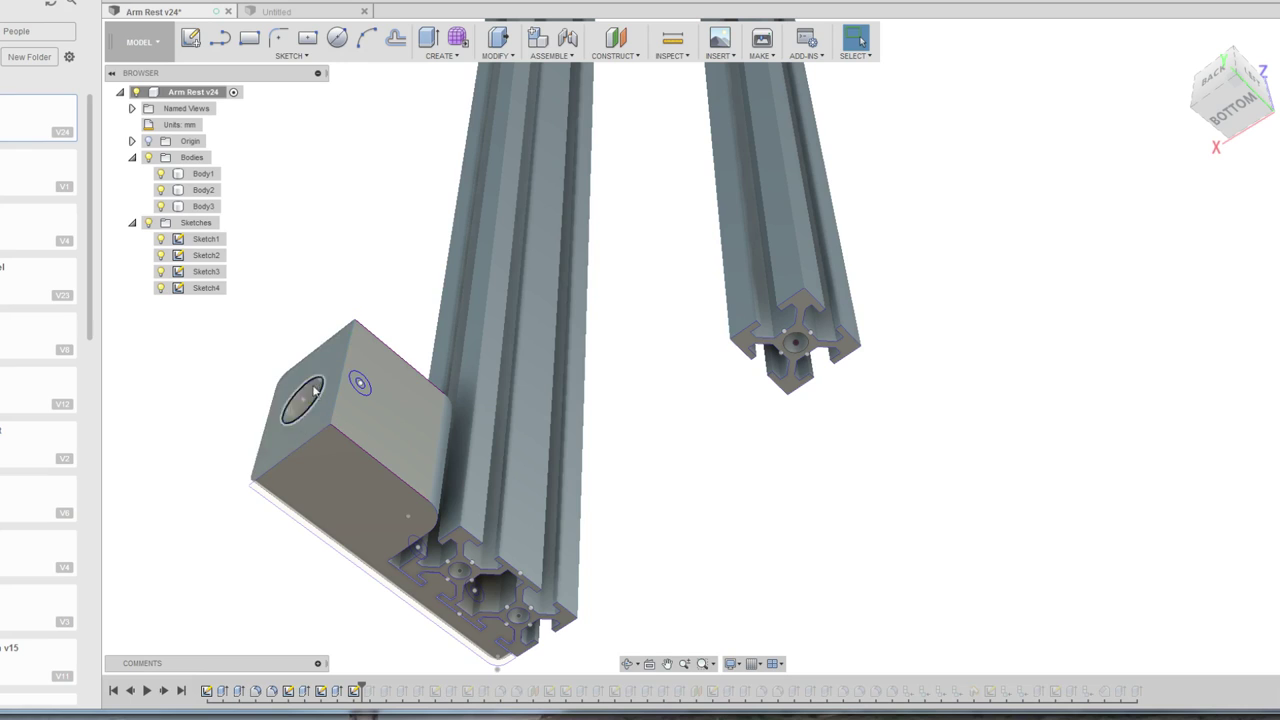
{"action": "left_click", "coordinate": [312, 398]}
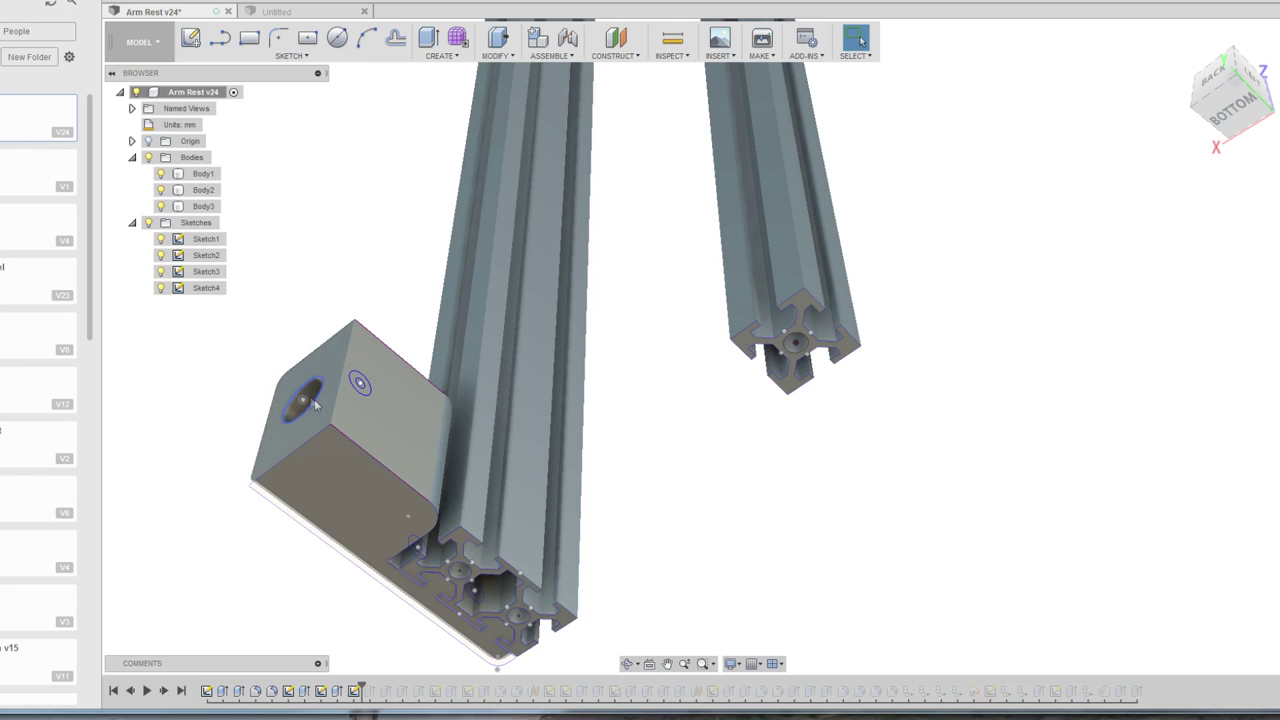
{"action": "left_click_drag", "start_coordinate": [360, 690], "coordinate": [410, 688]}
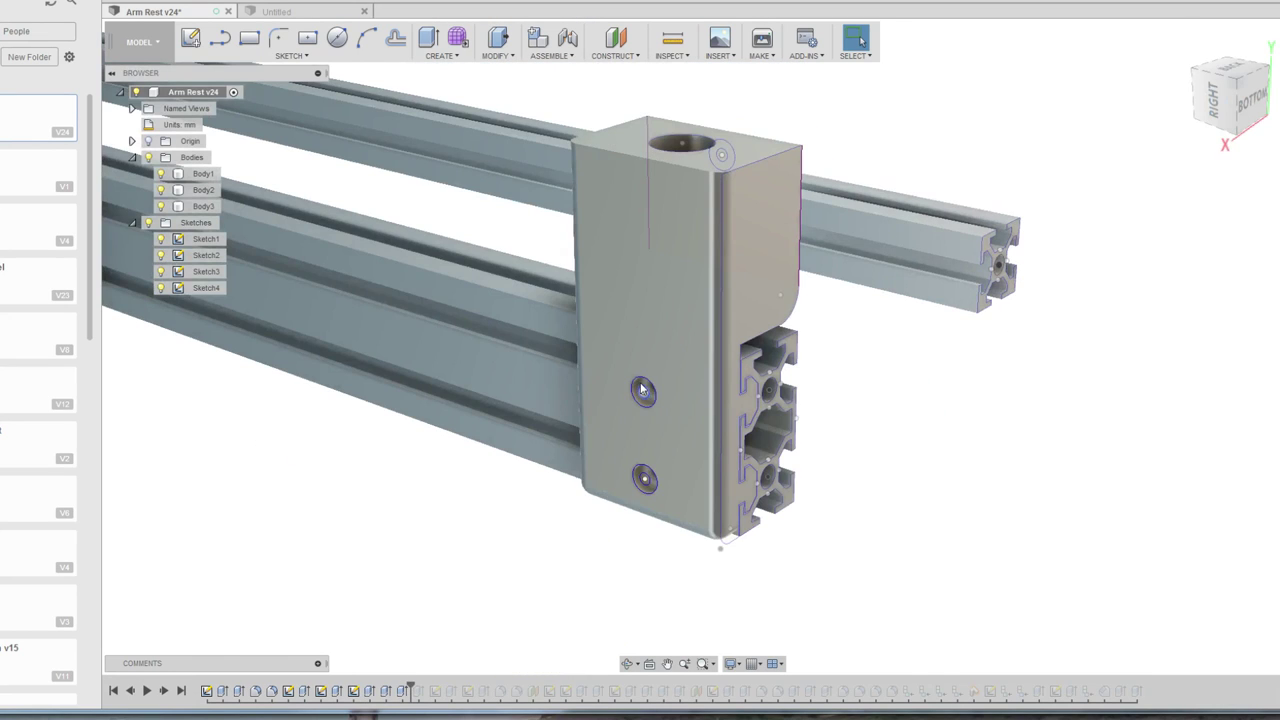
Roll the timeline forward until Body4 extends the bracket upward, then inspect the post.
{"action": "mouse_move", "coordinate": [410, 688]}
{"action": "left_mouse_down"}
{"action": "mouse_move", "coordinate": [428, 688]}
{"action": "mouse_move", "coordinate": [410, 690]}
{"action": "left_mouse_up"}
{"action": "scroll", "coordinate": [813, 262], "scroll_direction": "down", "scroll_amount": 2}
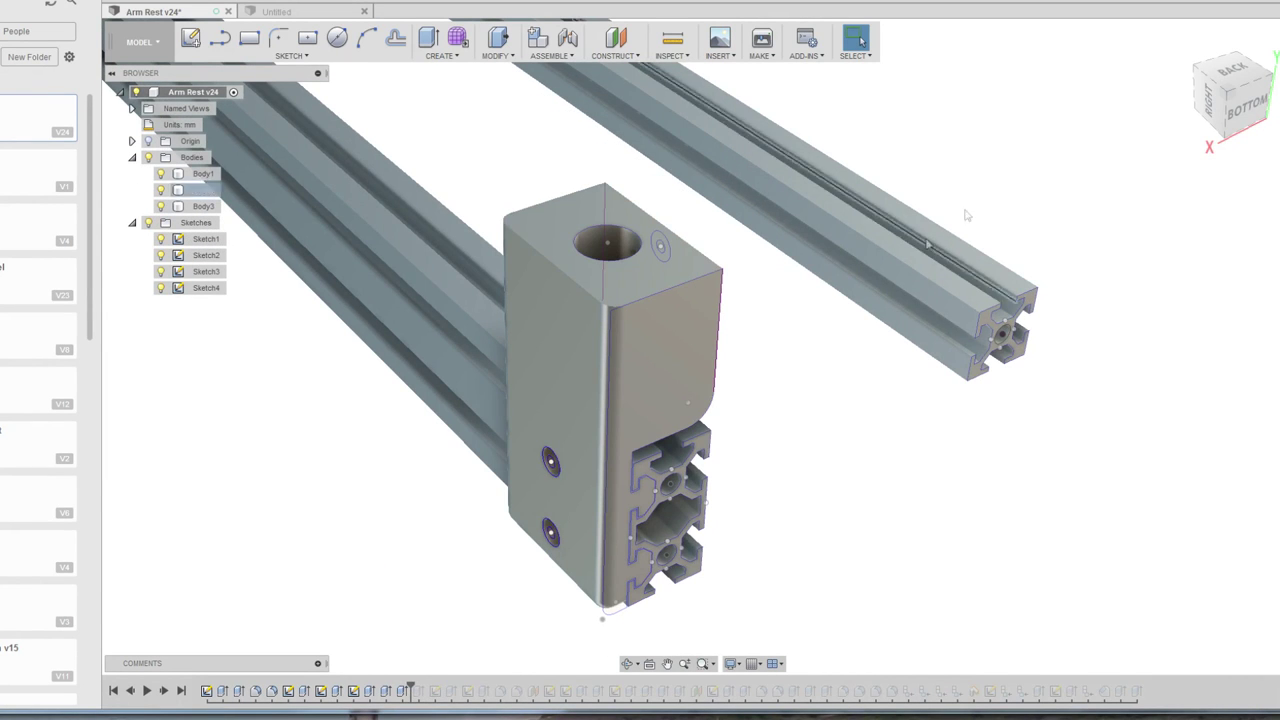
{"action": "scroll", "coordinate": [813, 262], "scroll_direction": "down", "scroll_amount": 3}
{"action": "scroll", "coordinate": [1077, 337], "scroll_direction": "up", "scroll_amount": 3}
{"action": "middle_click_drag", "start_coordinate": [1077, 337], "coordinate": [941, 450]}
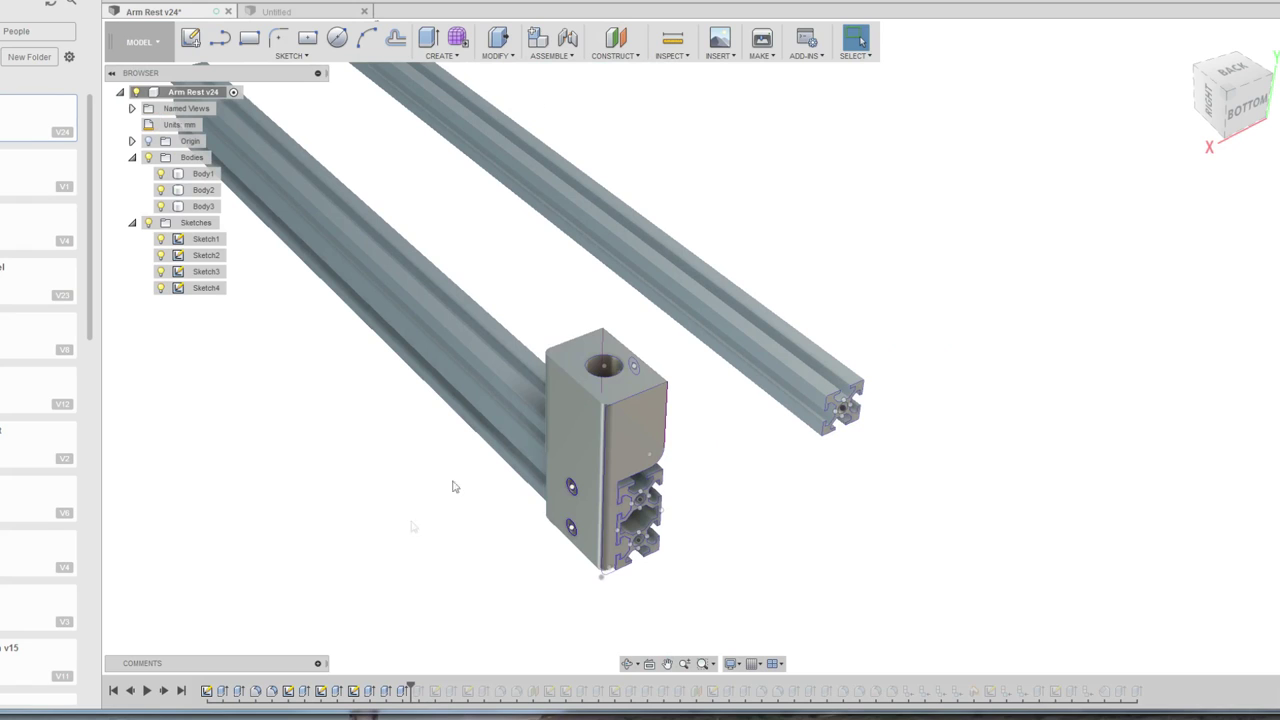
{"action": "left_click_drag", "start_coordinate": [410, 688], "coordinate": [426, 688]}
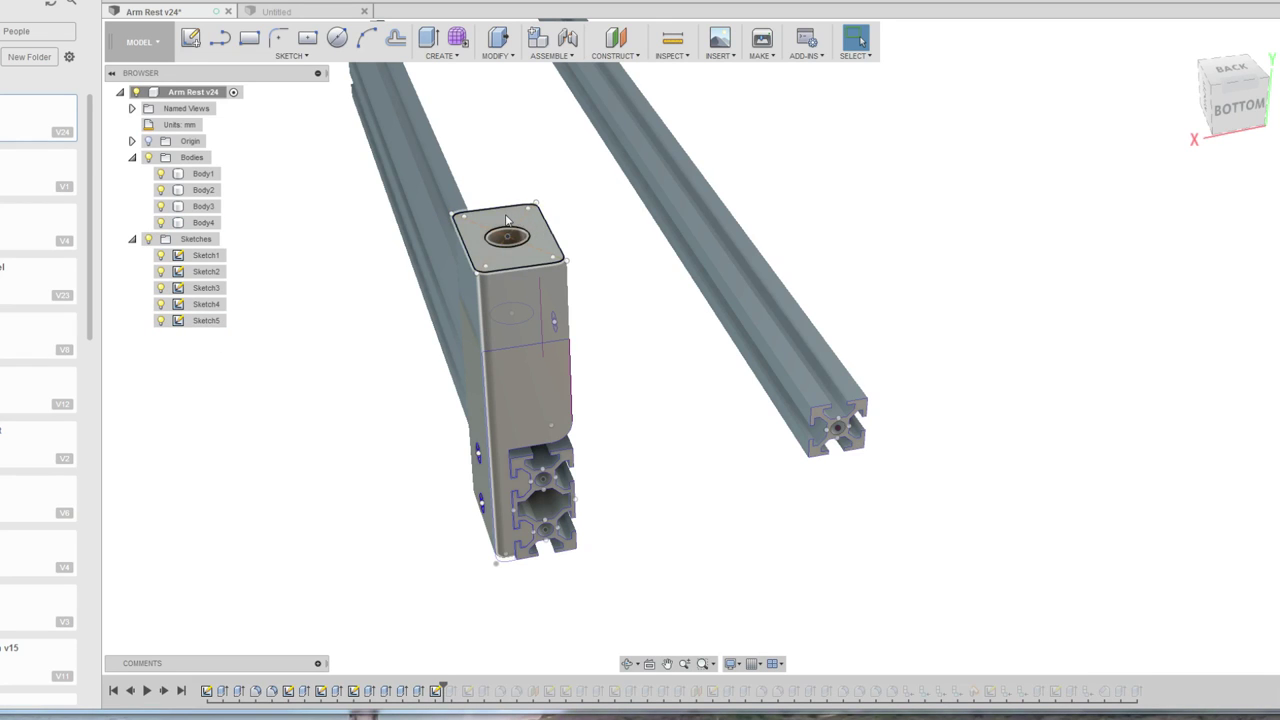
{"action": "scroll", "coordinate": [534, 268], "scroll_direction": "up", "scroll_amount": 5}
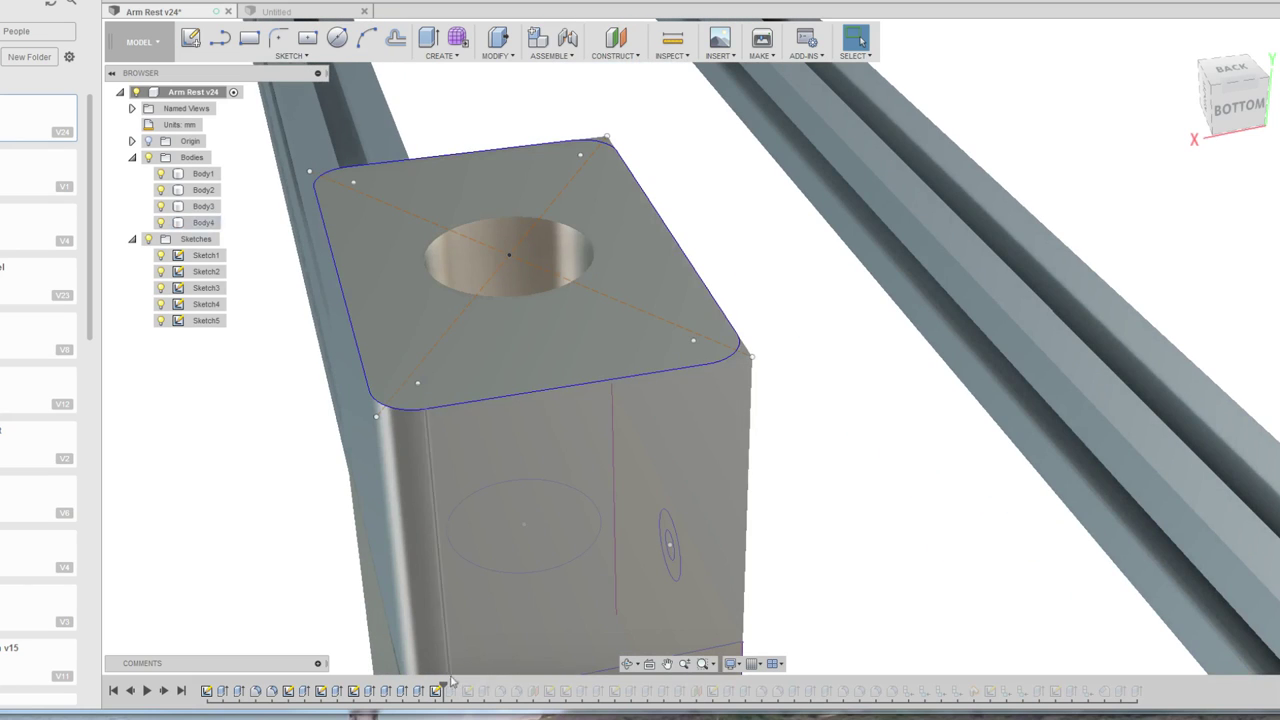
{"action": "scroll", "coordinate": [651, 520], "scroll_direction": "down", "scroll_amount": 5}
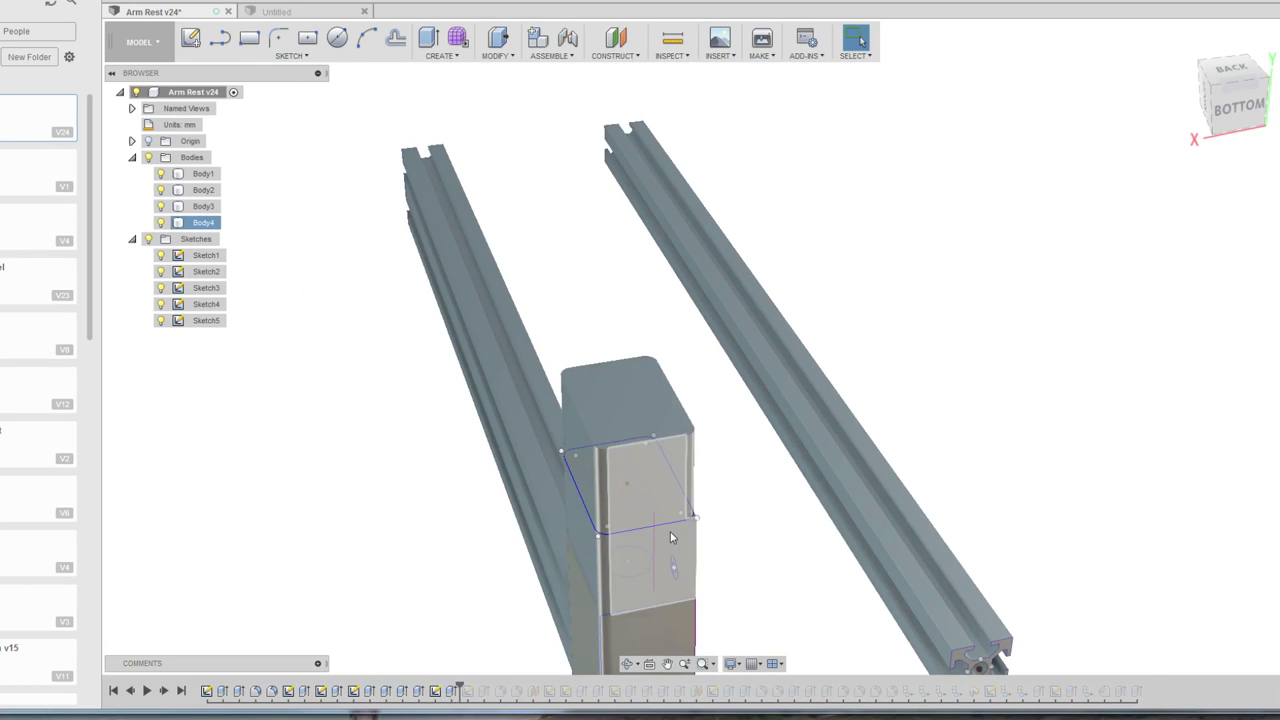
{"action": "mouse_move", "coordinate": [703, 346]}
{"action": "middle_mouse_down", "text": "shift"}
{"action": "mouse_move", "coordinate": [740, 350]}
{"action": "mouse_move", "coordinate": [410, 454]}
{"action": "mouse_move", "coordinate": [430, 390]}
{"action": "middle_mouse_up", "text": "shift"}
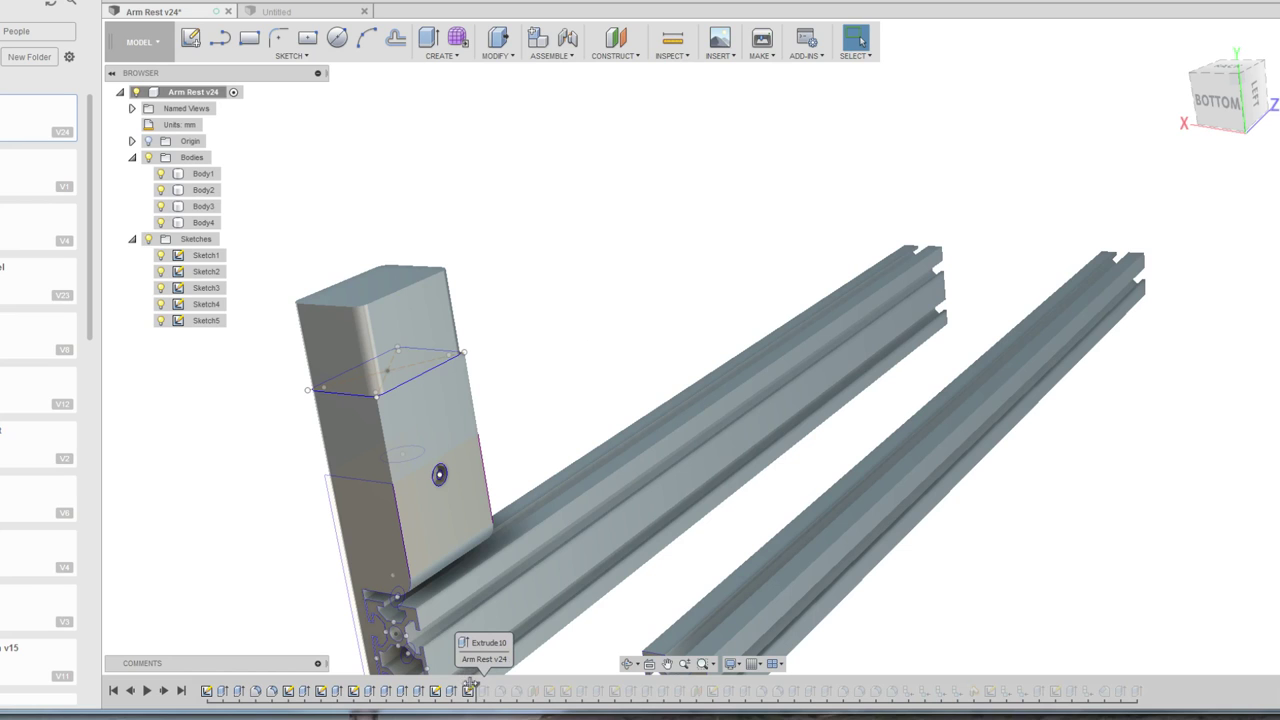
Show the Sketch6 arc on the post top and select its corner profiles.
{"action": "left_click_drag", "start_coordinate": [477, 688], "coordinate": [487, 688]}
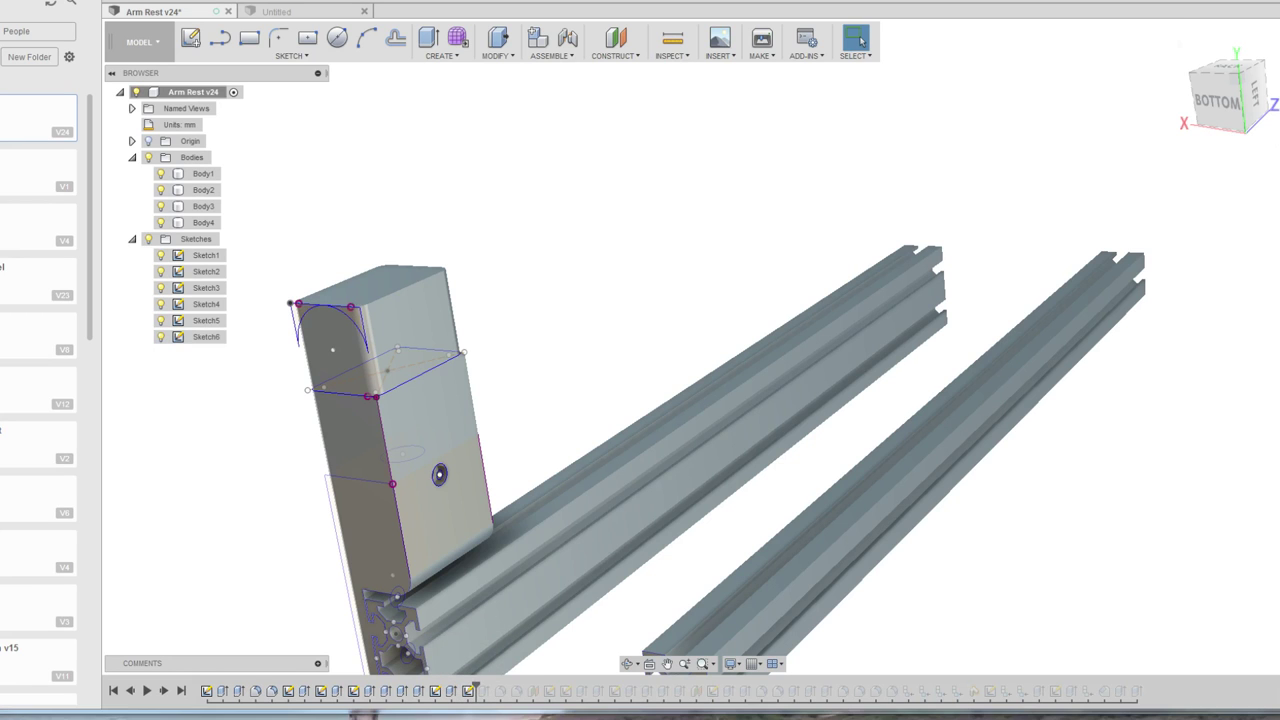
{"action": "middle_click_drag", "start_coordinate": [700, 346], "coordinate": [467, 423], "text": "shift"}
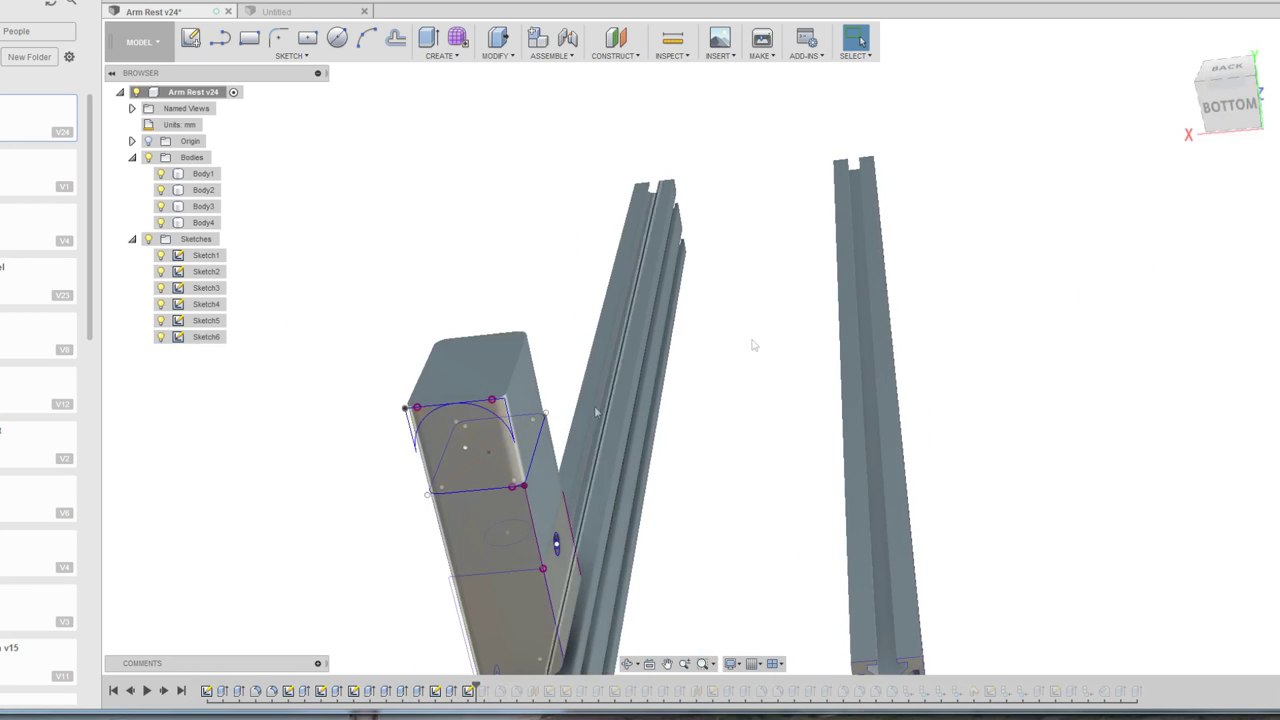
{"action": "left_click", "coordinate": [467, 423]}
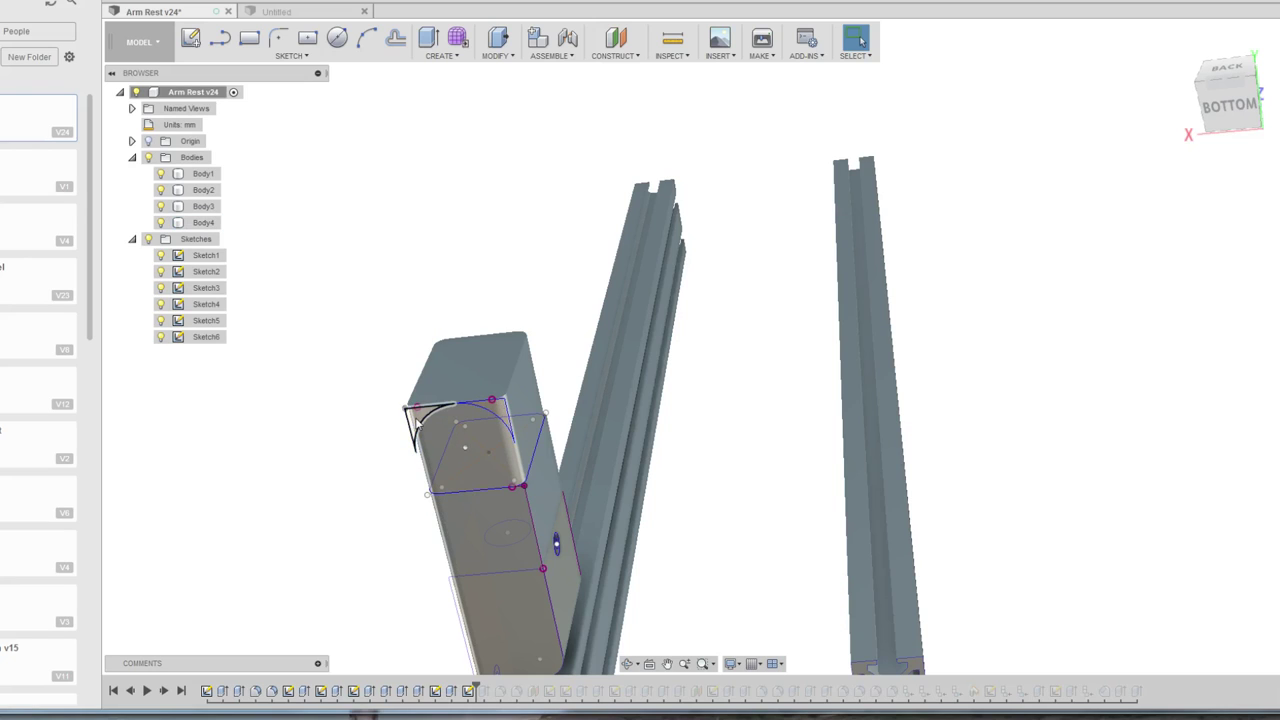
{"action": "left_click", "coordinate": [418, 418]}
{"action": "left_click", "coordinate": [505, 416]}
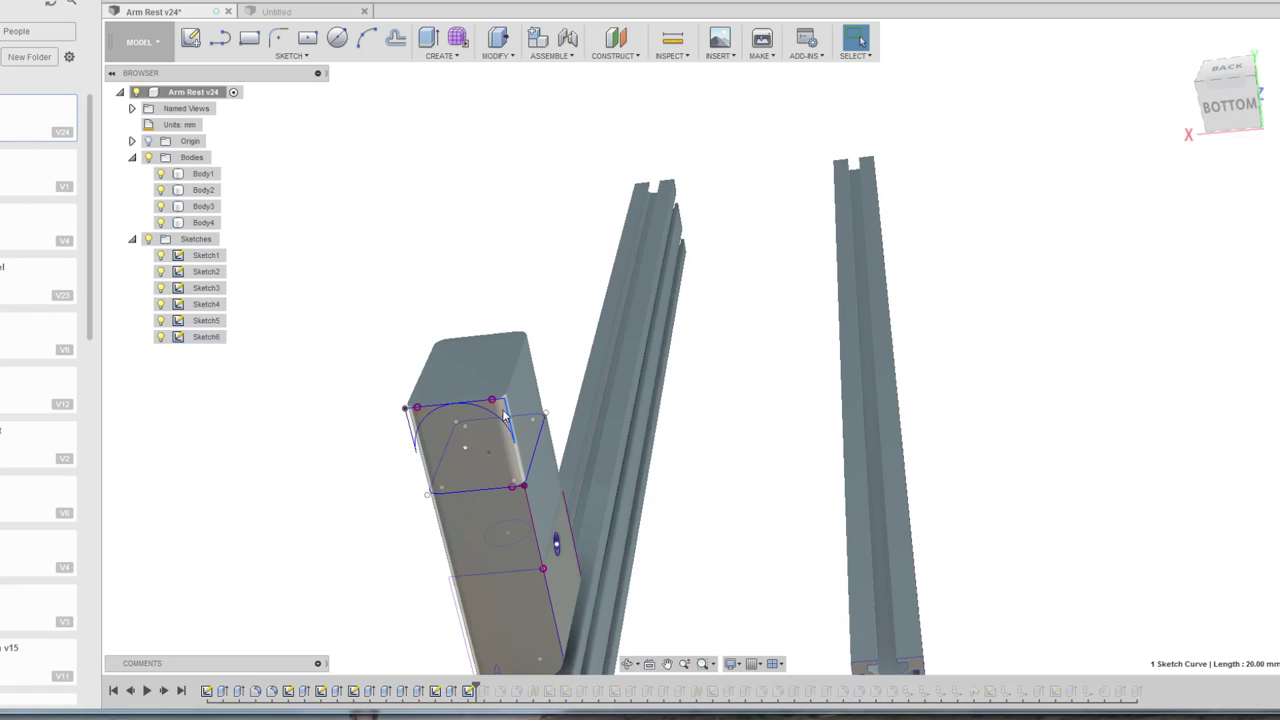
{"action": "left_click", "coordinate": [500, 412]}
{"action": "right_click", "coordinate": [500, 412]}
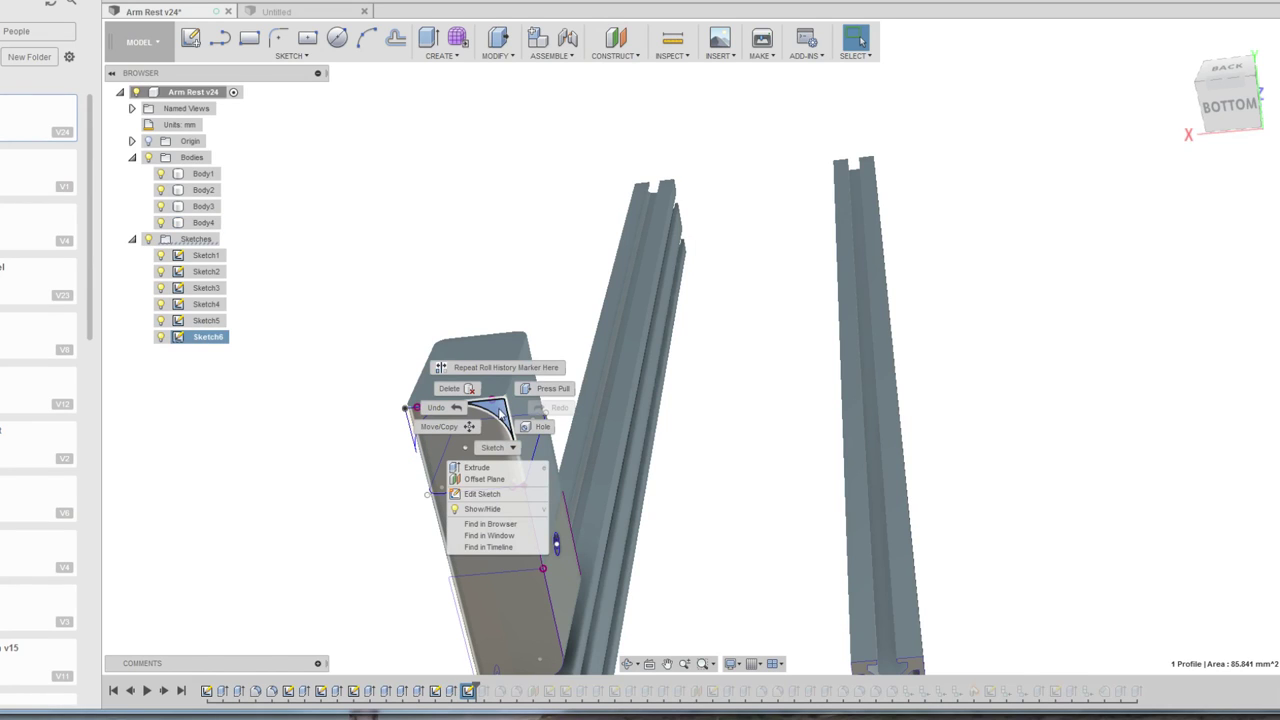
{"action": "left_click", "coordinate": [531, 337]}
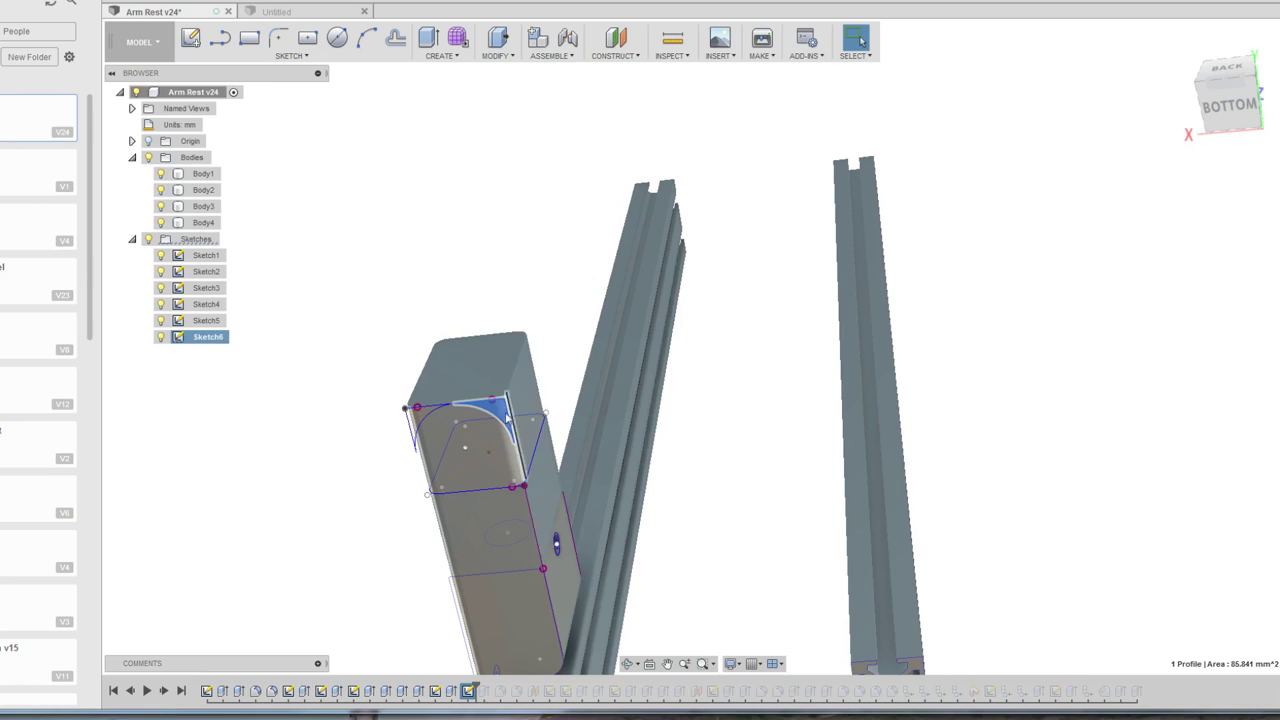
Advance past the rounding feature and inspect the post's curved top end.
{"action": "left_click_drag", "start_coordinate": [470, 689], "coordinate": [490, 689]}
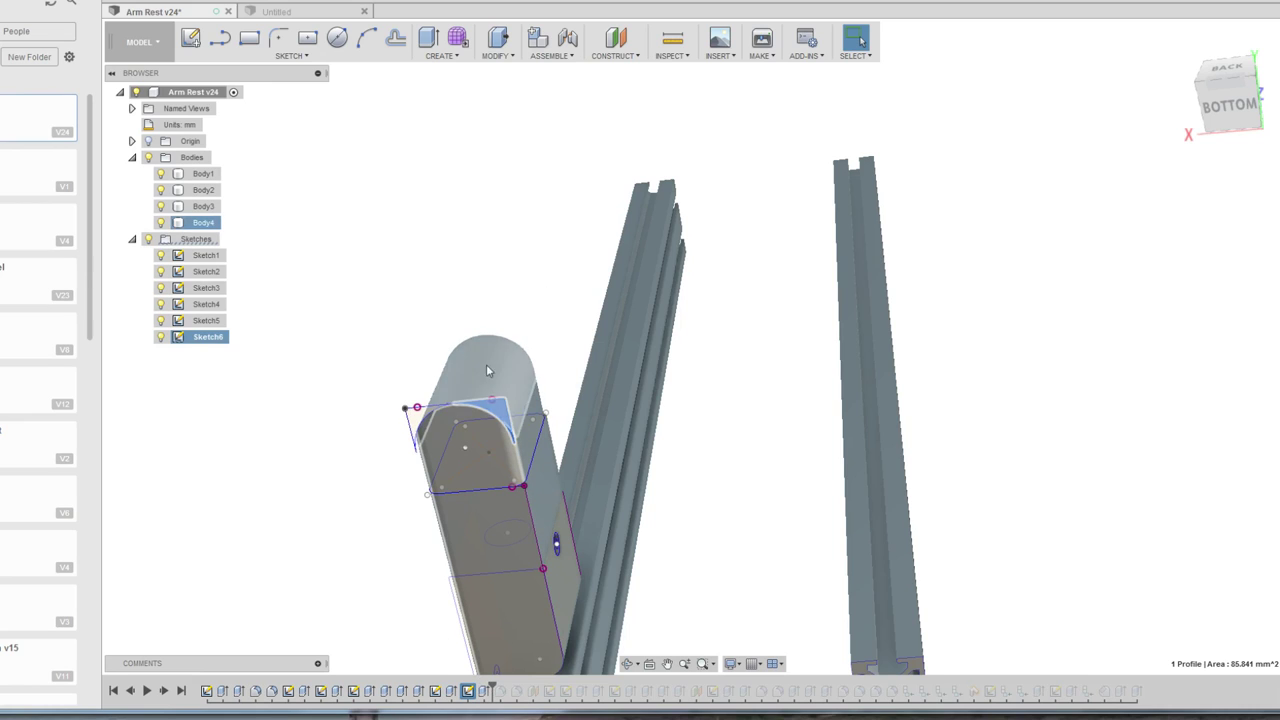
{"action": "left_click", "coordinate": [542, 254]}
{"action": "mouse_move", "coordinate": [542, 254]}
{"action": "middle_mouse_down", "text": "shift"}
{"action": "mouse_move", "coordinate": [703, 346]}
{"action": "mouse_move", "coordinate": [760, 300]}
{"action": "middle_mouse_up", "text": "shift"}
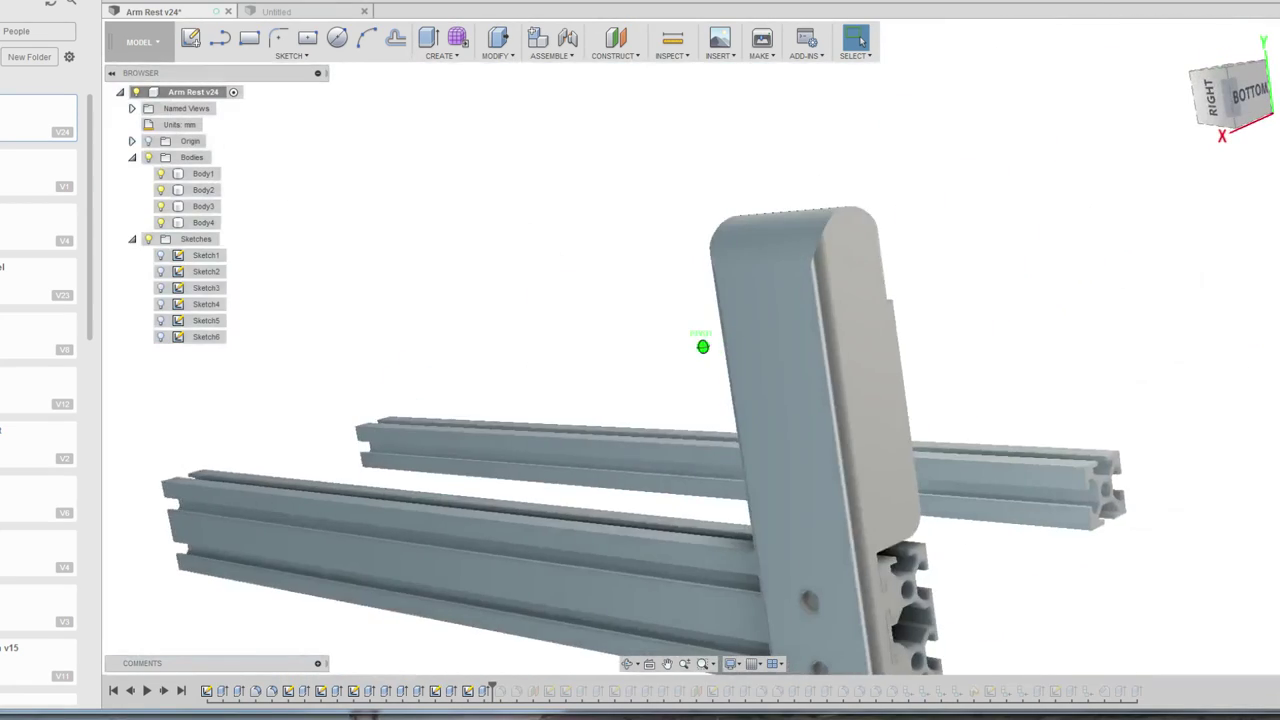
{"action": "middle_click_drag", "start_coordinate": [703, 346], "coordinate": [575, 382], "text": "shift"}
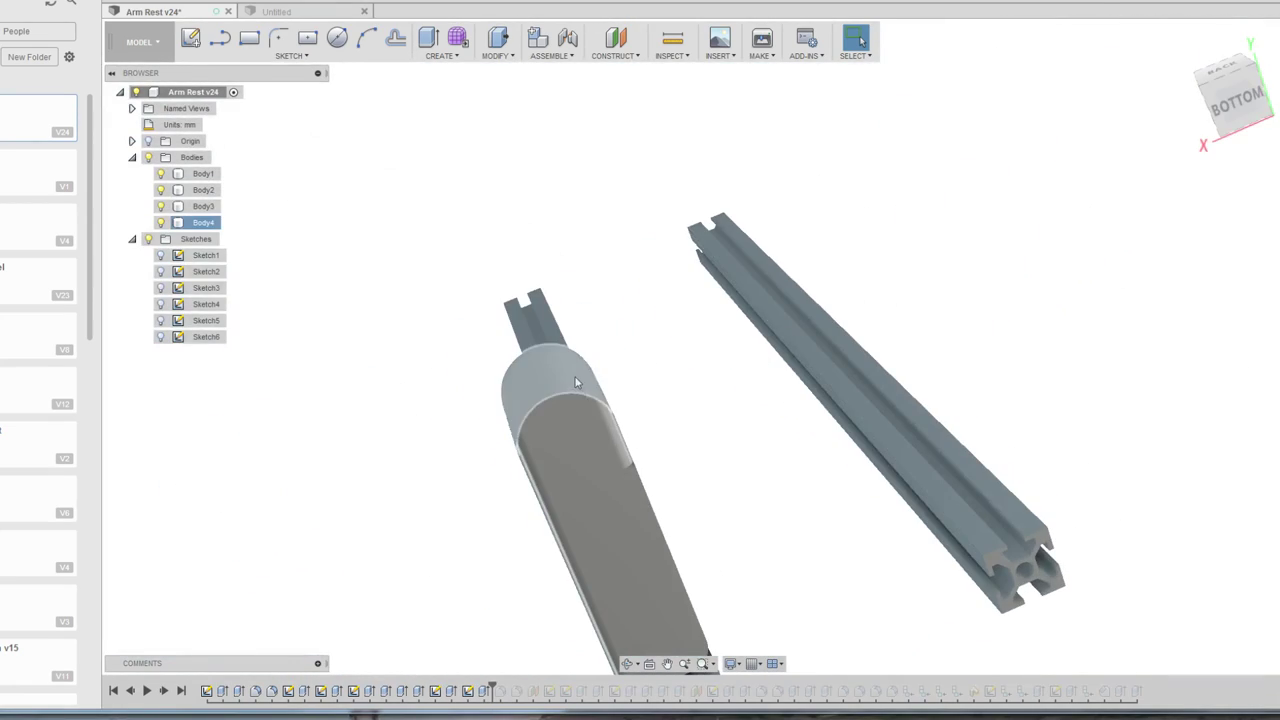
{"action": "key", "text": "Escape"}
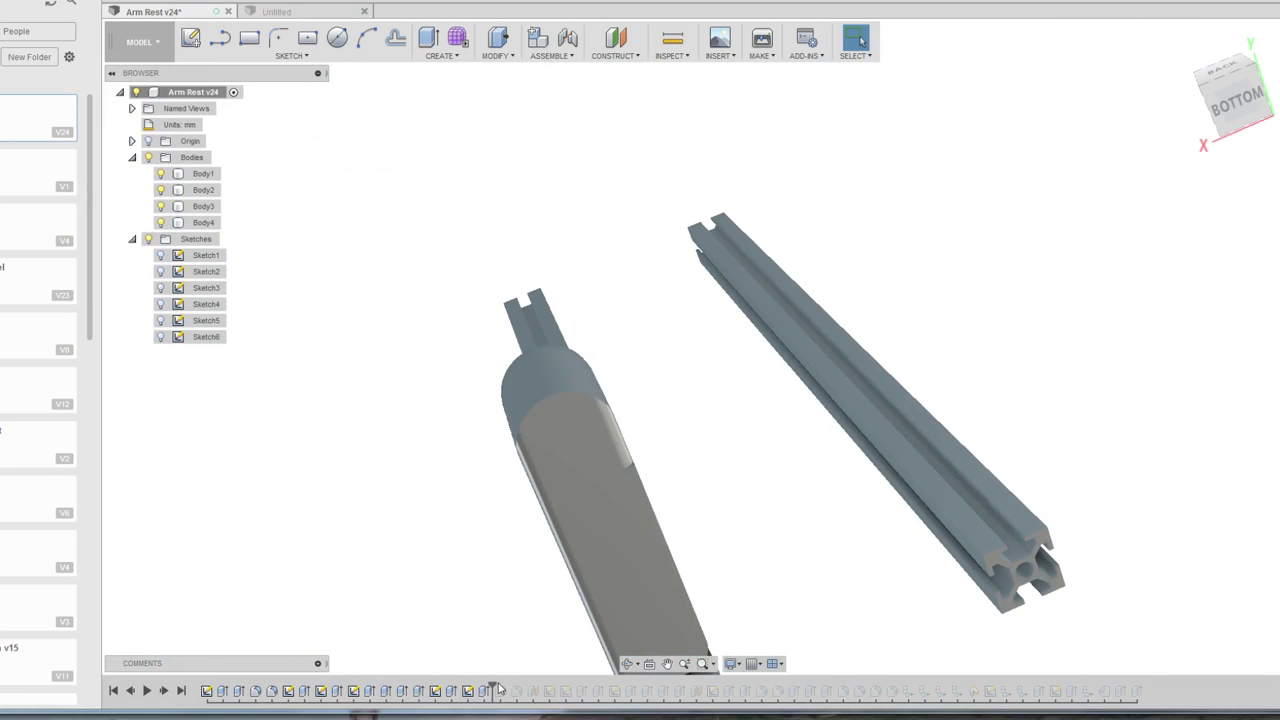
Advance the timeline past the end cap and post feature to construction plane Plane1.
{"action": "left_click_drag", "start_coordinate": [491, 683], "coordinate": [505, 683]}
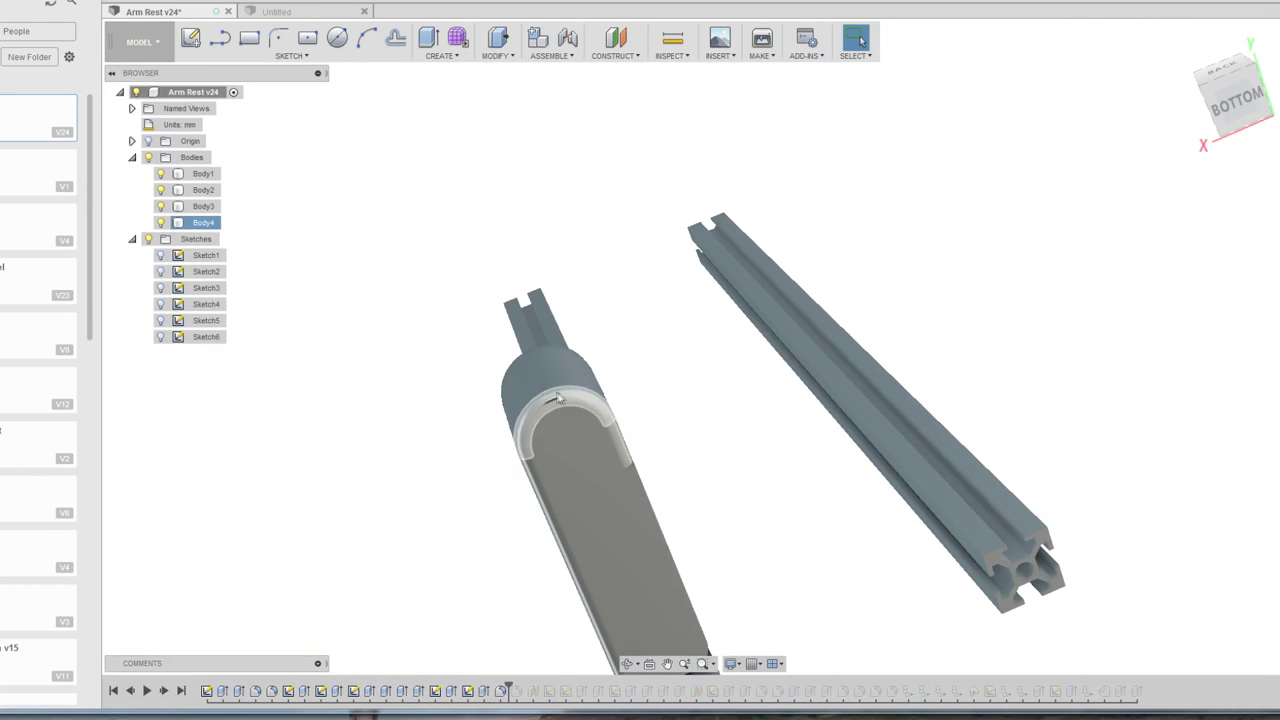
{"action": "mouse_move", "coordinate": [1232, 100]}
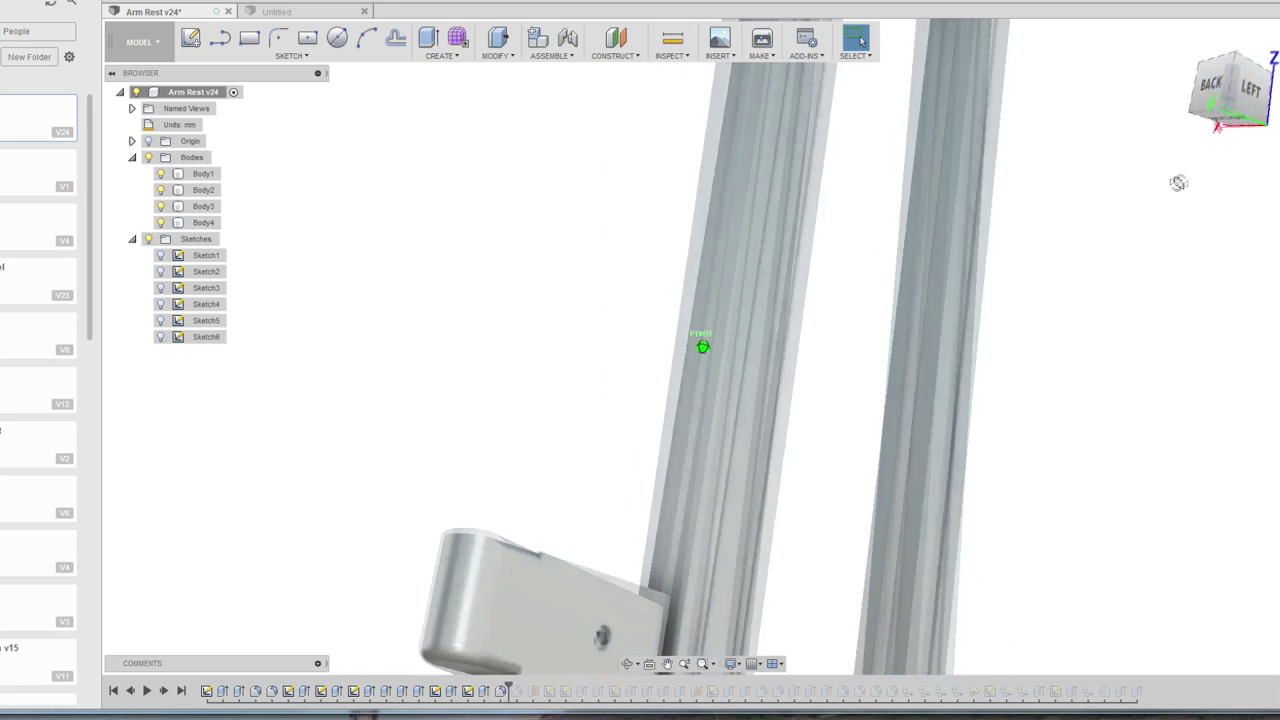
{"action": "middle_click_drag", "start_coordinate": [1257, 122], "coordinate": [490, 678], "text": "shift"}
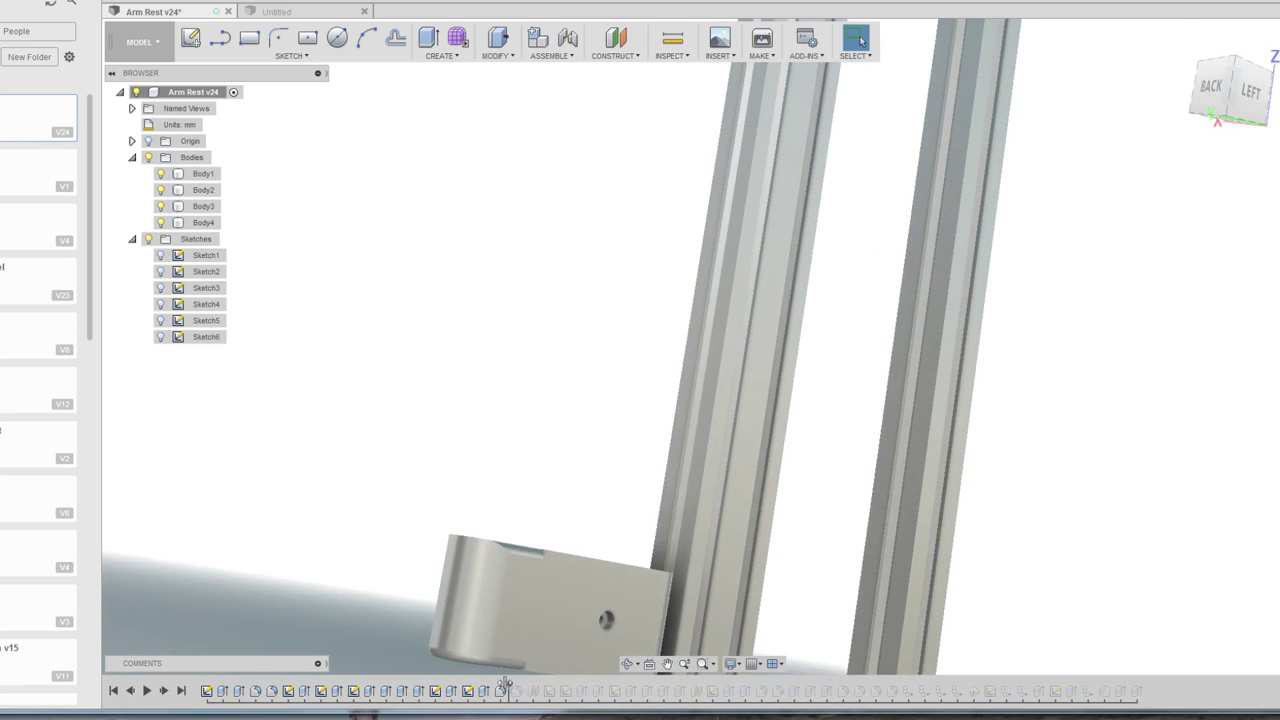
{"action": "left_click_drag", "start_coordinate": [505, 686], "coordinate": [520, 688]}
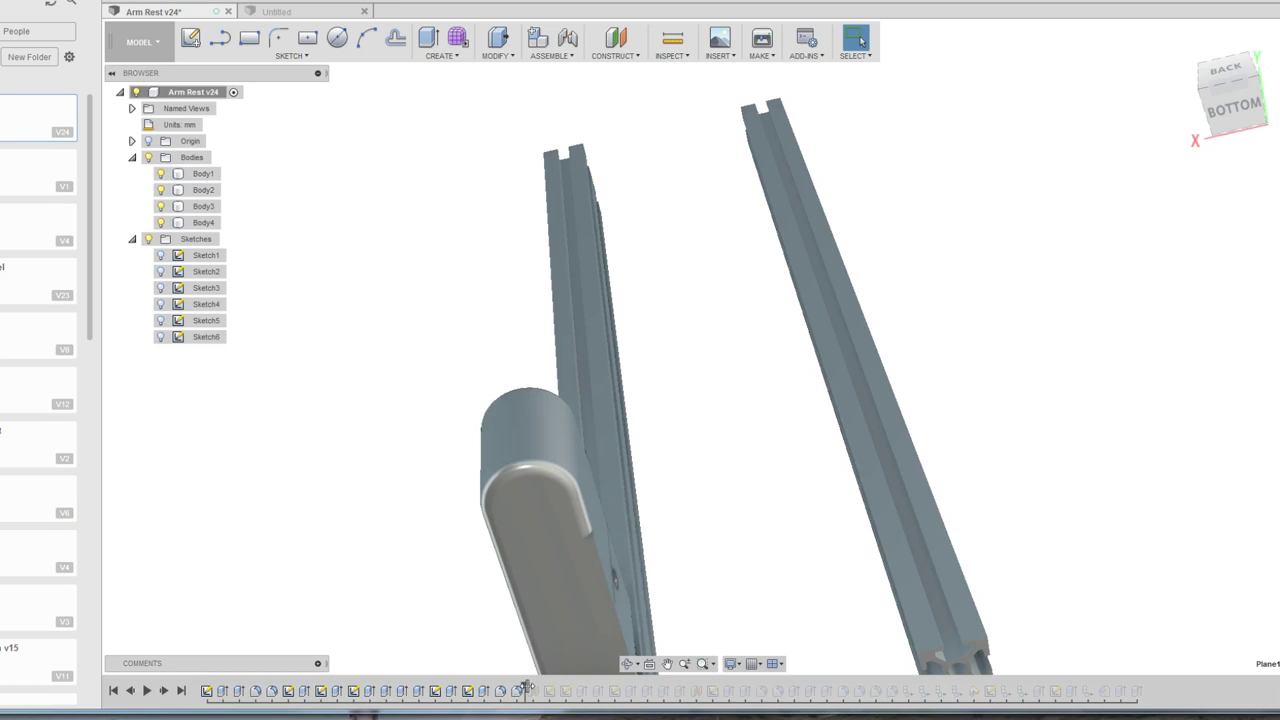
{"action": "left_click_drag", "start_coordinate": [533, 690], "coordinate": [545, 690]}
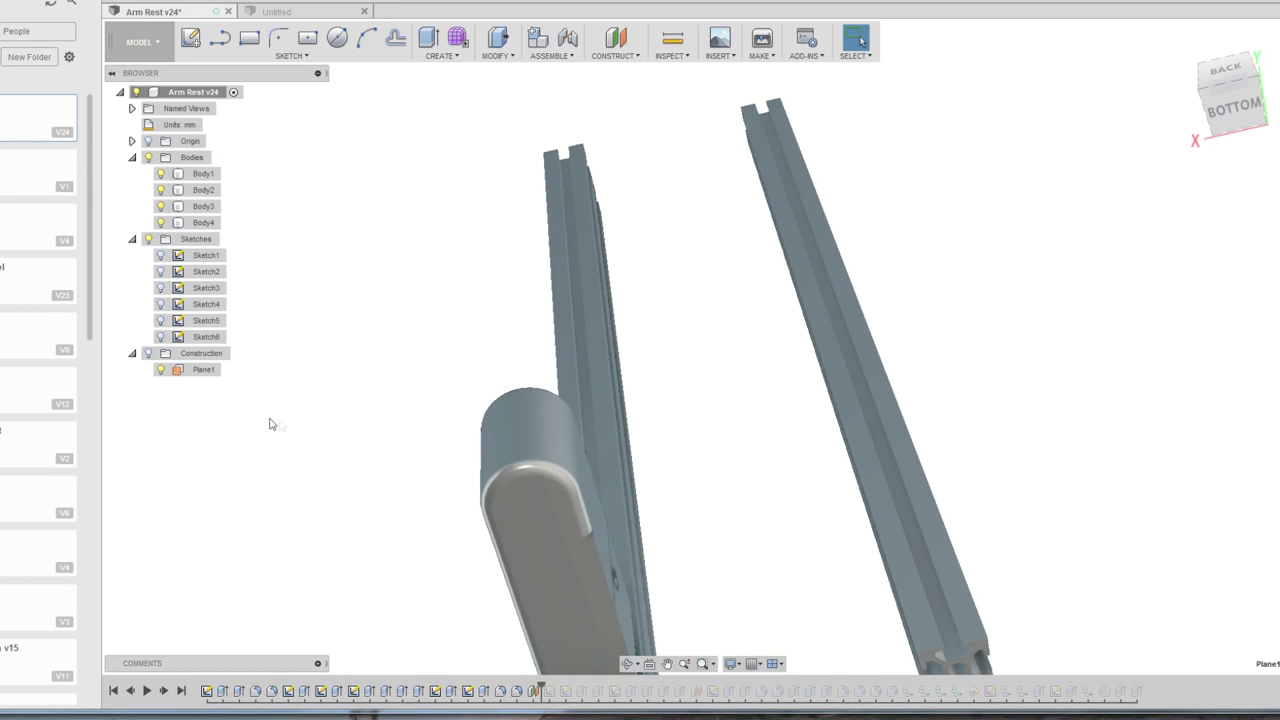
Show construction plane Plane1 and roll history through Sketch7 and Sketch8 to split off the rounded post.
{"action": "left_click", "coordinate": [147, 355]}
{"action": "left_click", "coordinate": [204, 369]}
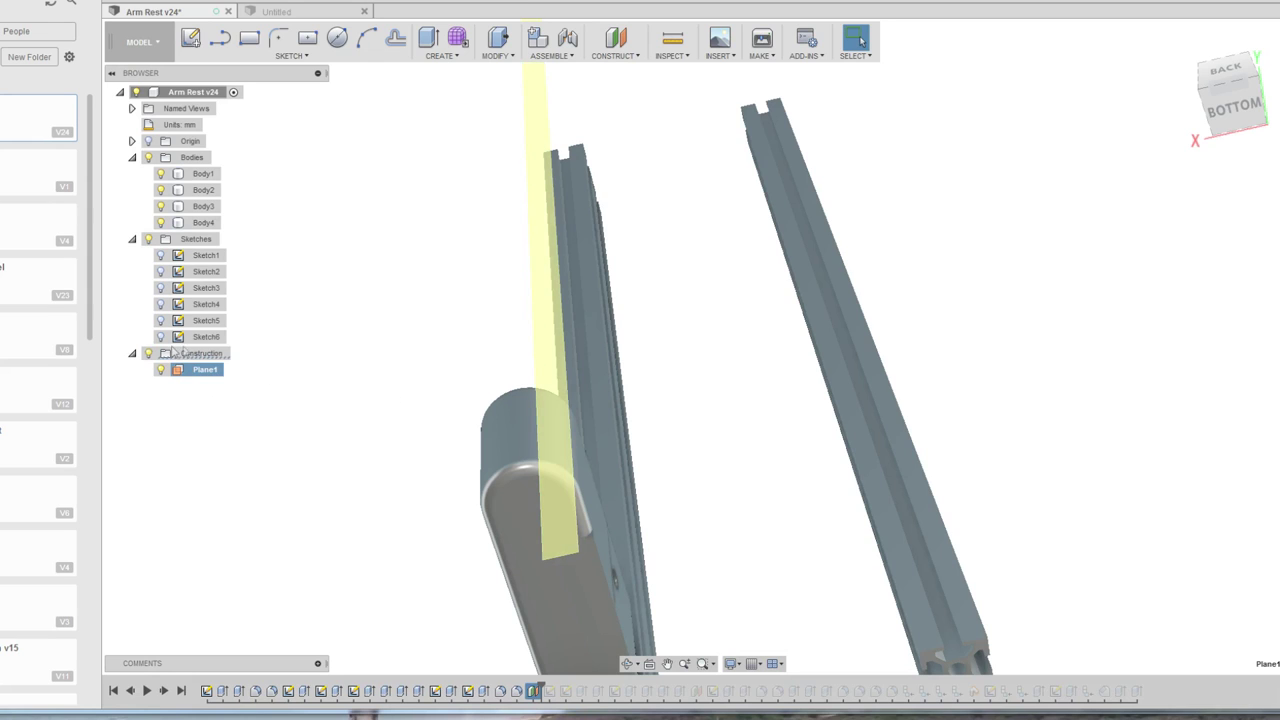
{"action": "left_click_drag", "start_coordinate": [533, 690], "coordinate": [557, 690]}
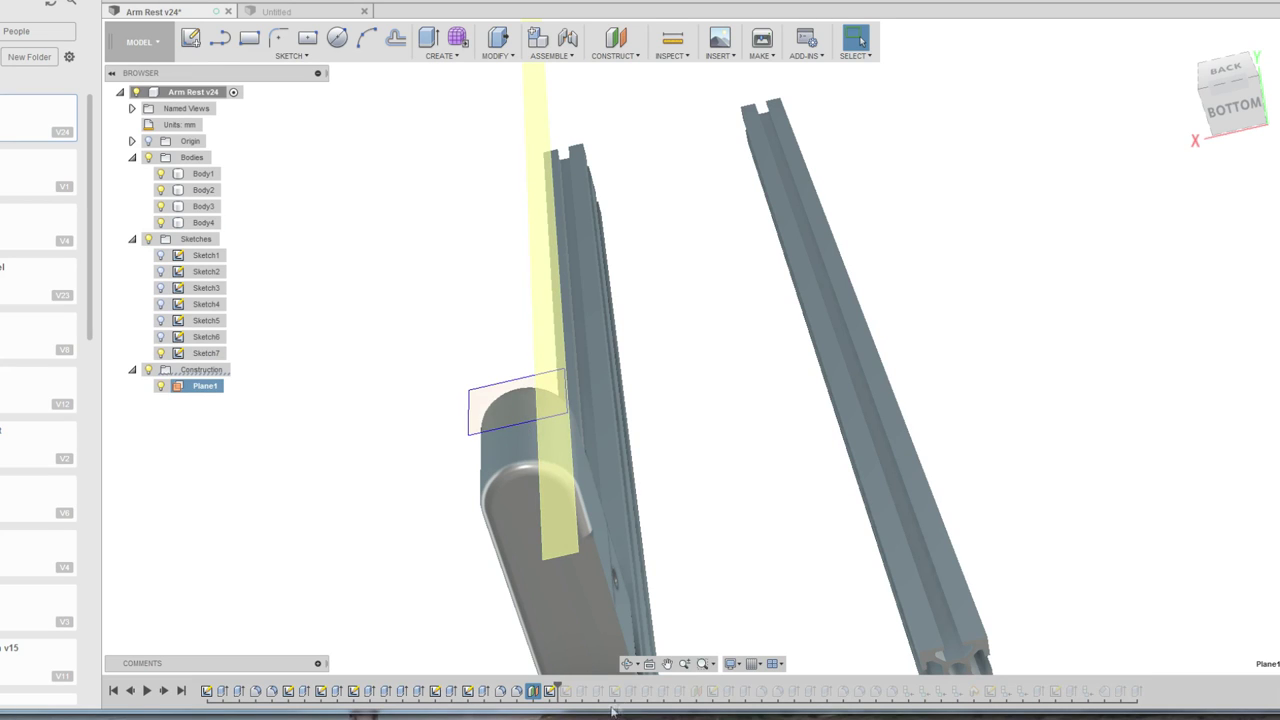
{"action": "left_click_drag", "start_coordinate": [558, 682], "coordinate": [590, 689]}
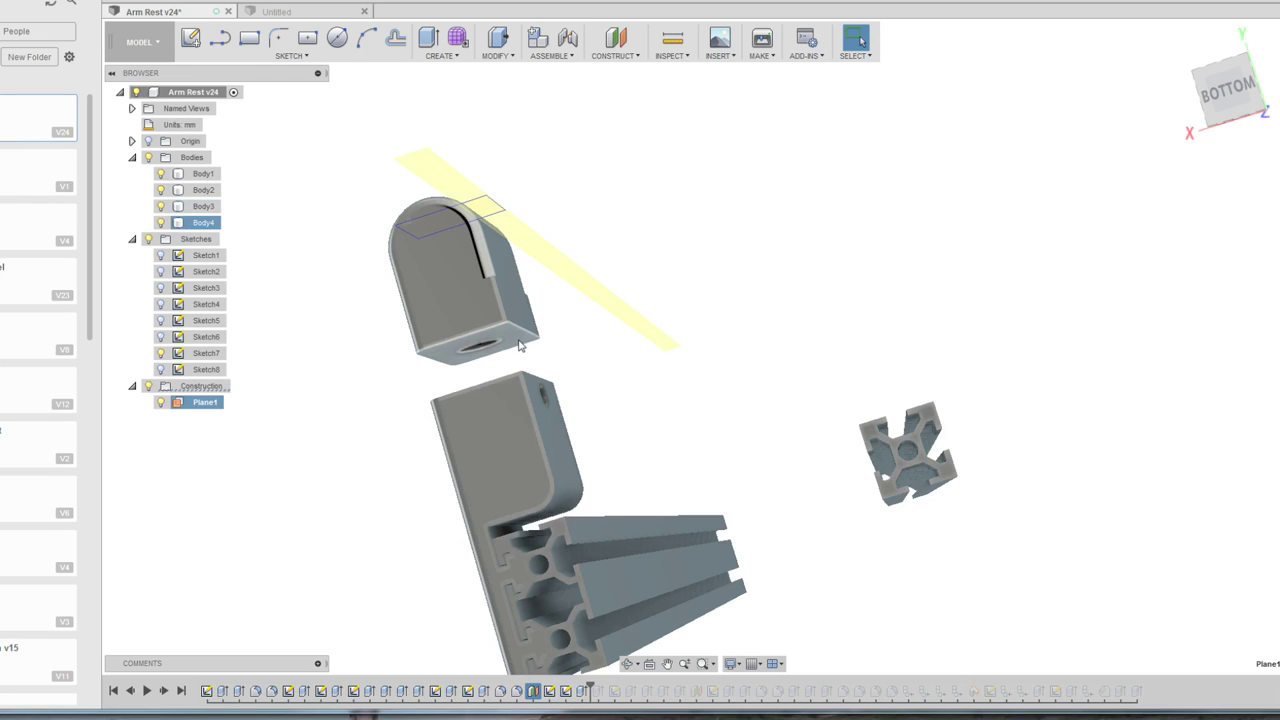
Roll history forward to add the connecting pin and Sketch9's small circle on the rounded post.
{"action": "left_click", "coordinate": [515, 340]}
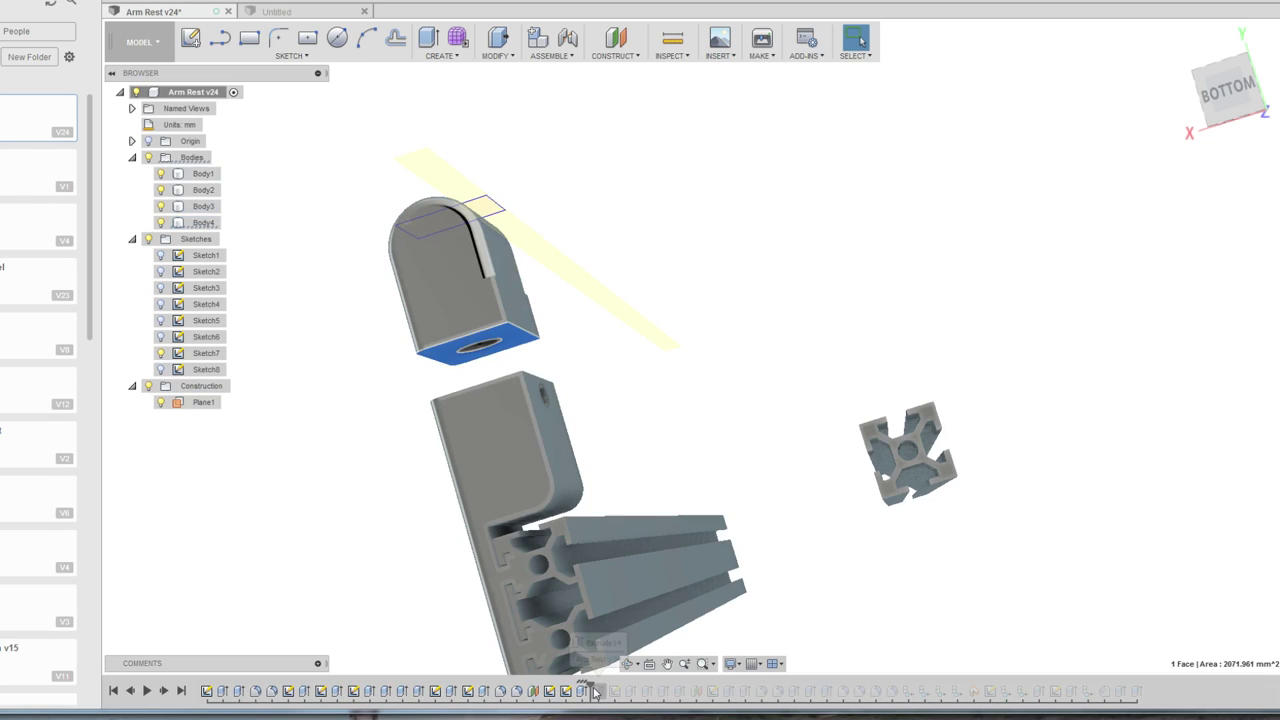
{"action": "left_click_drag", "start_coordinate": [588, 683], "coordinate": [606, 683]}
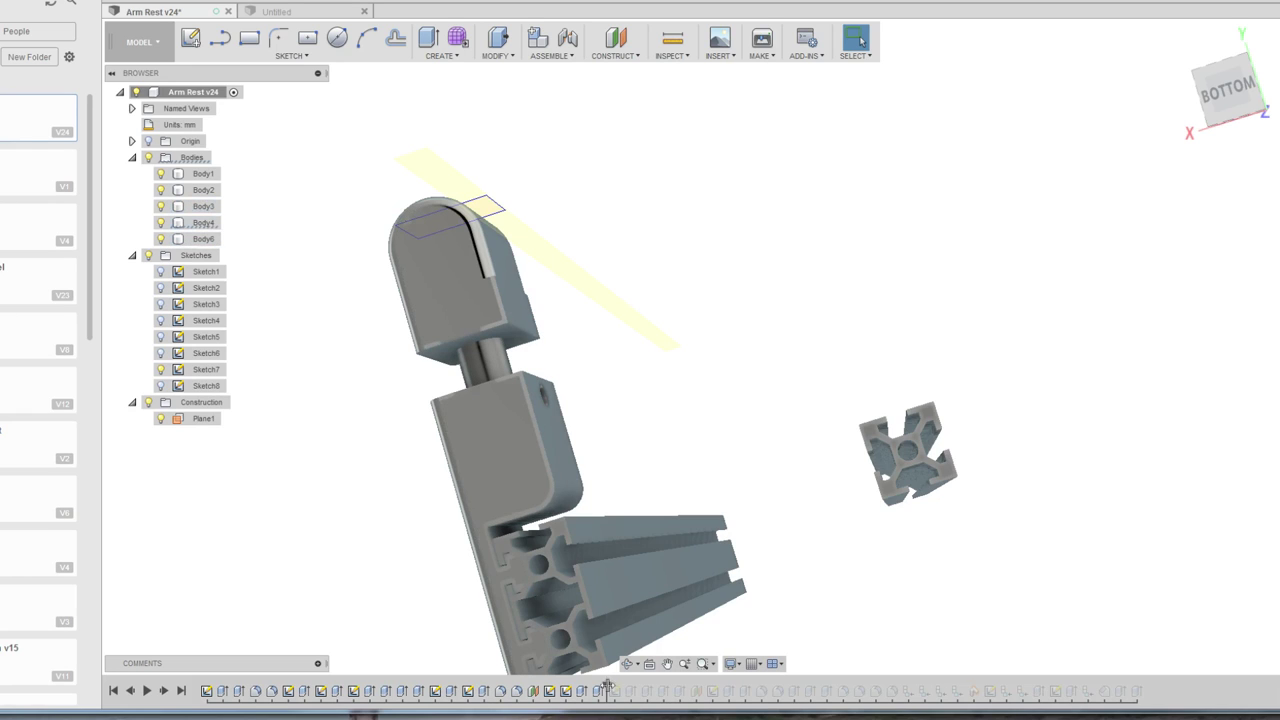
{"action": "left_click_drag", "start_coordinate": [607, 687], "coordinate": [622, 687]}
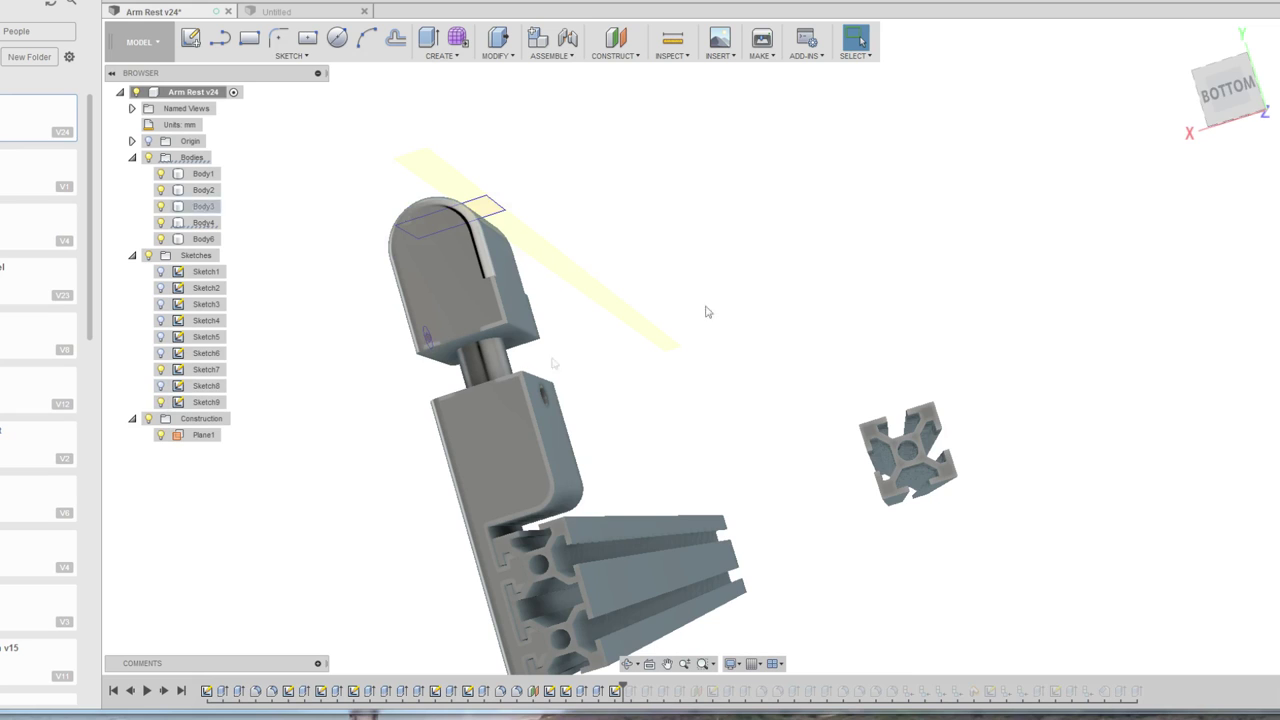
{"action": "left_click", "coordinate": [1243, 88]}
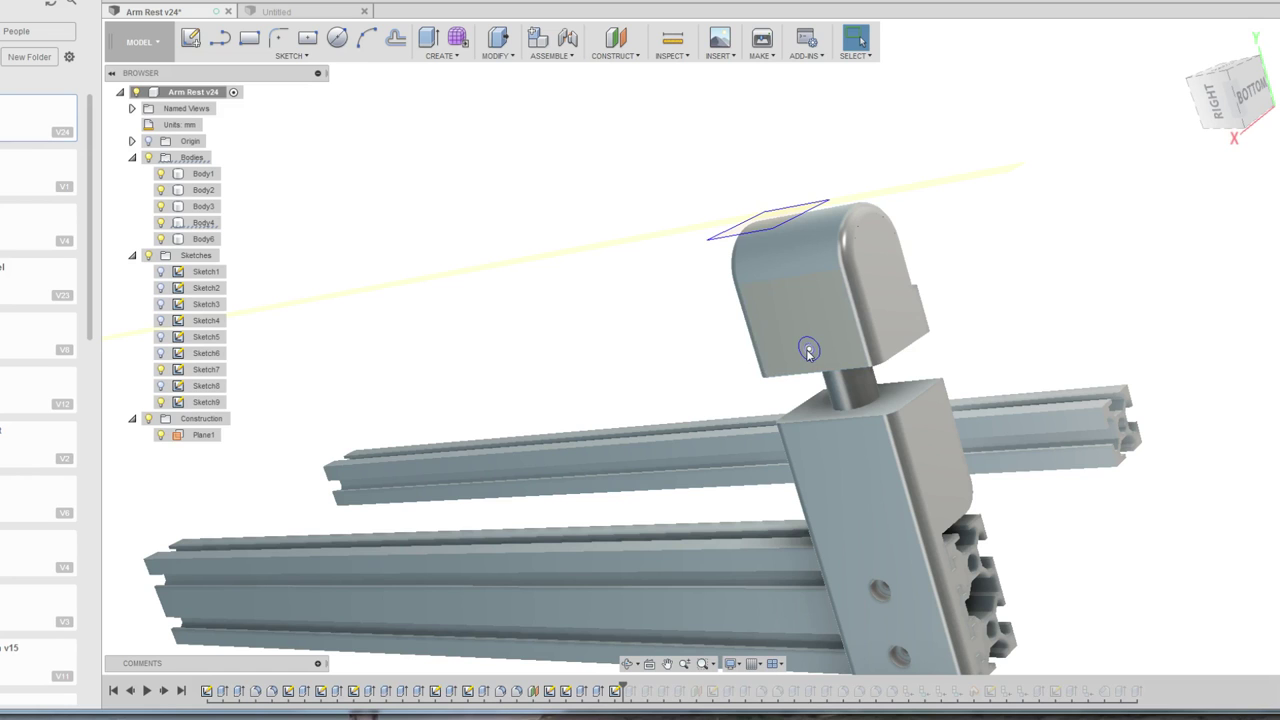
Zoom in on the head and roll history forward to cut Sketch9's circle as a hole.
{"action": "scroll", "coordinate": [813, 352], "scroll_direction": "up", "scroll_amount": 1}
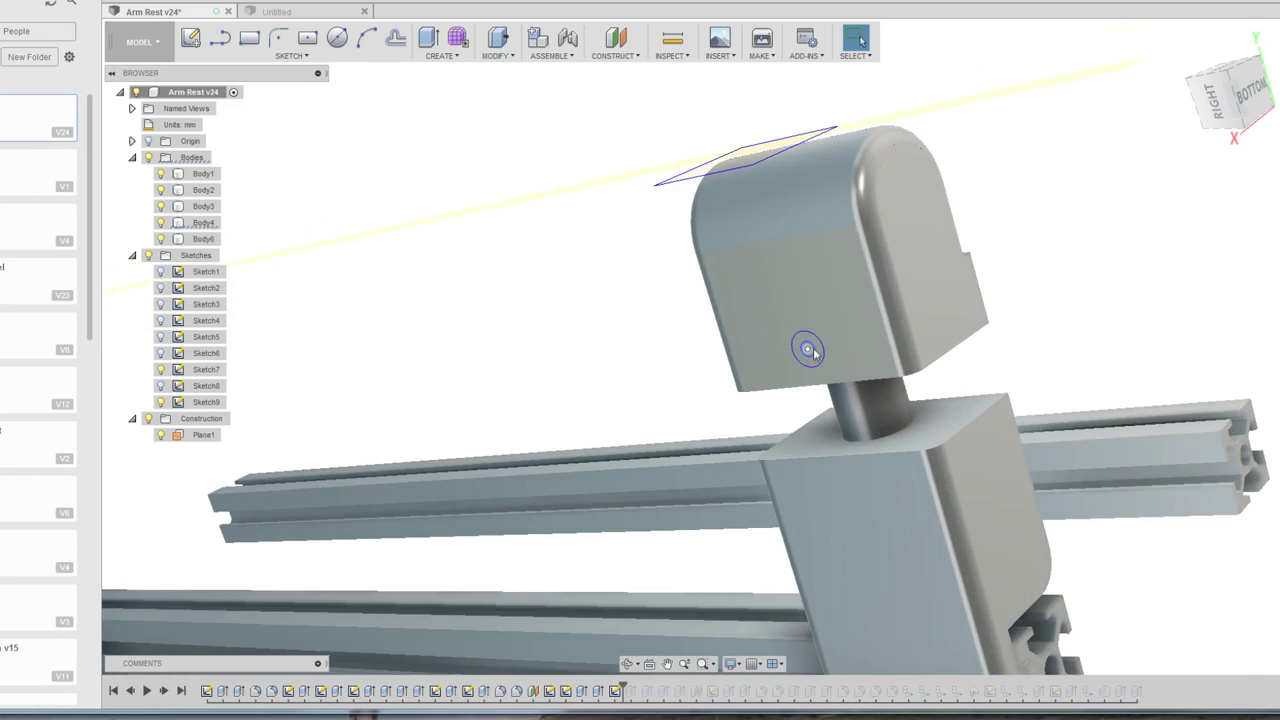
{"action": "scroll", "coordinate": [812, 352], "scroll_direction": "up", "scroll_amount": 1}
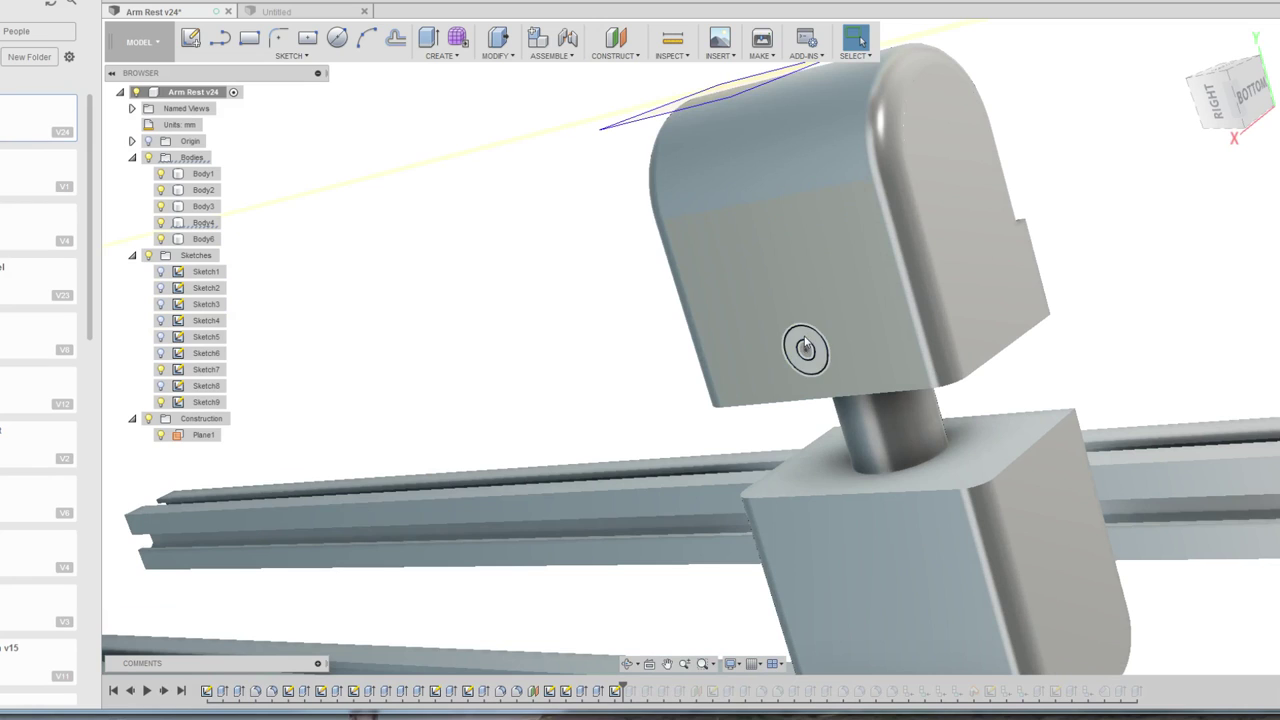
{"action": "left_click", "coordinate": [800, 347]}
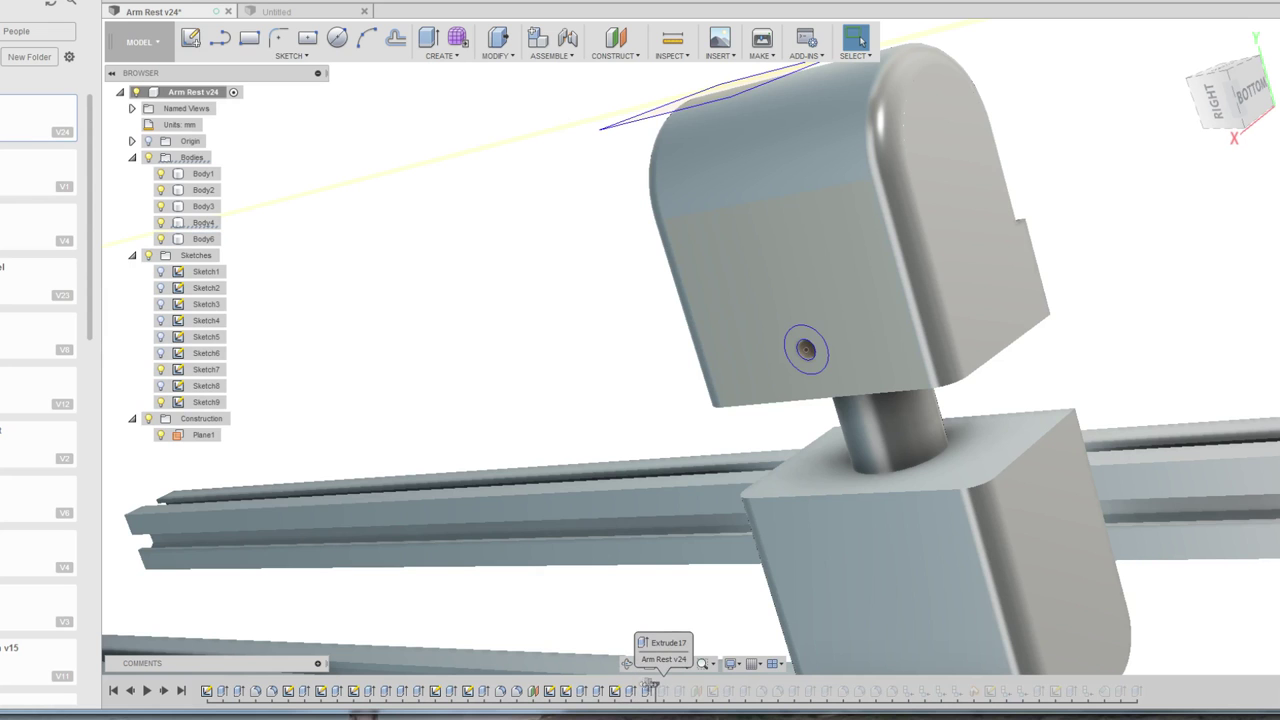
{"action": "left_click_drag", "start_coordinate": [640, 686], "coordinate": [655, 686]}
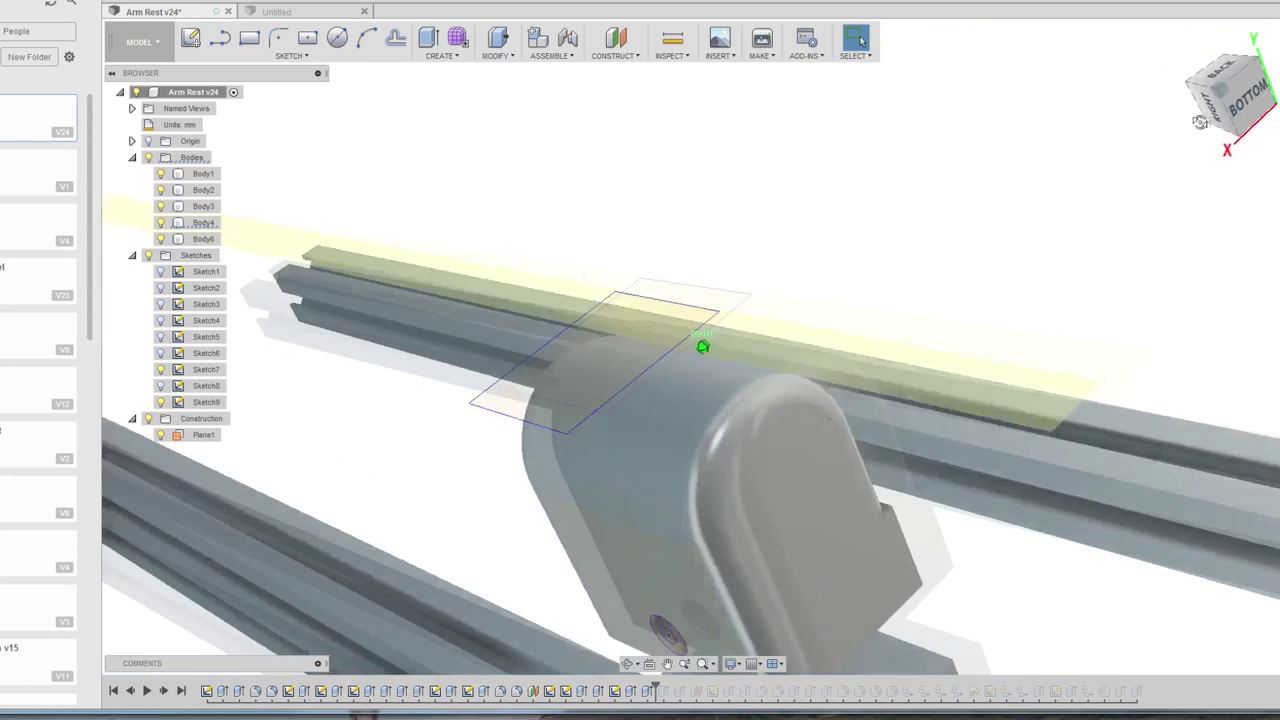
Orbit below and behind the pivot head and select the construction plane above it.
{"action": "middle_click_drag", "start_coordinate": [703, 346], "coordinate": [760, 300], "text": "shift"}
{"action": "middle_click_drag", "start_coordinate": [703, 346], "coordinate": [525, 233], "text": "shift"}
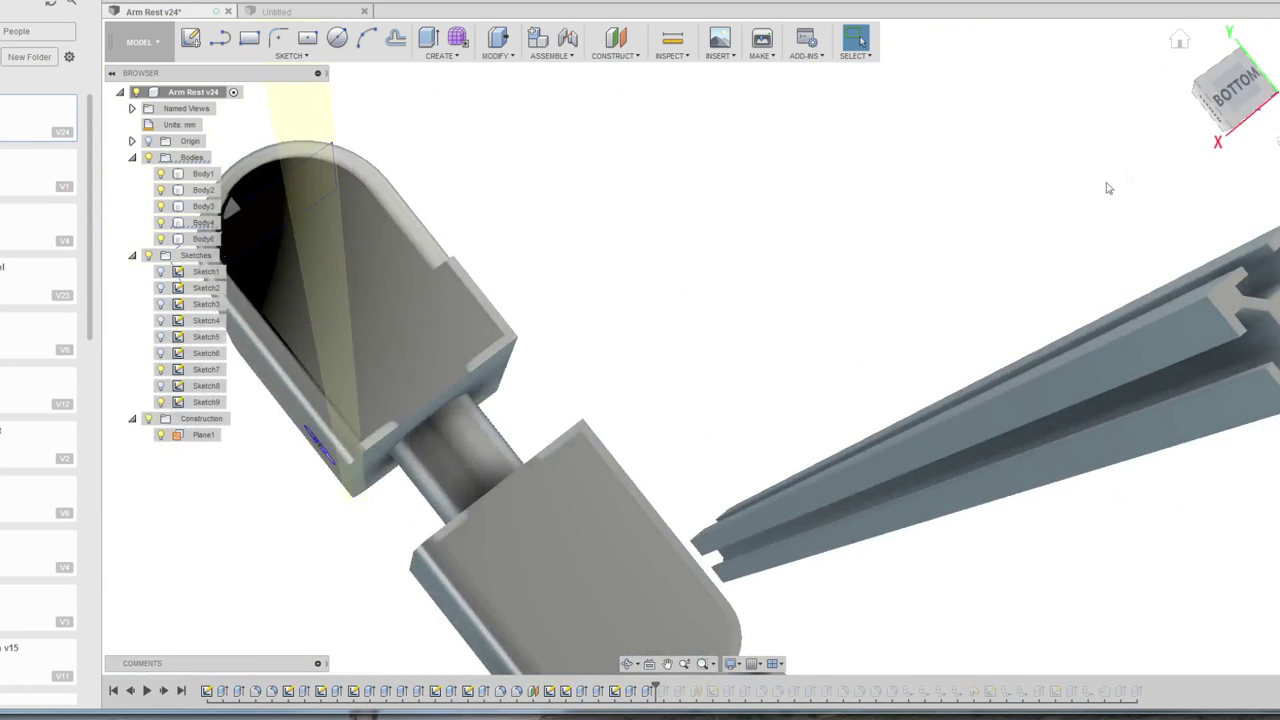
{"action": "left_click", "coordinate": [515, 266]}
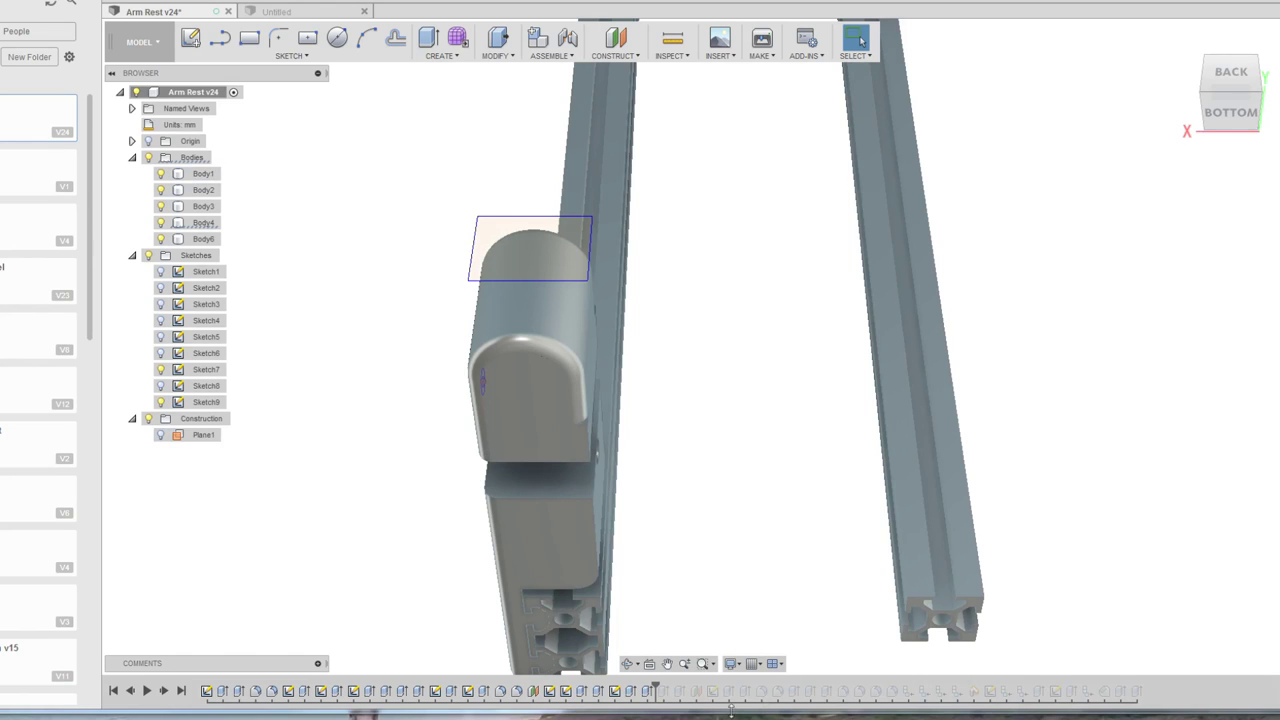
Roll past Extrude17 to add the cup extrusion, inspect sheet body Body4, and orbit upright.
{"action": "left_click_drag", "start_coordinate": [650, 691], "coordinate": [673, 691]}
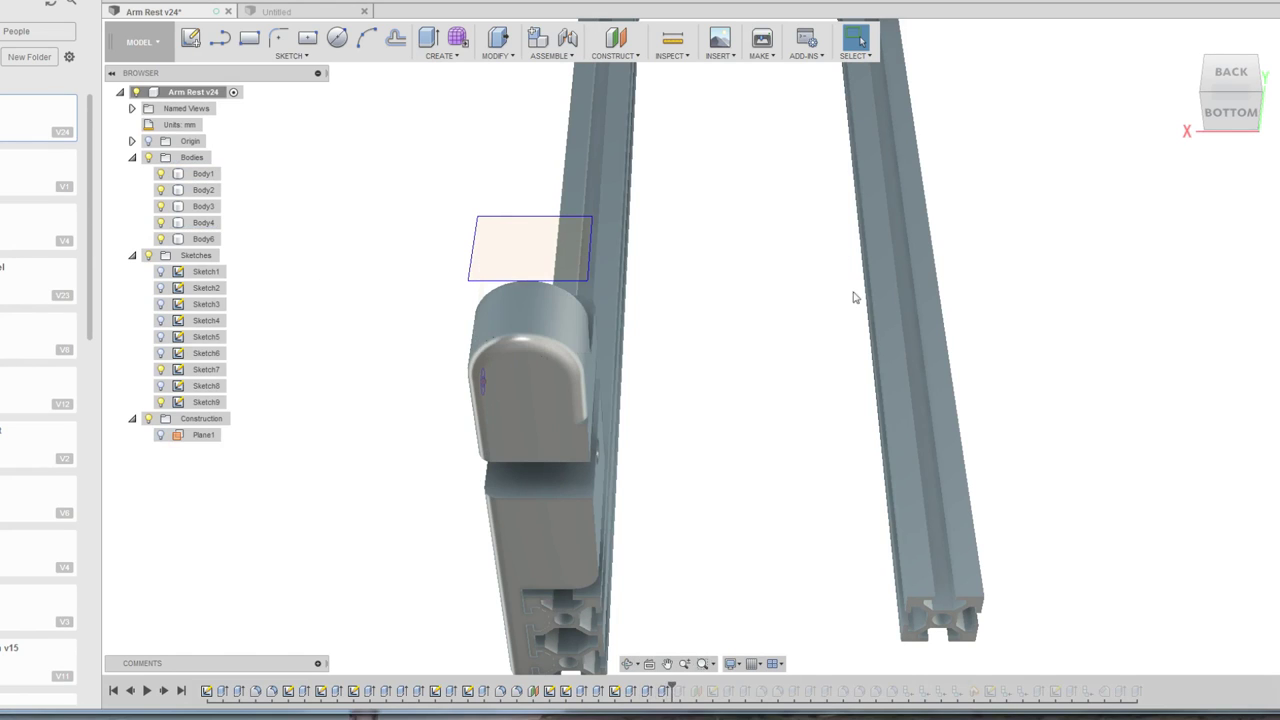
{"action": "left_click", "coordinate": [530, 252]}
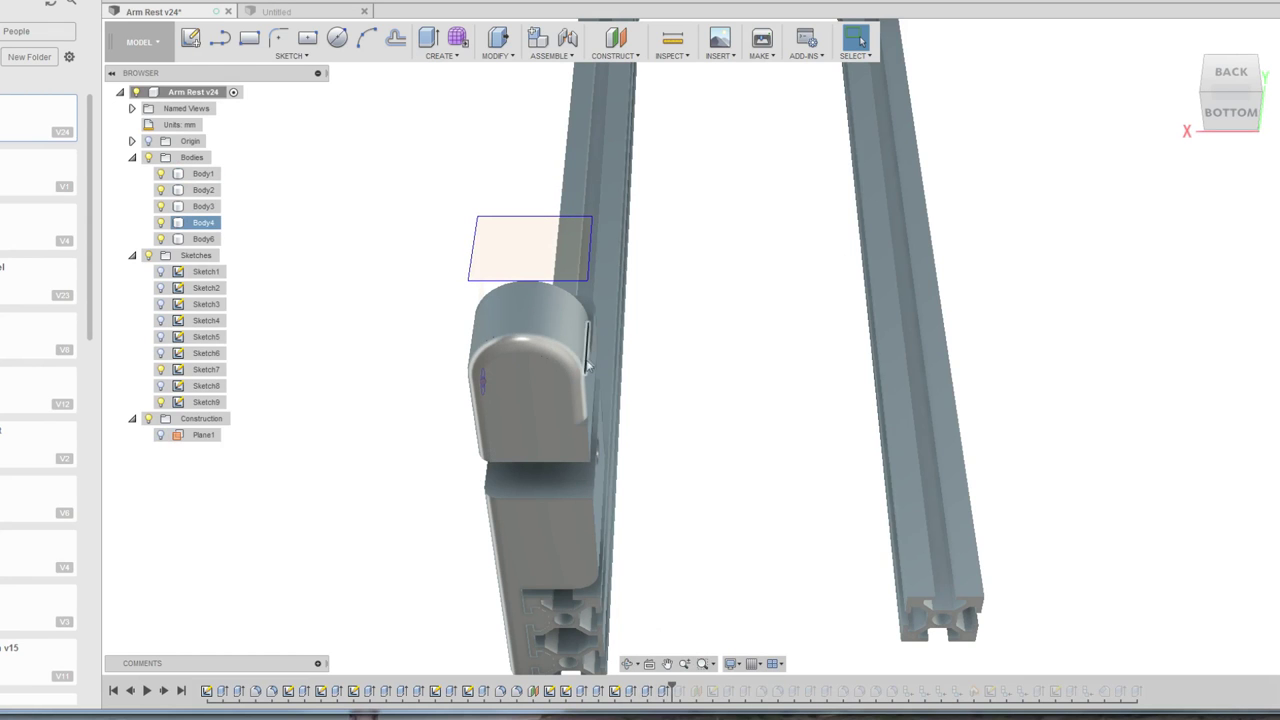
{"action": "left_click_drag", "start_coordinate": [1228, 95], "coordinate": [1160, 105]}
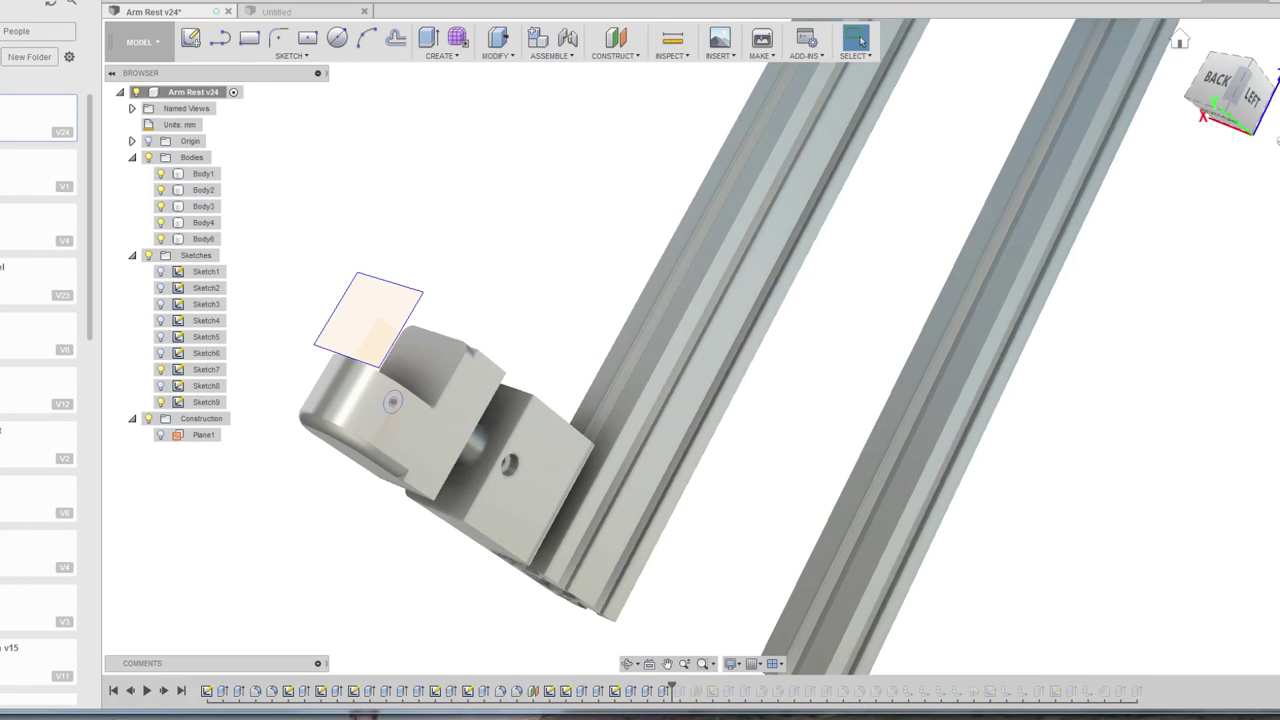
{"action": "left_click_drag", "start_coordinate": [1228, 95], "coordinate": [1220, 110]}
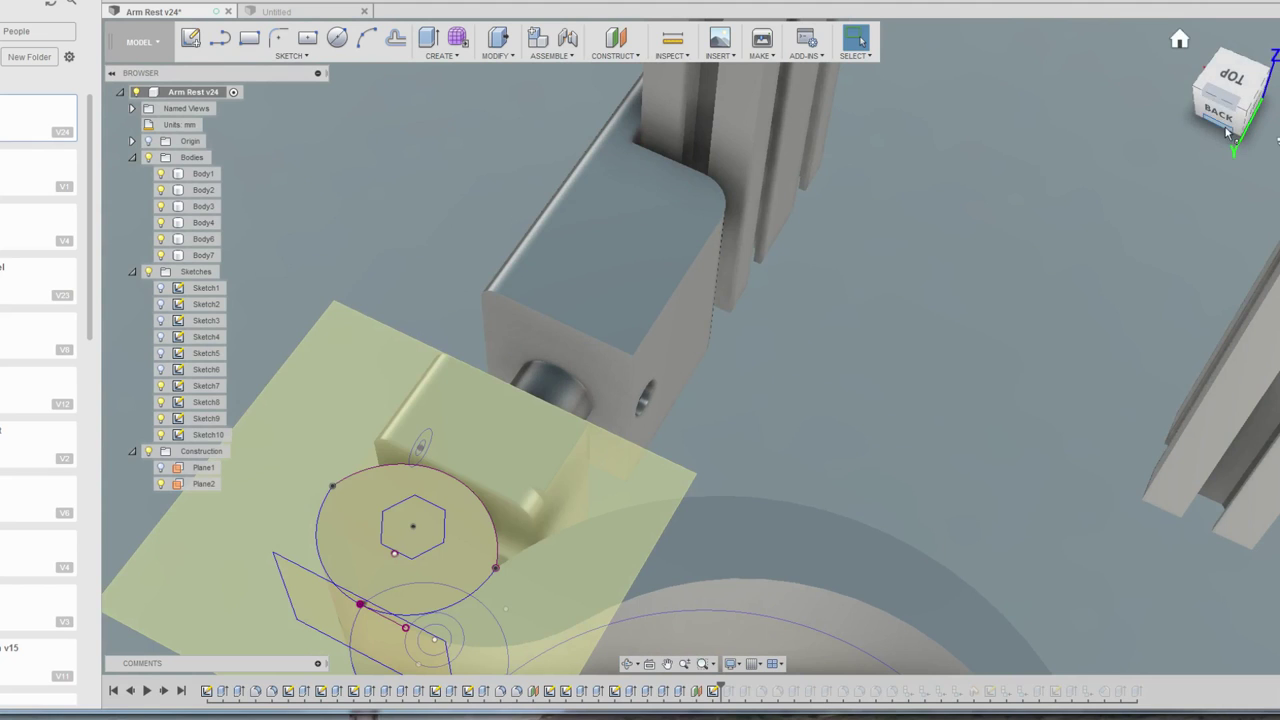
Orbit around the pivot head to inspect the curved armrest and Sketch10's hexagon-in-circle on Plane2.
{"action": "left_click_drag", "start_coordinate": [1226, 85], "coordinate": [1220, 110]}
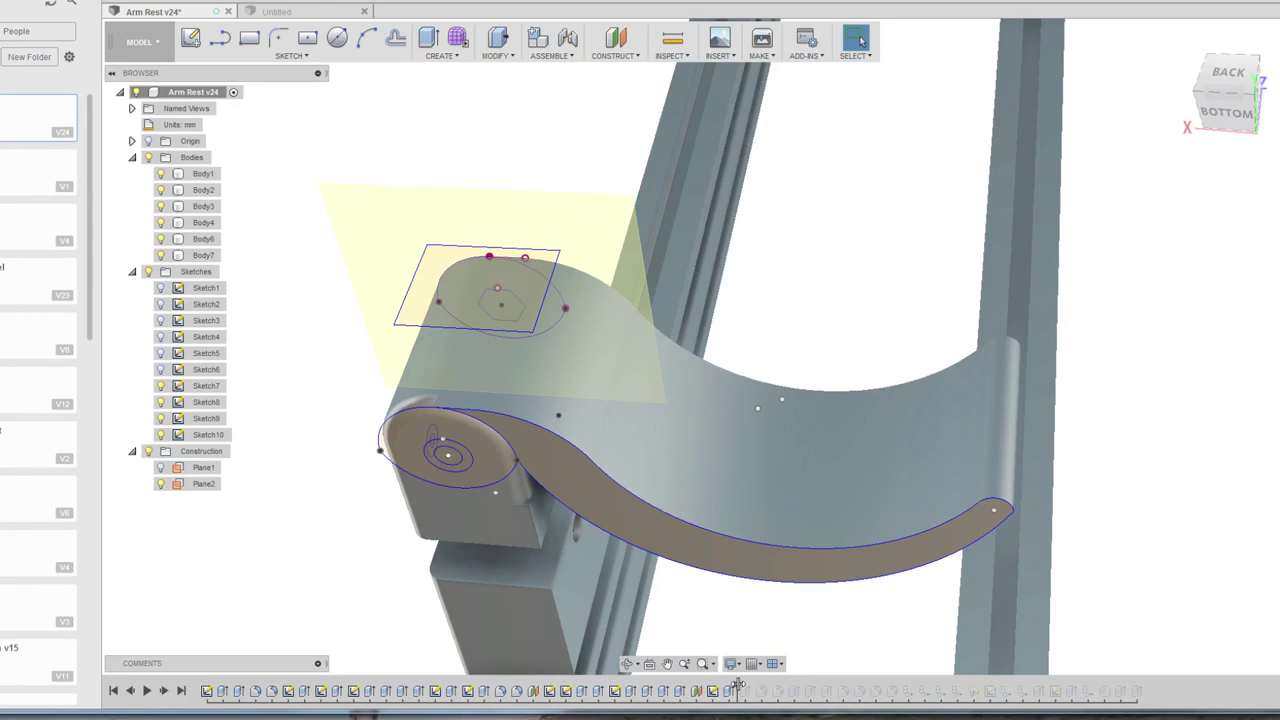
Roll history past the Thicken and Fillet features so the armrest becomes a rounded solid.
{"action": "left_click_drag", "start_coordinate": [737, 684], "coordinate": [752, 690]}
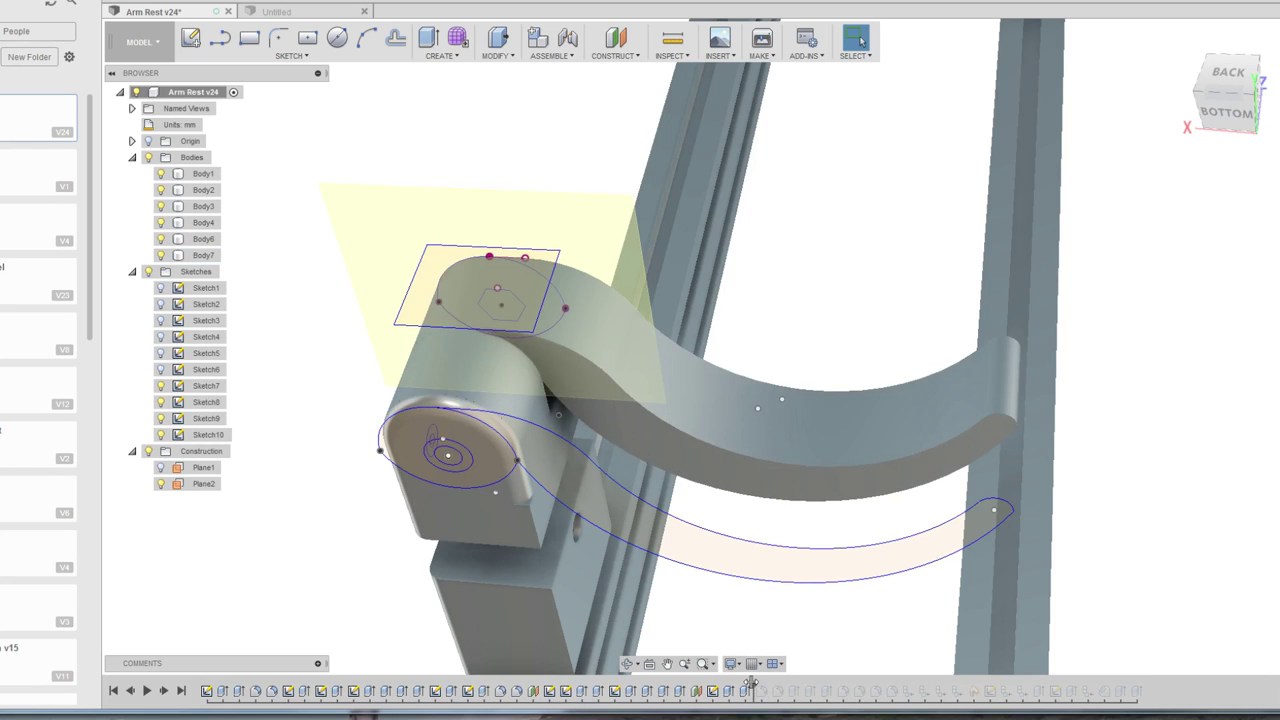
{"action": "left_click_drag", "start_coordinate": [755, 681], "coordinate": [768, 690]}
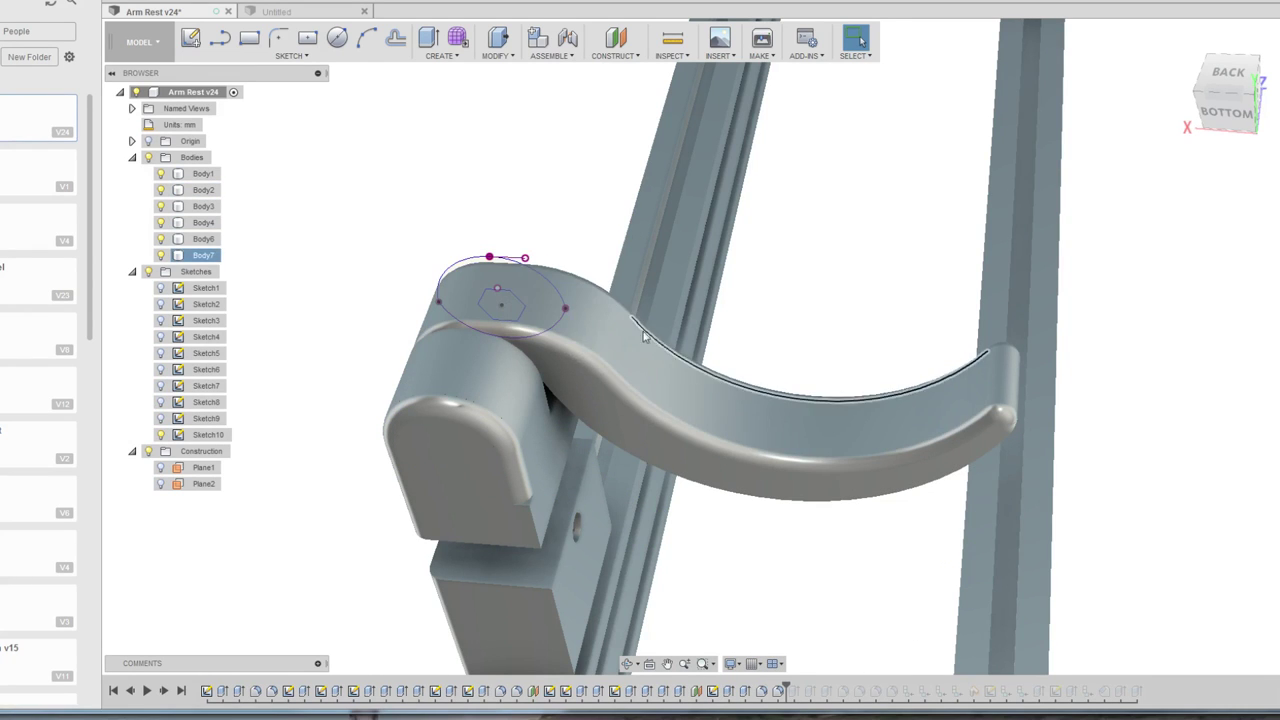
Show Sketch8's curves, then orbit to a top view and zoom around the armrest.
{"action": "left_click", "coordinate": [161, 402]}
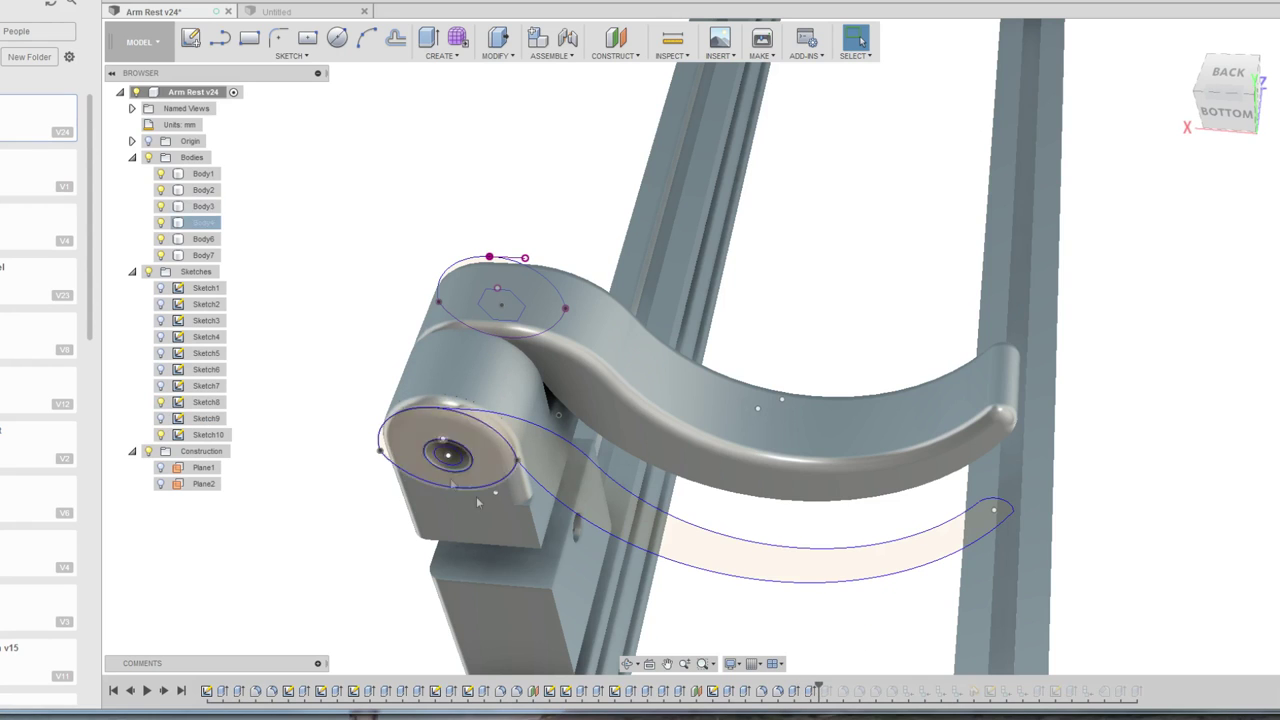
{"action": "middle_click_drag", "start_coordinate": [471, 374], "coordinate": [703, 346], "text": "shift"}
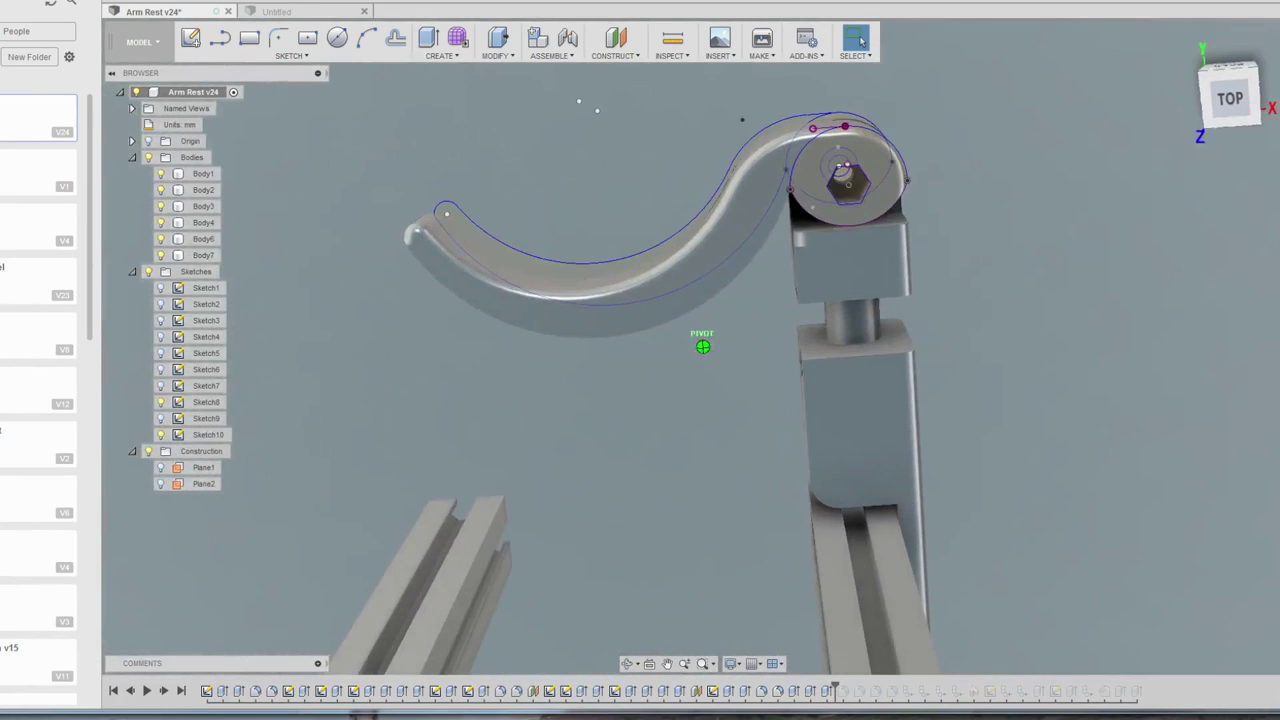
{"action": "scroll", "coordinate": [857, 215], "scroll_direction": "up", "scroll_amount": 3}
{"action": "scroll", "coordinate": [857, 215], "scroll_direction": "up", "scroll_amount": 3}
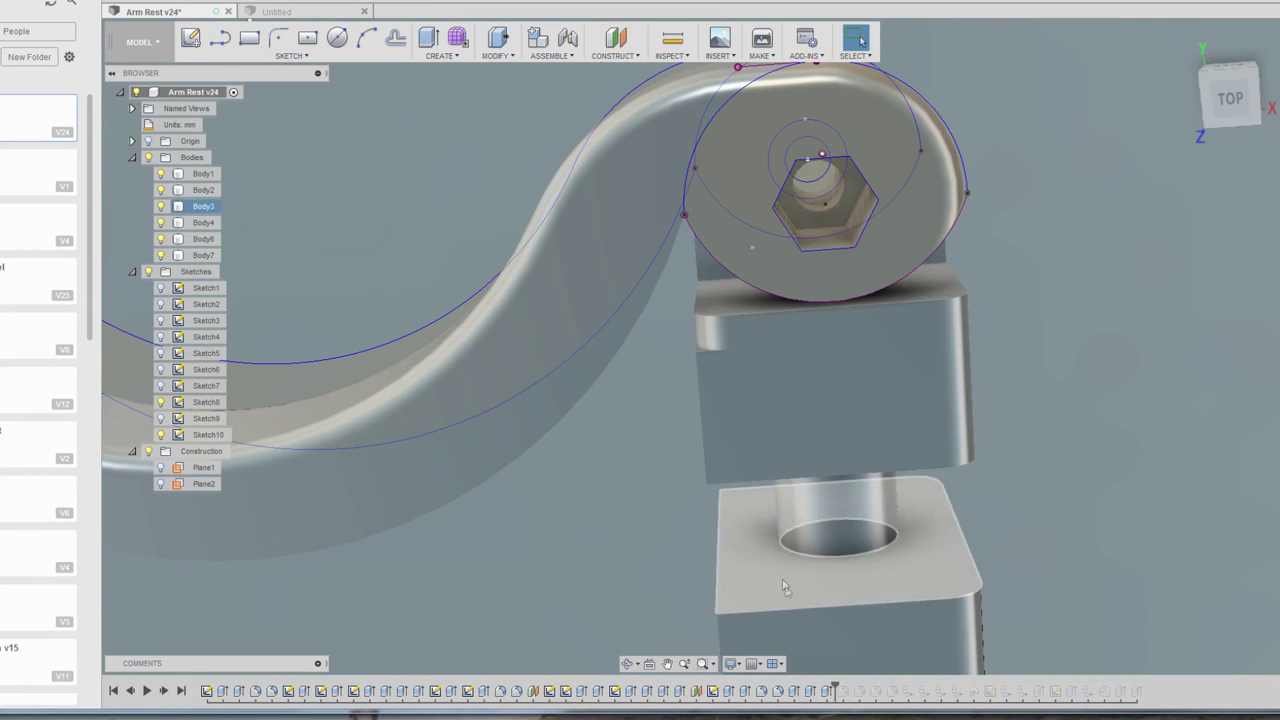
{"action": "scroll", "coordinate": [814, 490], "scroll_direction": "down", "scroll_amount": 3}
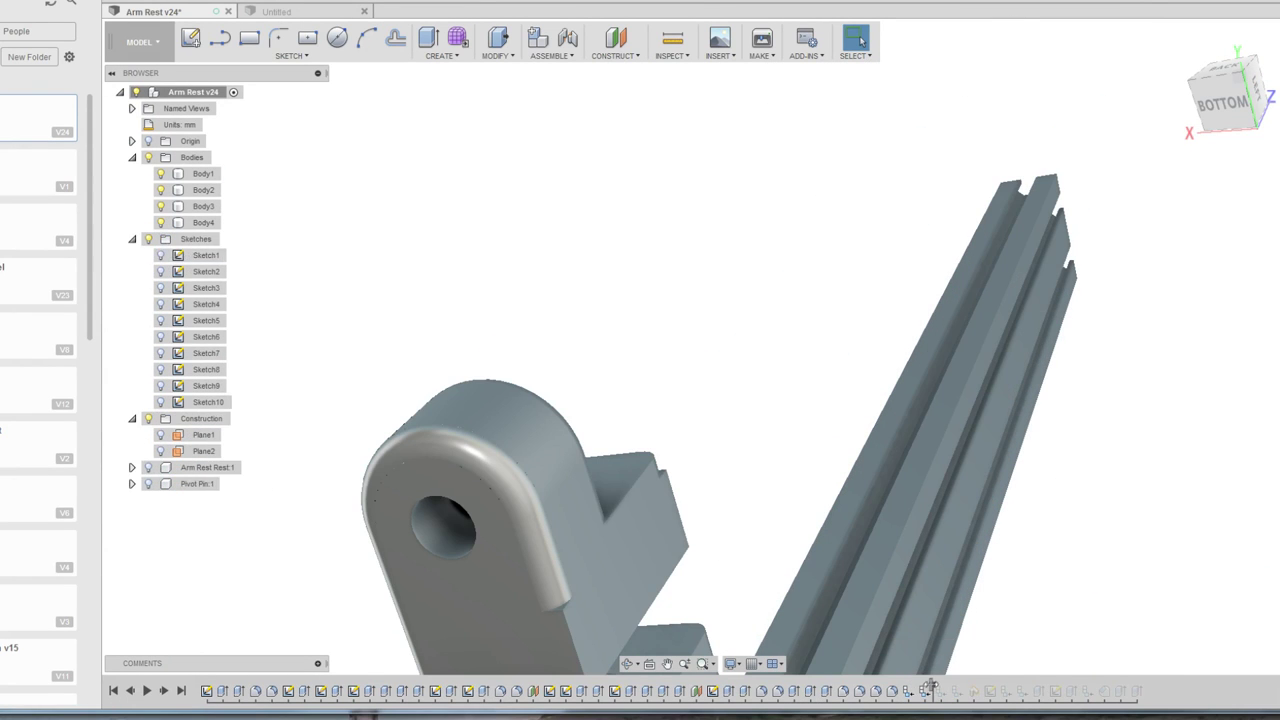
Roll history to the end, adding the Upper and Lower Mount components, and select Body1.
{"action": "left_click_drag", "start_coordinate": [942, 686], "coordinate": [954, 688]}
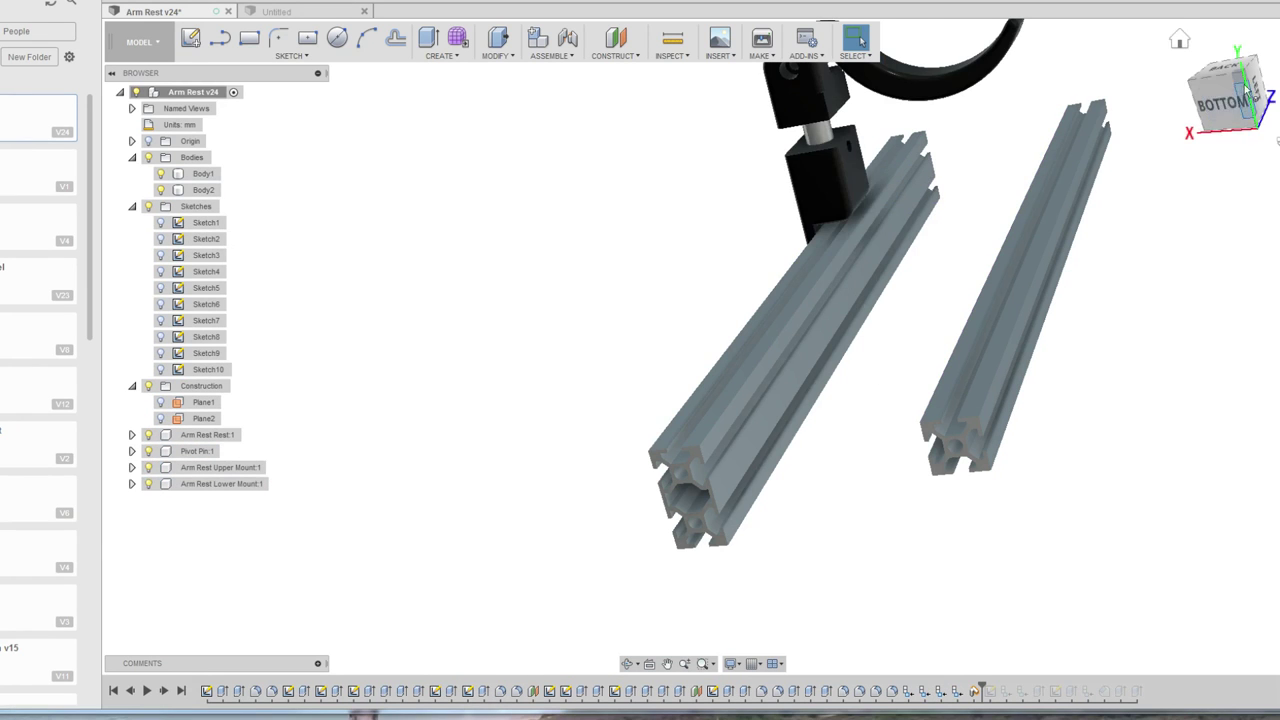
{"action": "left_click", "coordinate": [1246, 88]}
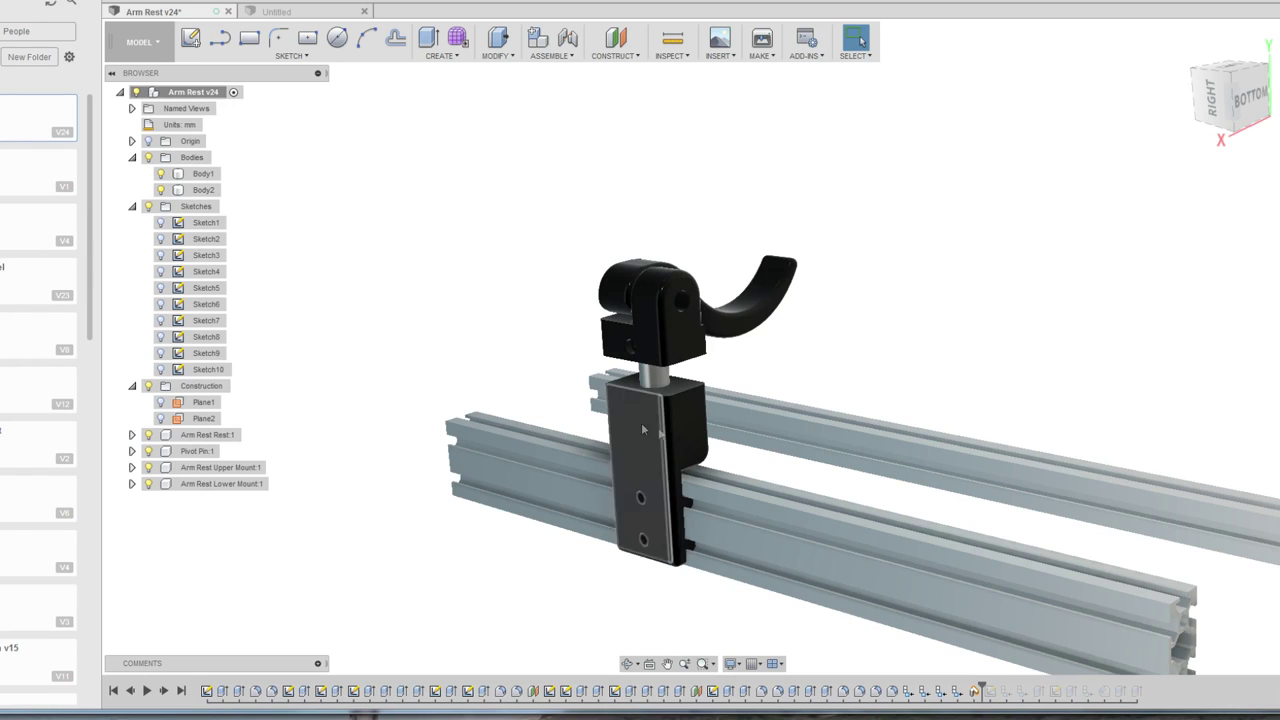
{"action": "left_click", "coordinate": [687, 428]}
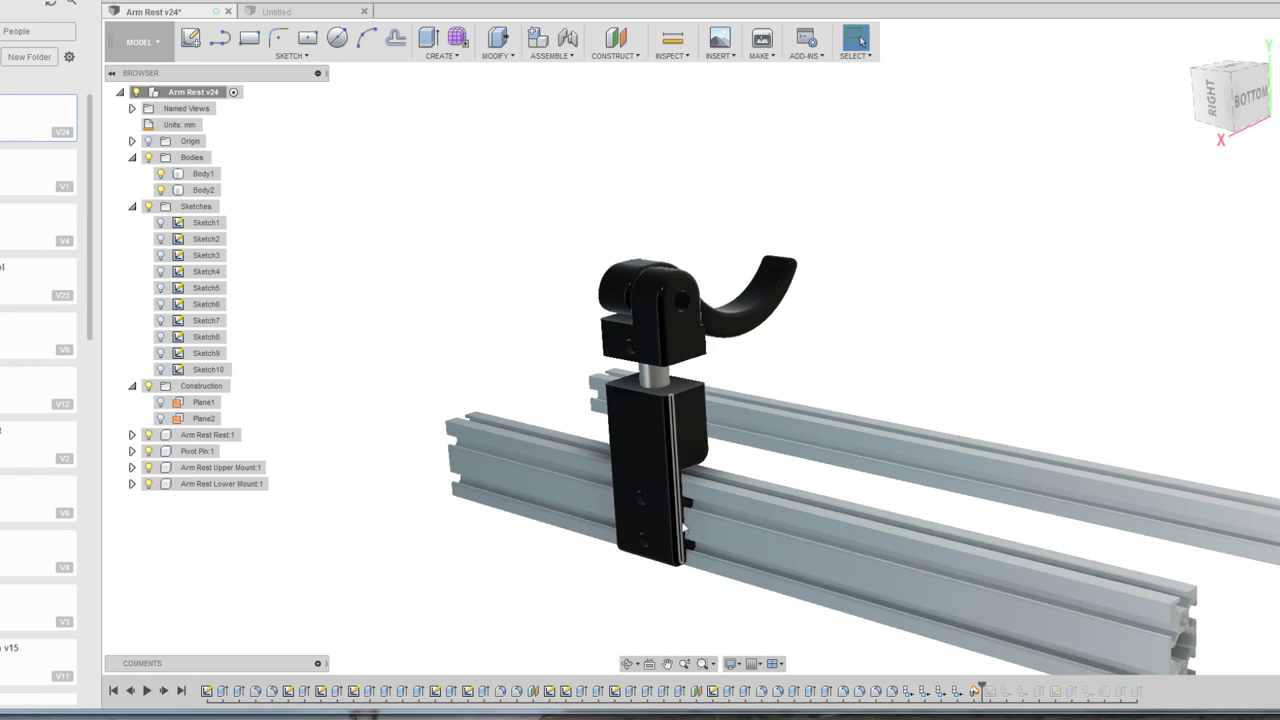